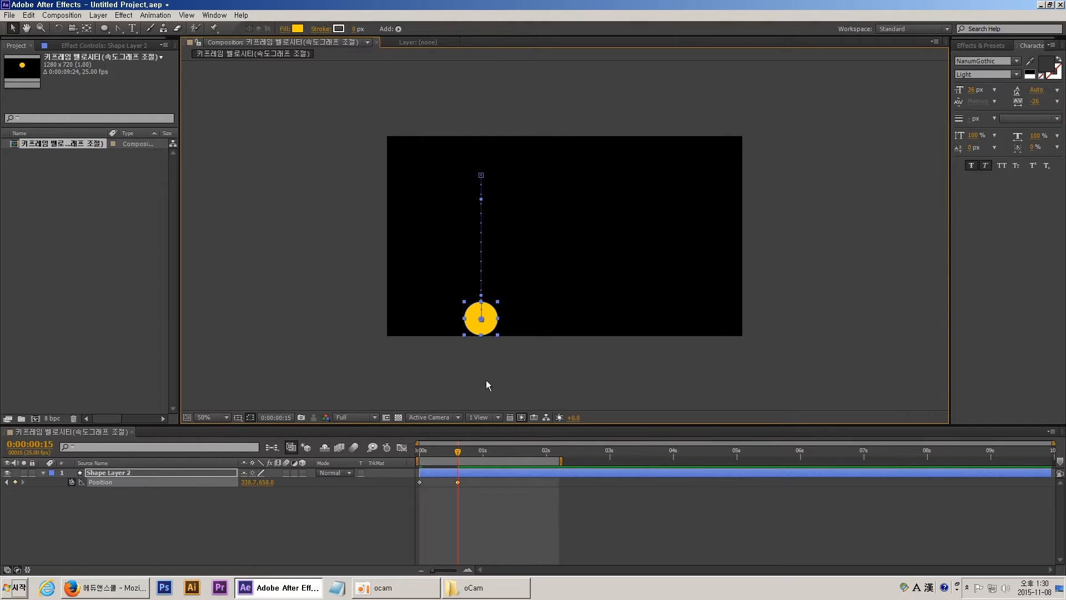
Keyframe the ball's first rebound at y 286 at 0:00:01:05, and paste the floor-position keyframe at 0:00:01:17.
left_click_drag(458, 455, 495, 454)
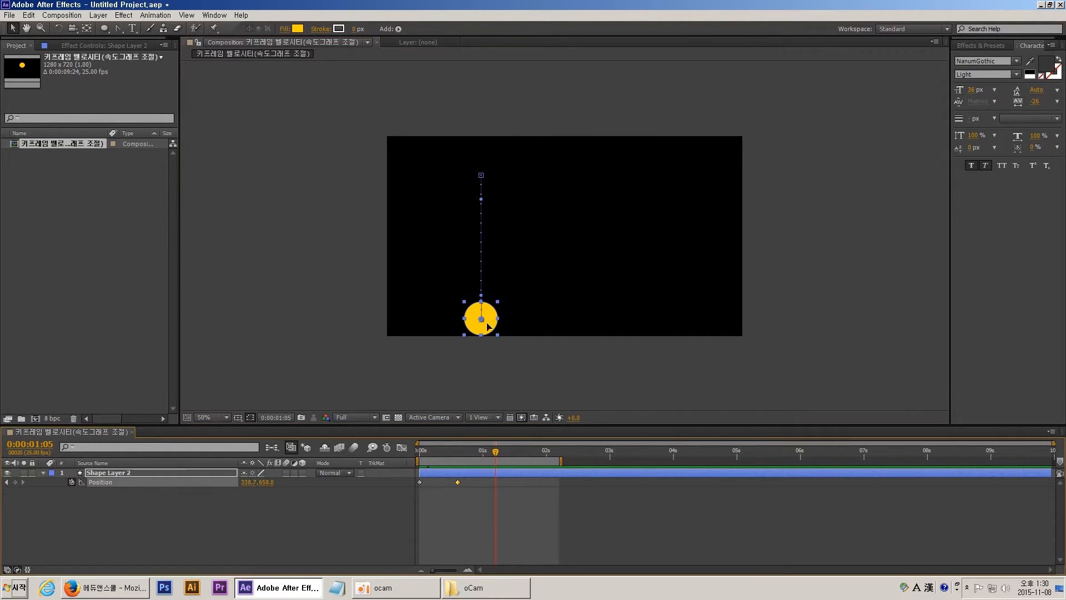
left_click_drag(487, 326, 488, 222)
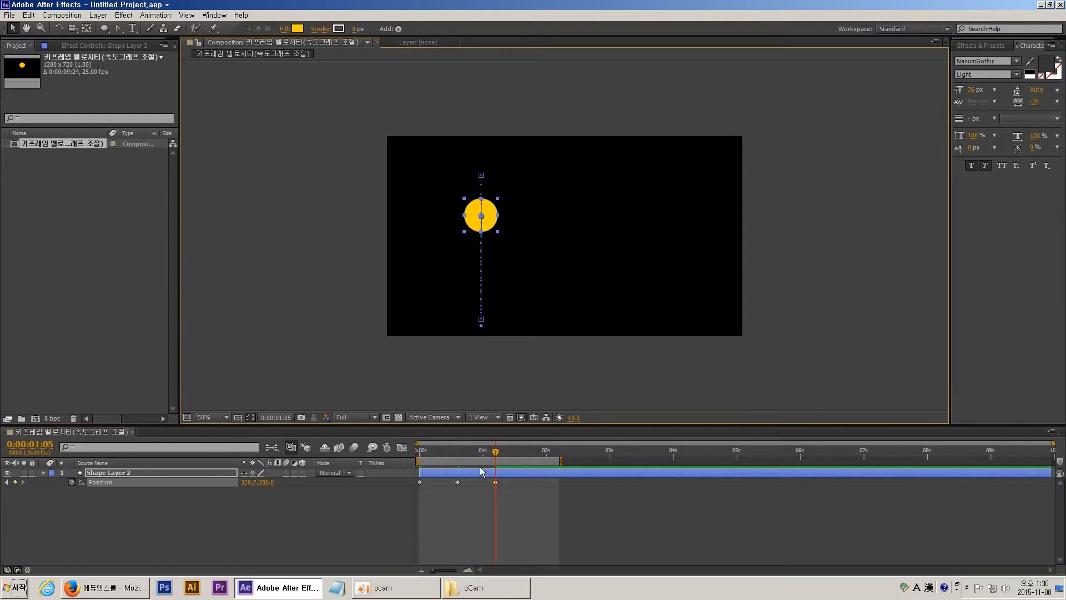
left_click_drag(480, 454, 460, 471)
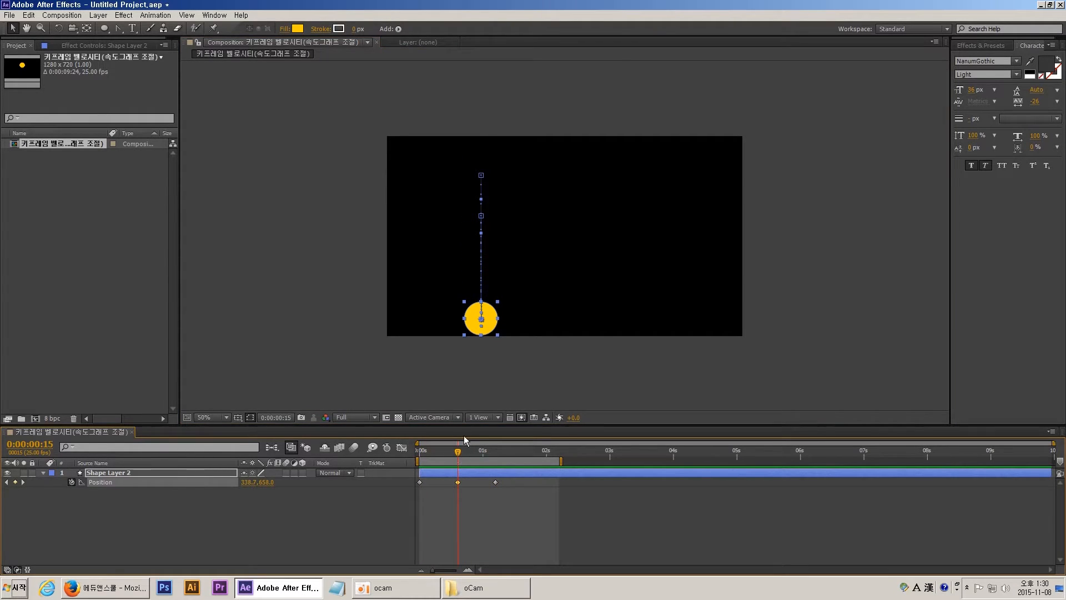
left_click(525, 454)
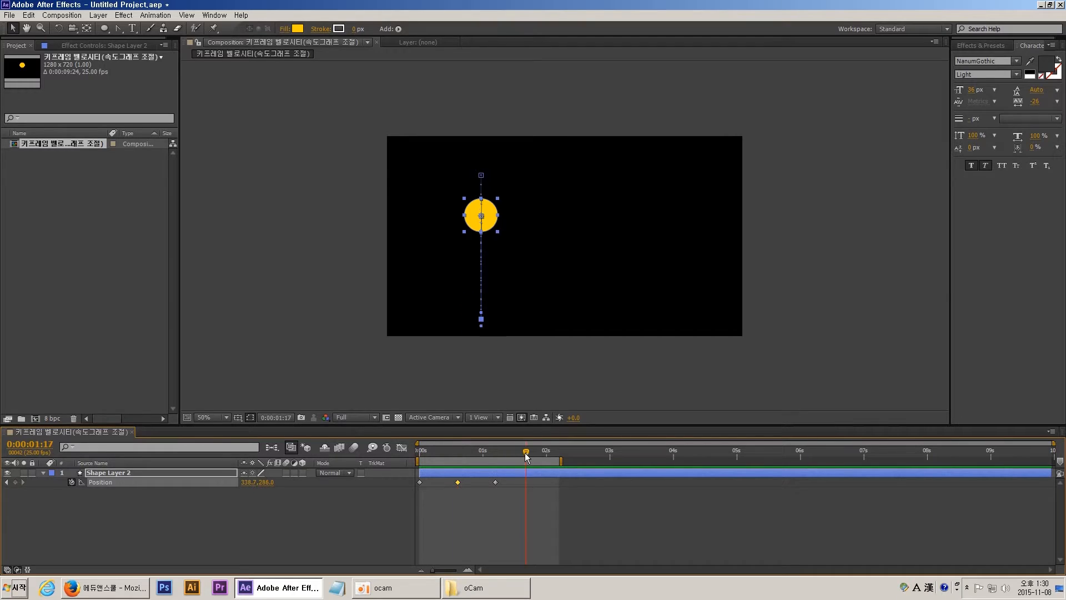
key("ctrl+v")
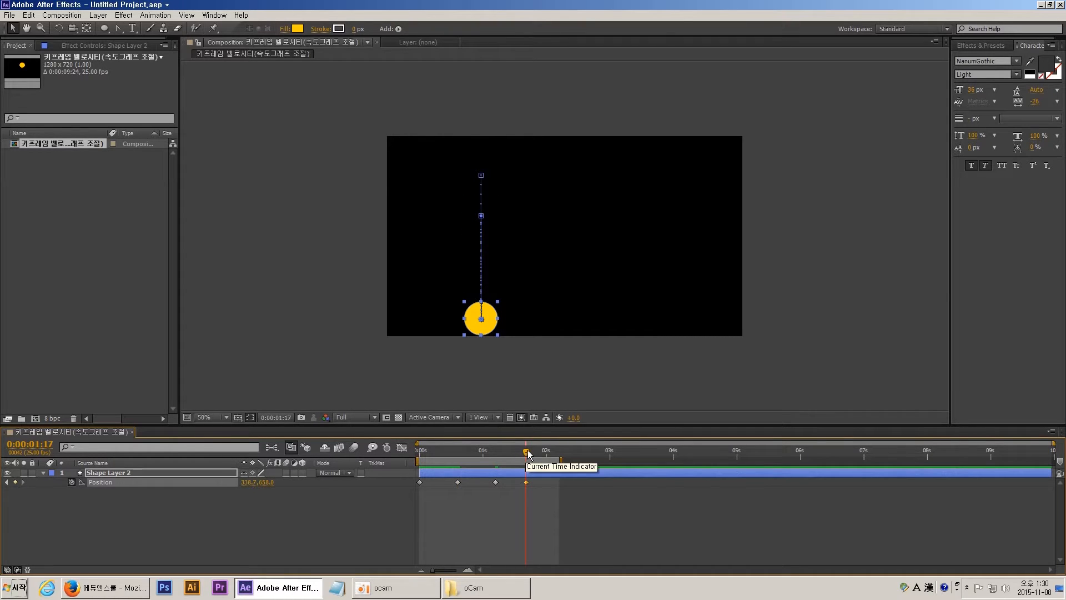
Keyframe the second rebound at y 482 at 0:00:02:03, and paste another floor-position keyframe after it.
left_click_drag(528, 449, 554, 457)
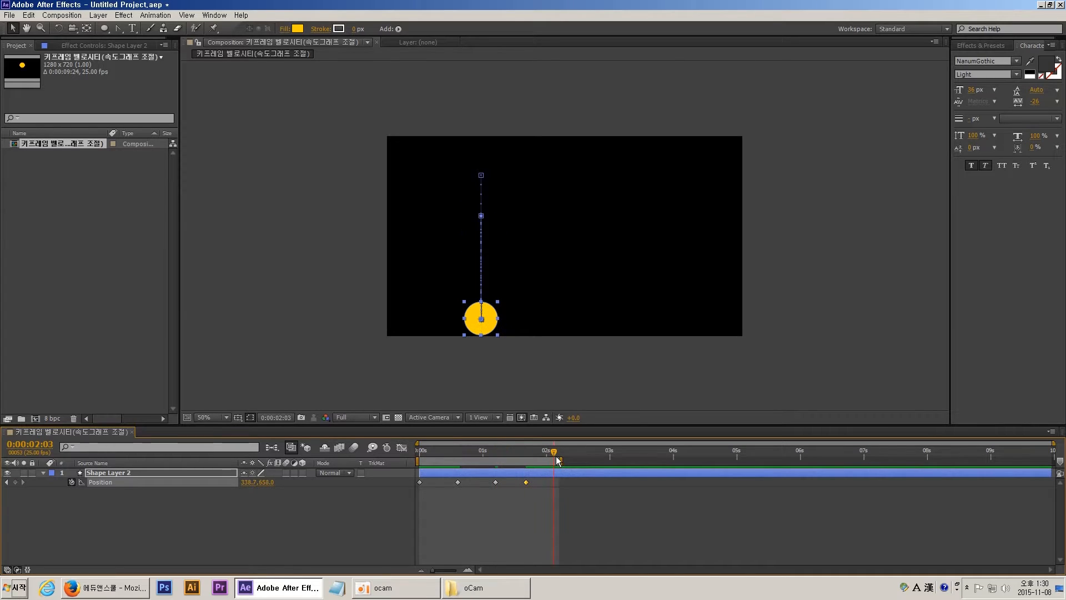
left_click_drag(490, 327, 495, 279)
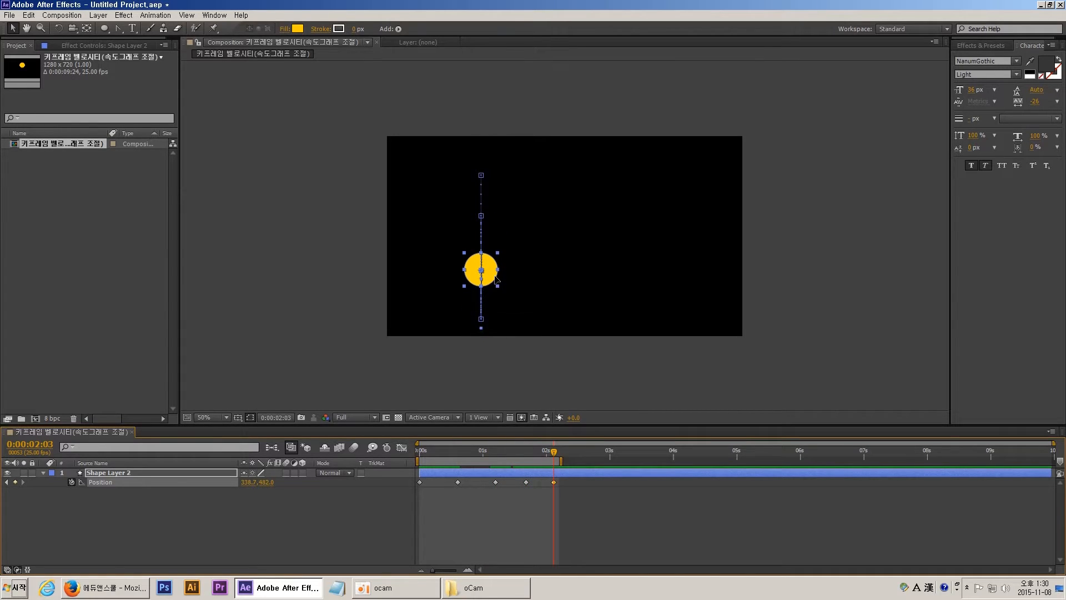
left_click_drag(545, 456, 601, 451)
key("ctrl+v")
Add two more, progressively lower rebounds alternating with floor-position keyframes up to about 0:00:03:18, tightening the spacing of the final keyframes.
left_click_drag(487, 326, 488, 312)
left_click_drag(612, 448, 637, 445)
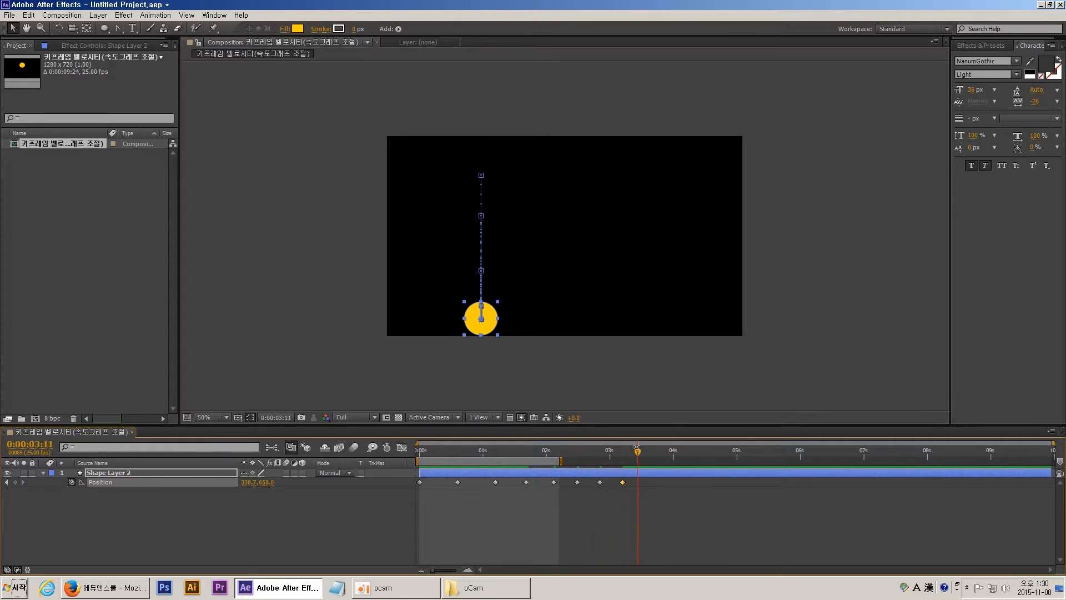
left_click_drag(484, 328, 484, 323)
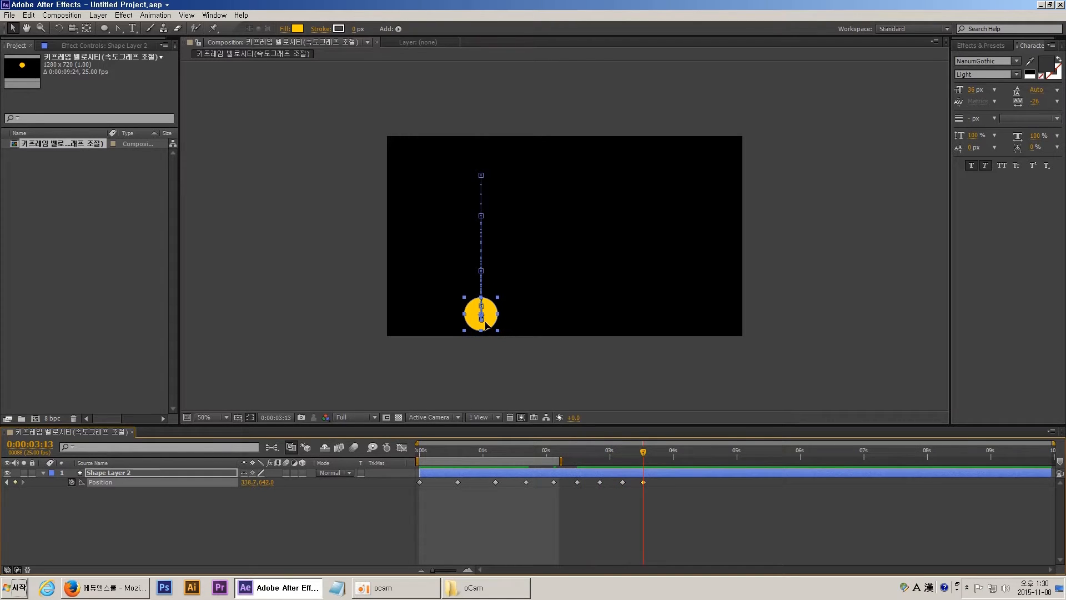
left_click_drag(642, 454, 658, 451)
key("ctrl+v")
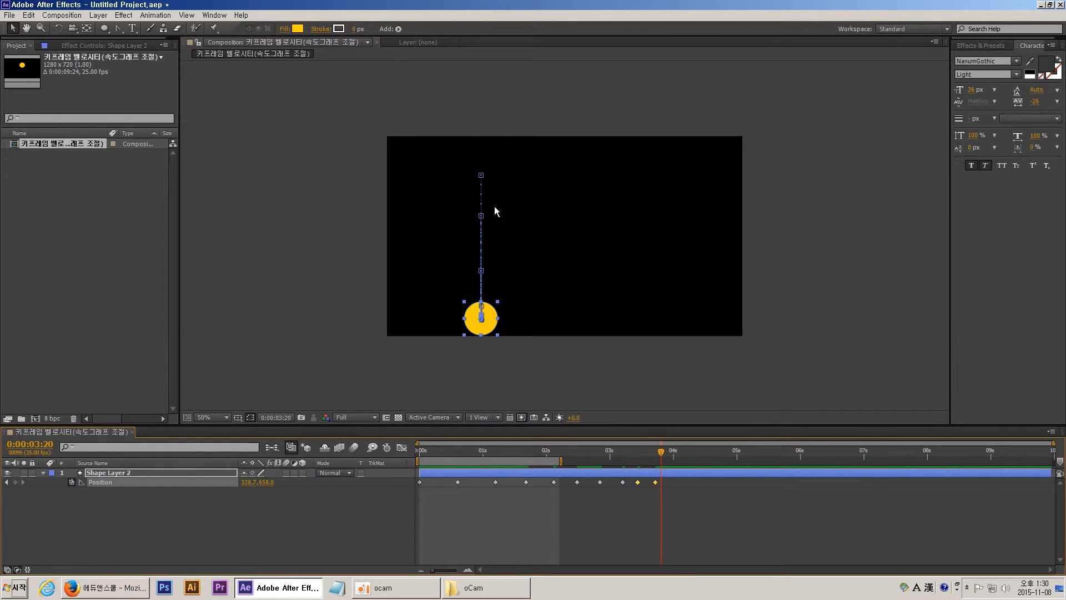
left_click_drag(677, 479, 625, 486)
Extend the work area end to just past the last Position keyframe and preview the bounce.
left_click_drag(561, 461, 668, 458)
left_click(745, 583)
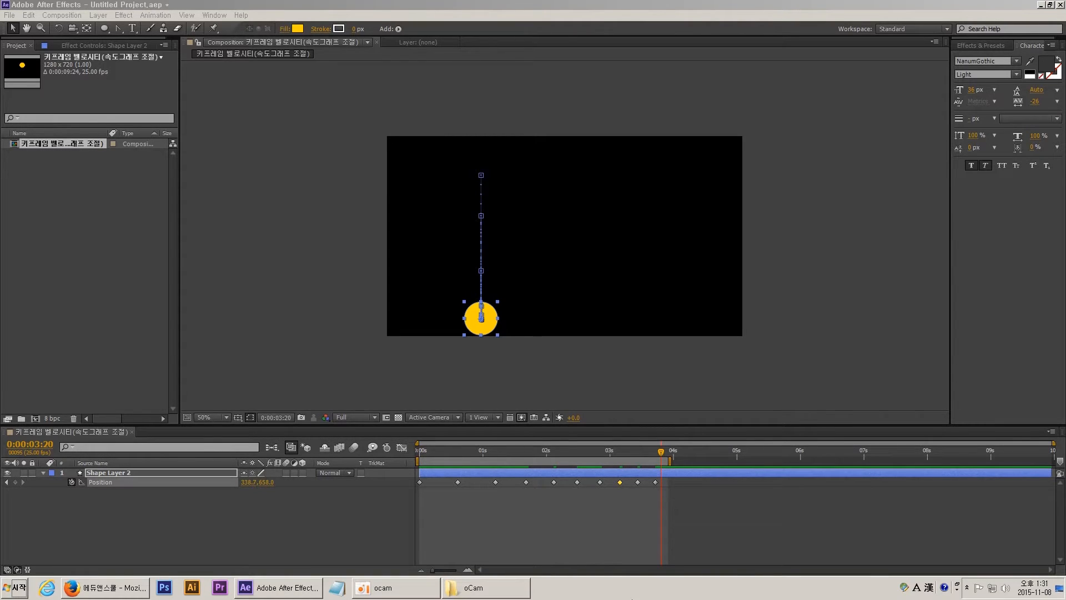
left_click(484, 507)
key("KP_0")
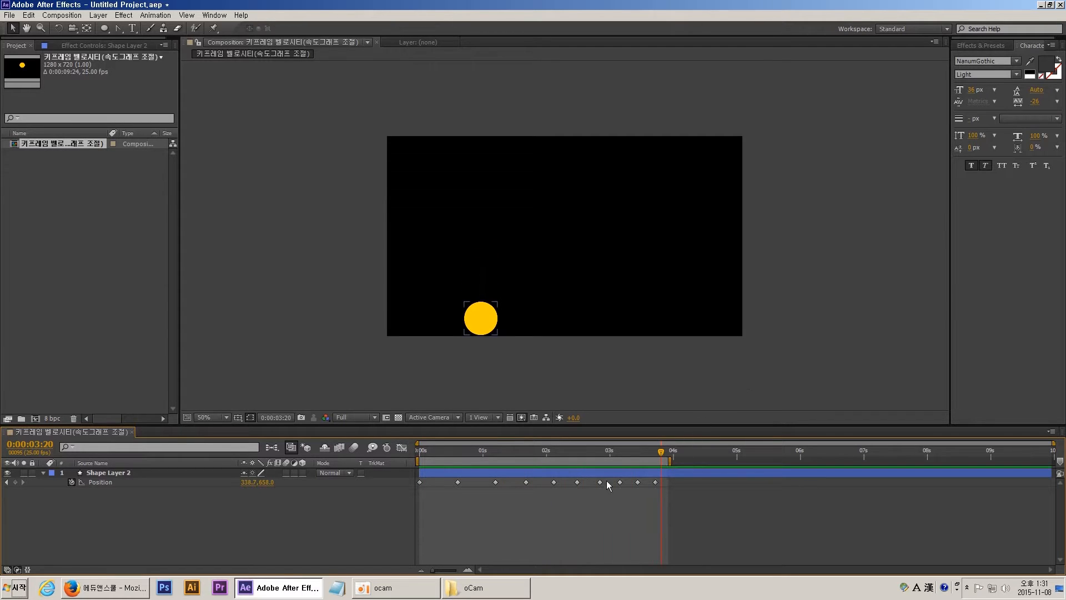
Compress all Position keyframes proportionally to about half their duration, and shorten the work area to match before previewing.
left_click(622, 452)
left_click_drag(622, 454, 410, 494)
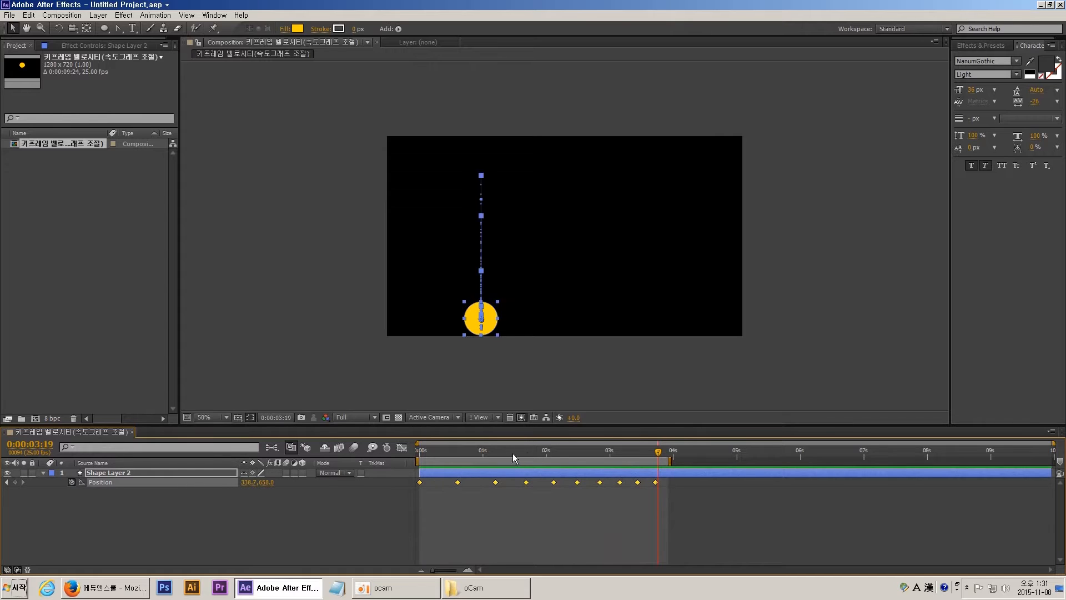
left_click_drag(517, 453, 410, 450)
left_click_drag(667, 481, 414, 498)
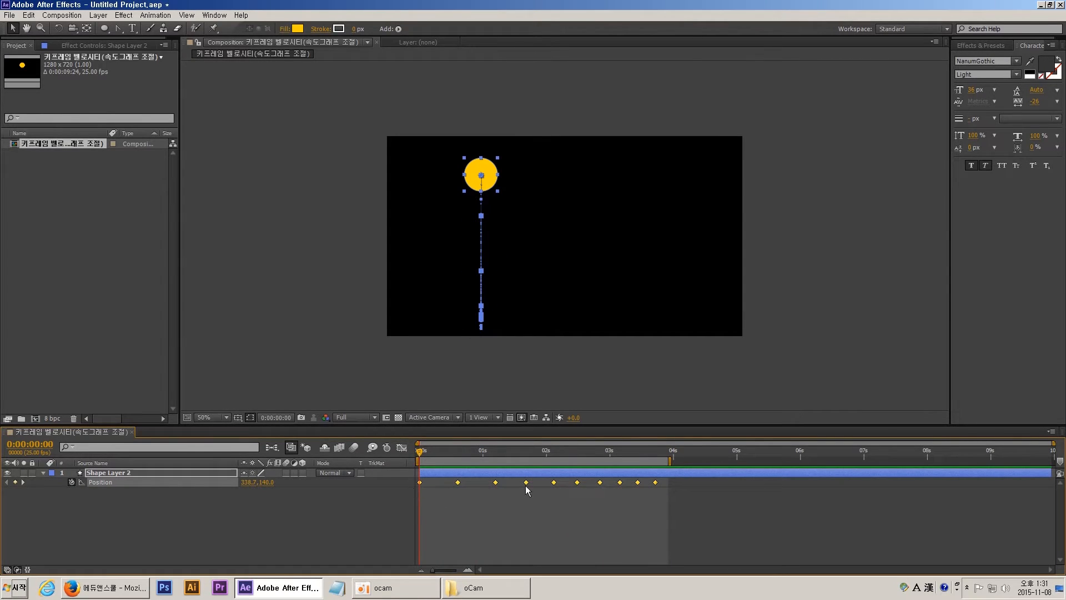
left_click_drag(655, 482, 540, 482)
left_click_drag(670, 460, 564, 461)
key("space")
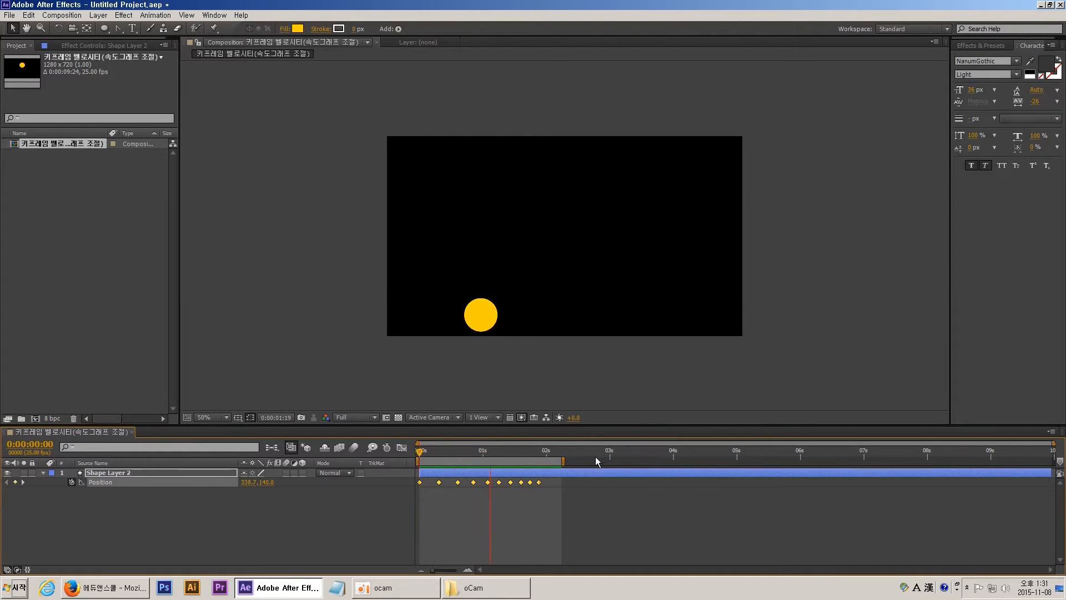
key("space")
Raise the ball's second rebound peak at 0:00:01:02 to y 452.2, changing only that keyframe.
left_click_drag(425, 451, 489, 456)
left_click(459, 455)
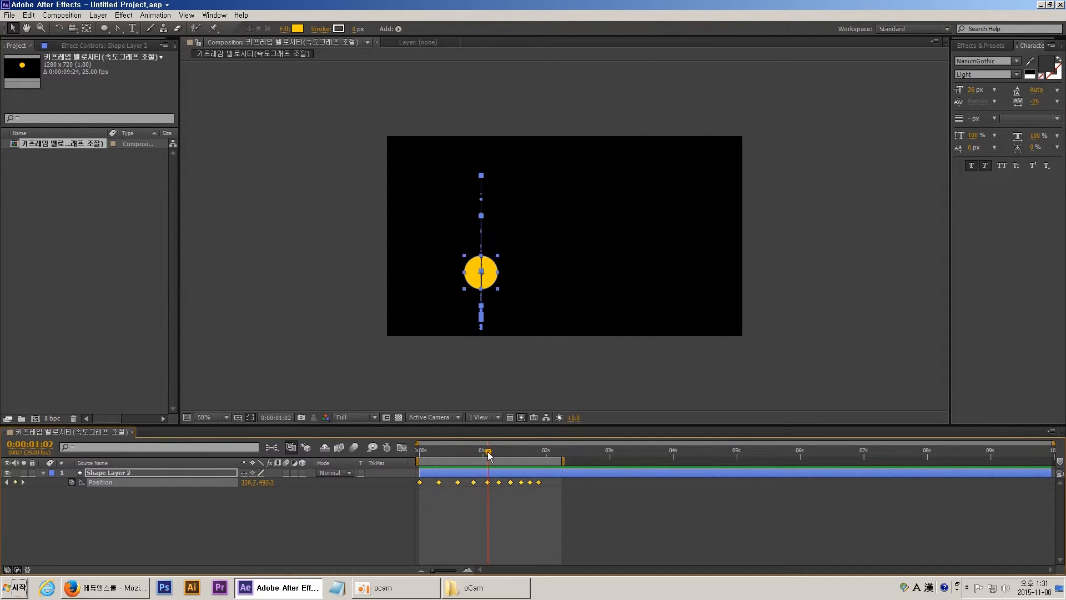
left_click_drag(491, 271, 492, 265)
key("ctrl+z")
left_click(491, 500)
left_click(491, 472)
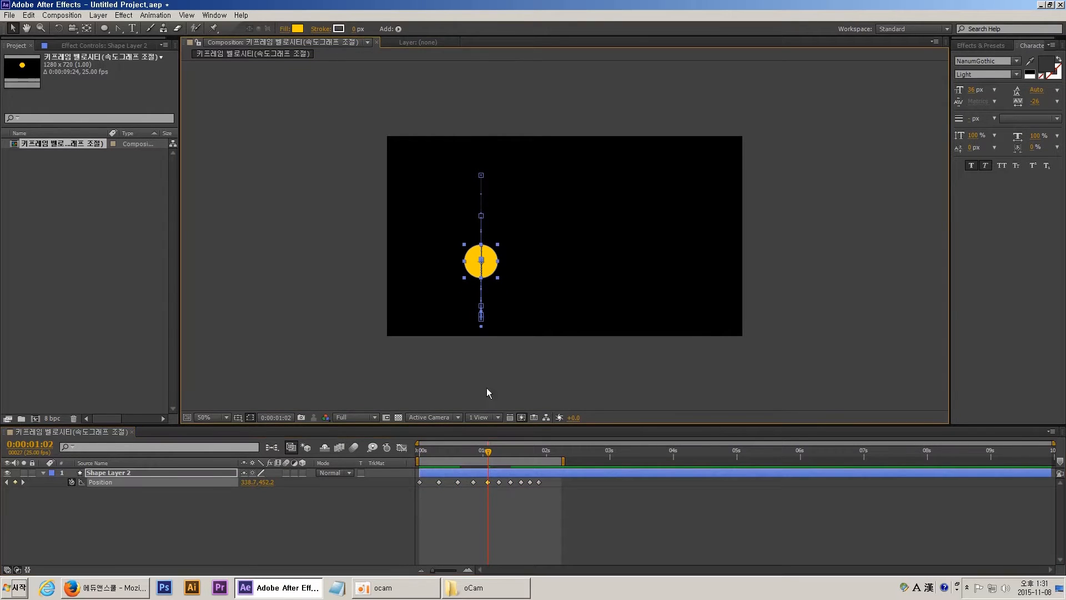
Raise the third rebound peak at 0:00:01:11 to y 574.5 and preview the bounce.
left_click(494, 502)
mouse_move(502, 452)
left_mouse_down()
mouse_move(465, 448)
mouse_move(512, 450)
left_mouse_up()
left_click_drag(490, 307, 492, 300)
left_click(522, 525)
key("space")
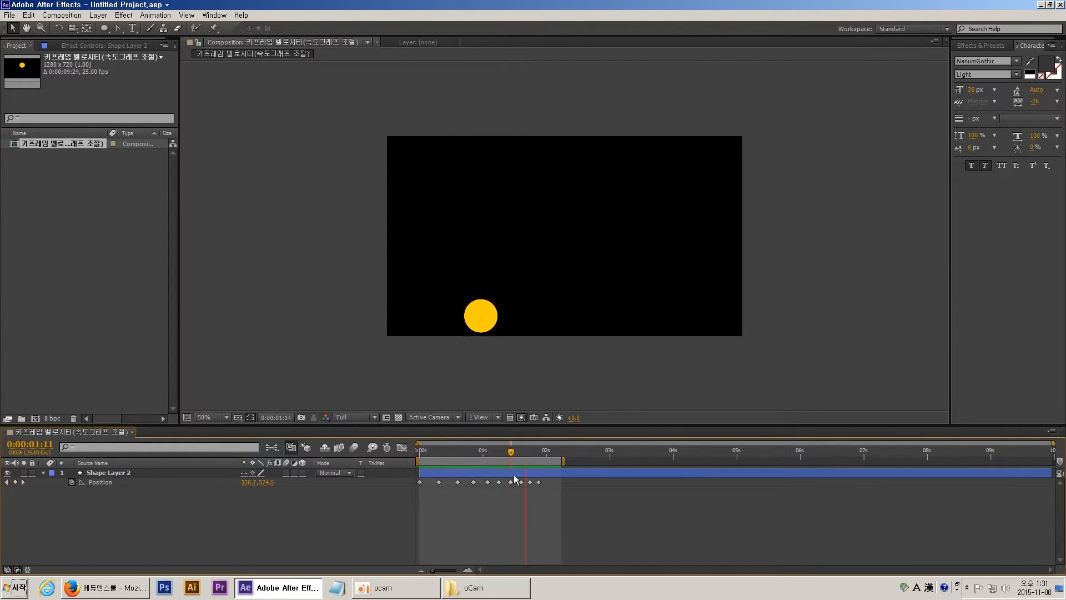
key("space")
Return to the start, check the Position speed graph, and apply Easy Ease to all Position keyframes.
left_click_drag(430, 452, 415, 458)
left_click_drag(560, 482, 415, 491)
left_click(402, 447)
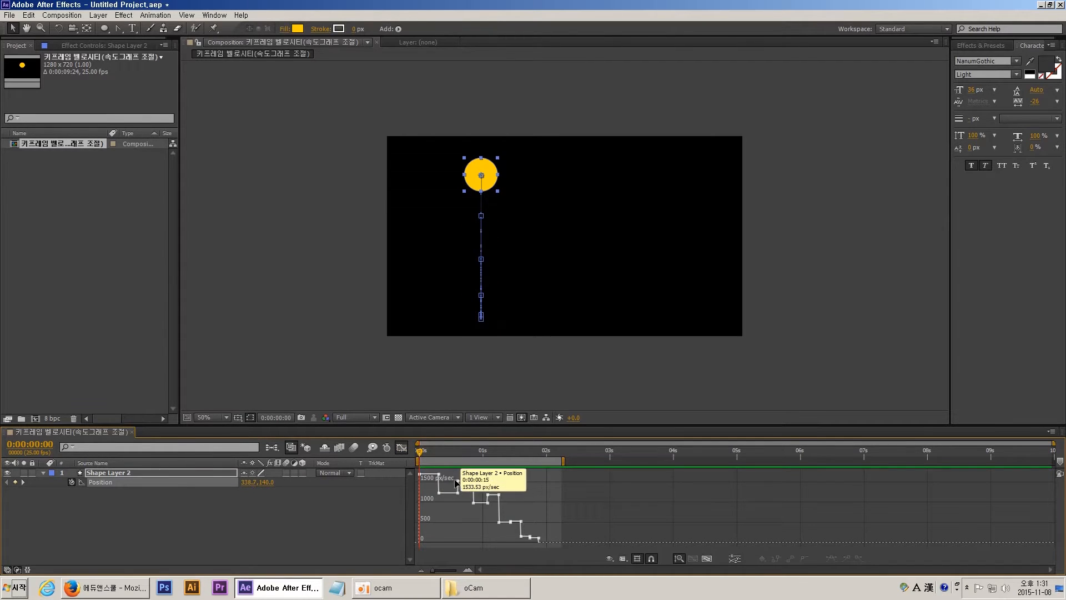
left_click(402, 447)
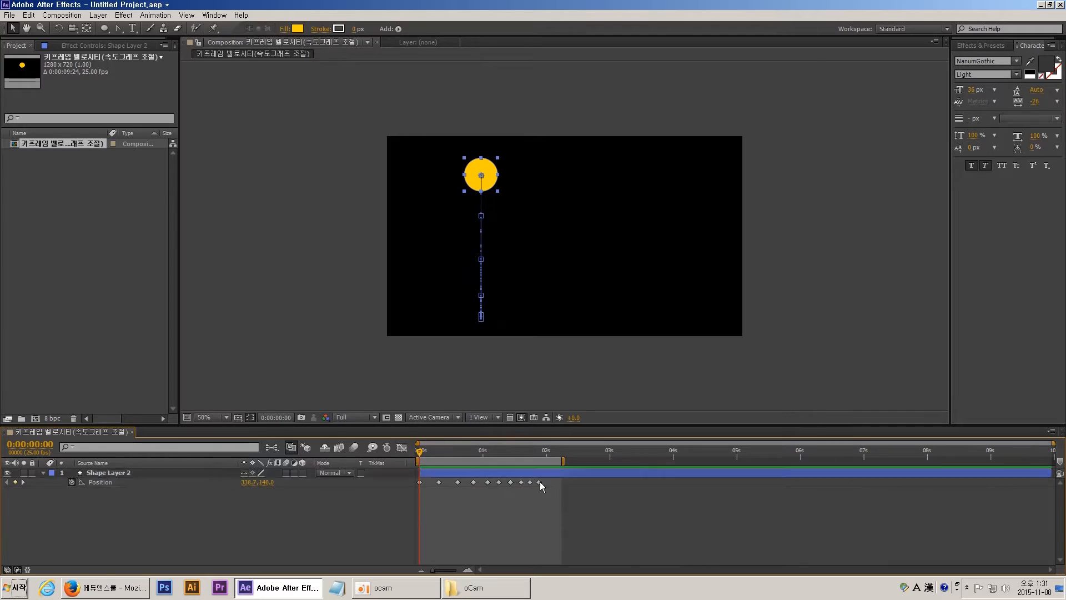
left_click_drag(540, 482, 406, 491)
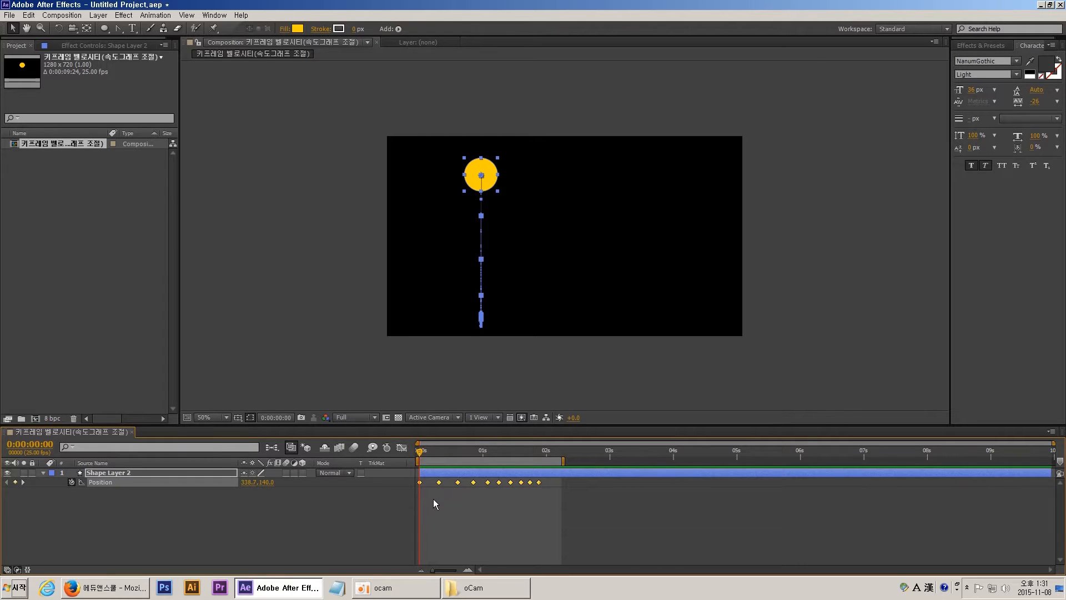
key("F9")
left_click(471, 536)
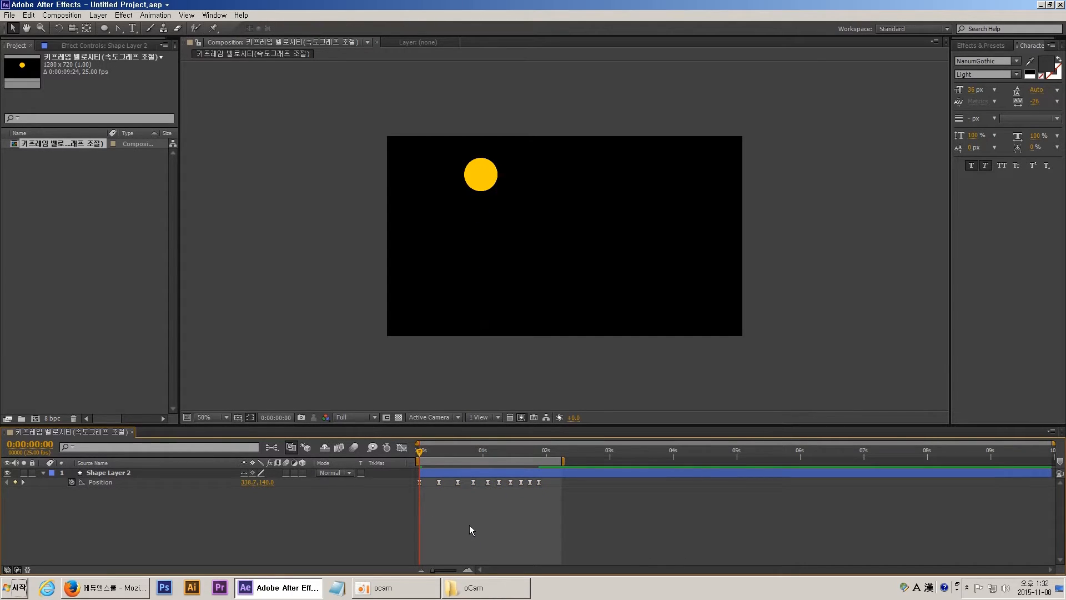
Preview the eased bounce animation.
key("space")
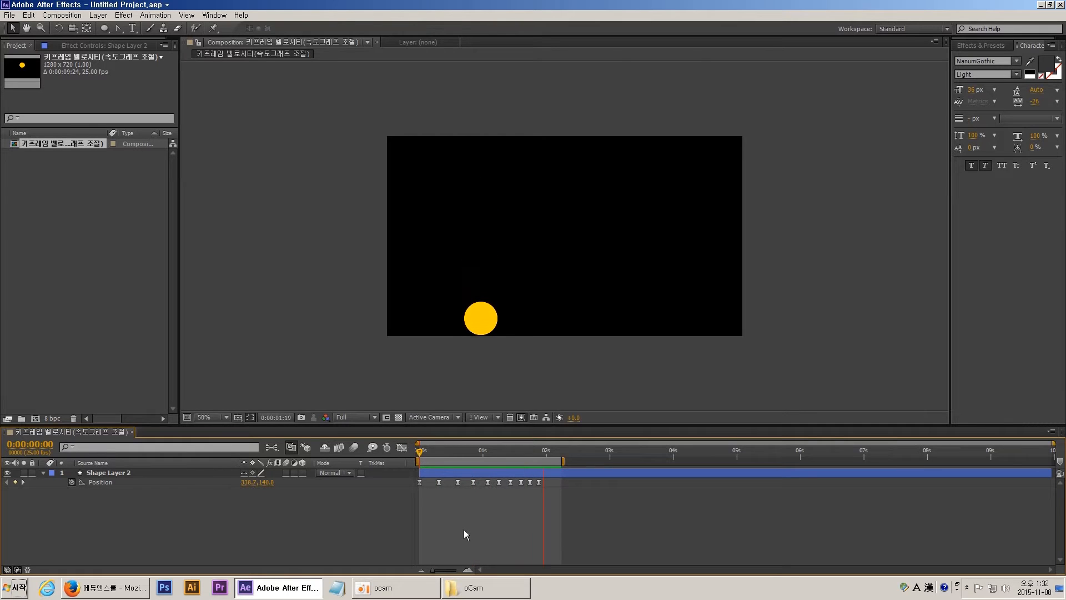
key("space")
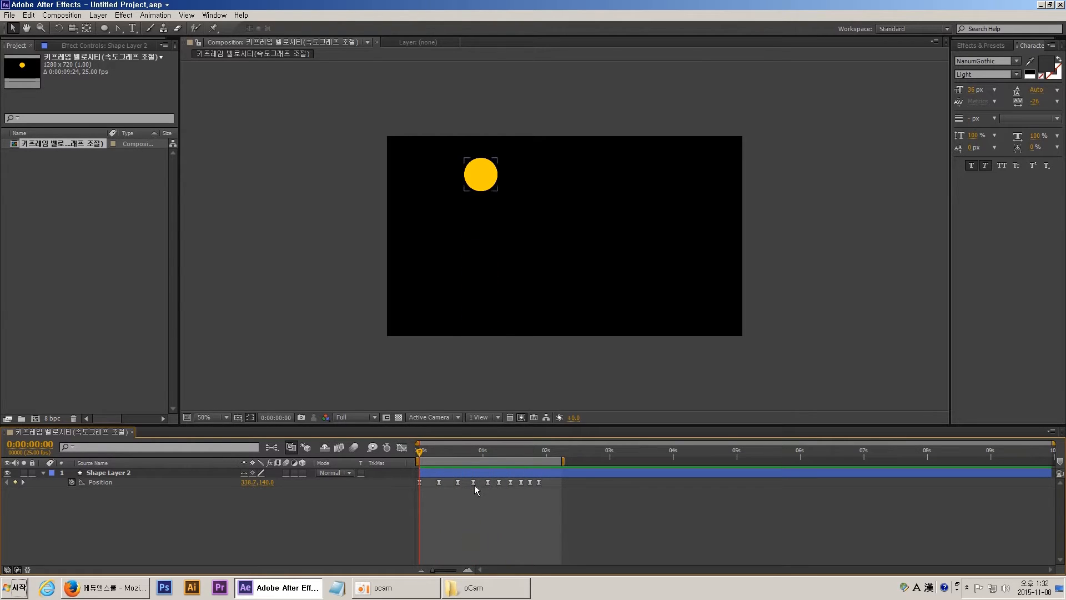
key("space")
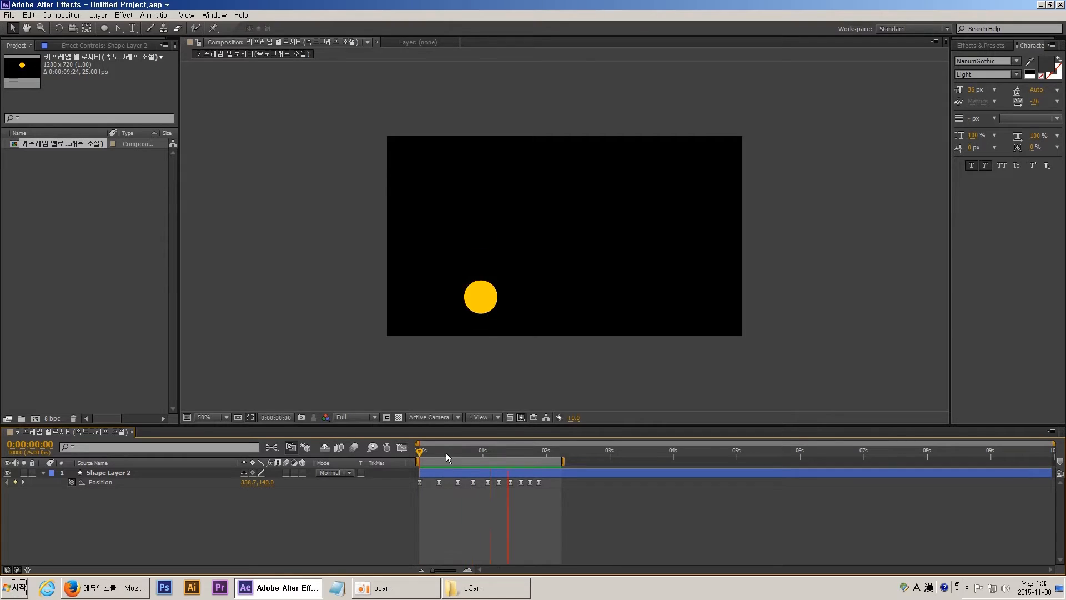
Examine the speed graph of the eased Position keyframes, with the first keyframe selected at the start of the composition.
left_click(421, 452)
left_click_drag(421, 454, 413, 454)
left_click(420, 482)
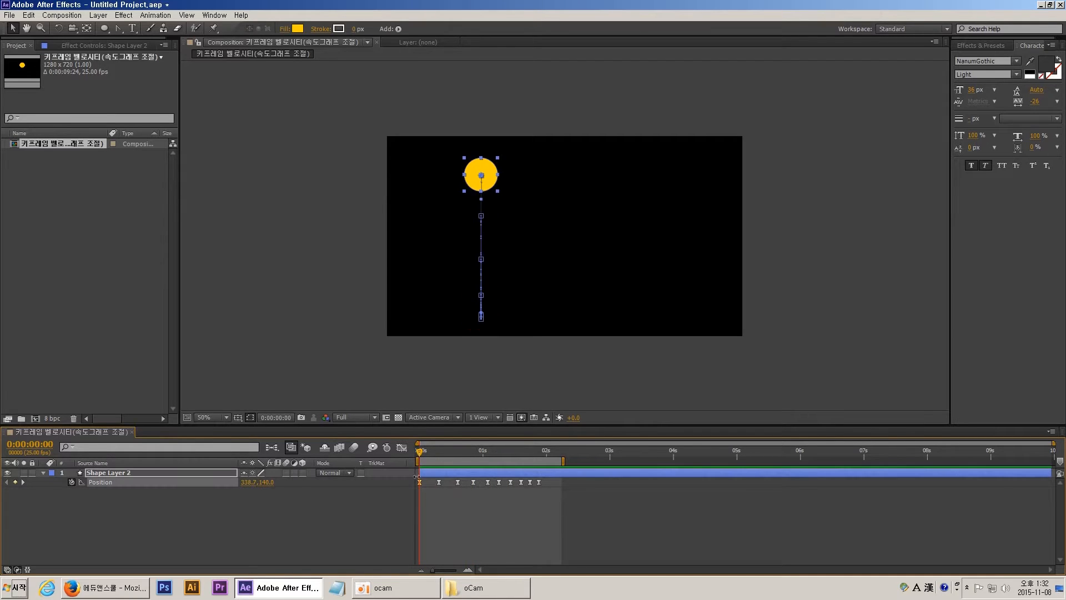
left_click(402, 448)
mouse_move(435, 479)
key("equal")
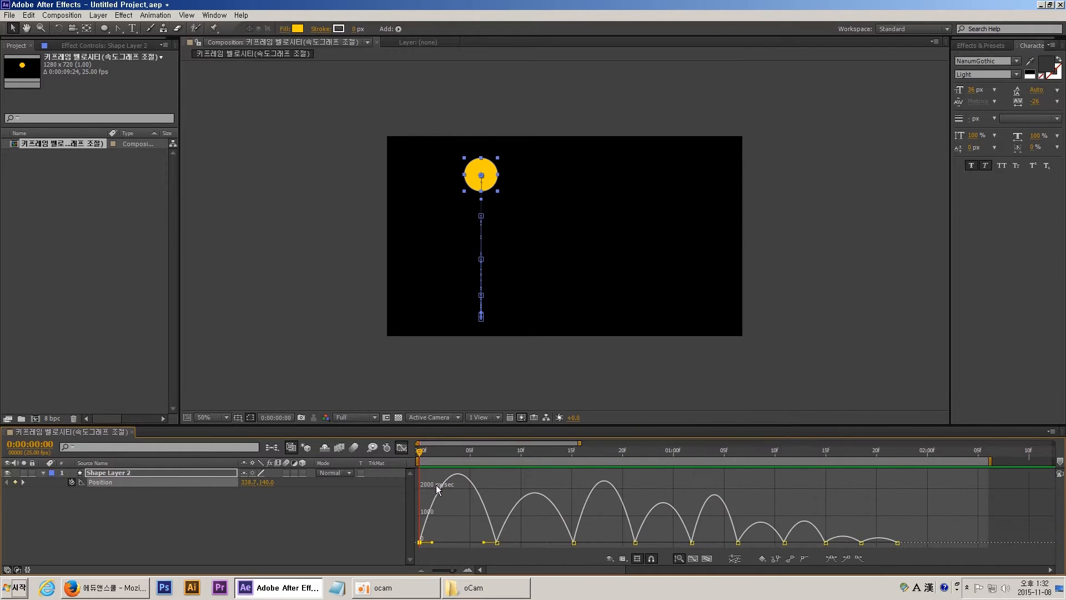
key("minus")
key("equal")
Stretch all Position keyframes proportionally so that the second keyframe lands exactly on 0:00:00:08.
mouse_move(420, 453)
left_mouse_down()
mouse_move(434, 451)
mouse_move(417, 456)
left_mouse_up()
left_click_drag(420, 455, 497, 459)
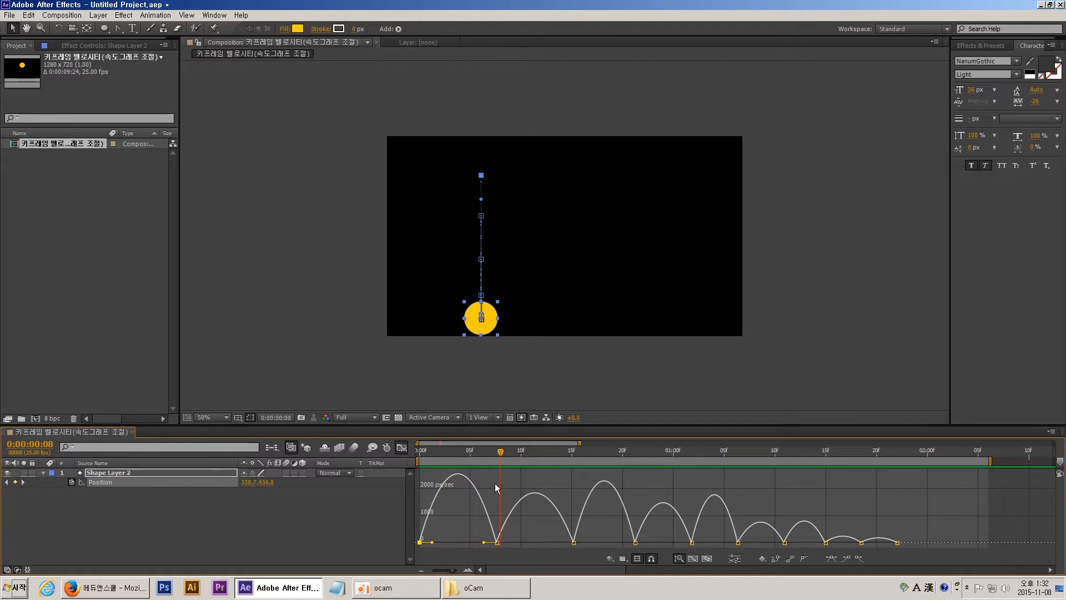
left_click(497, 542)
left_click(401, 447)
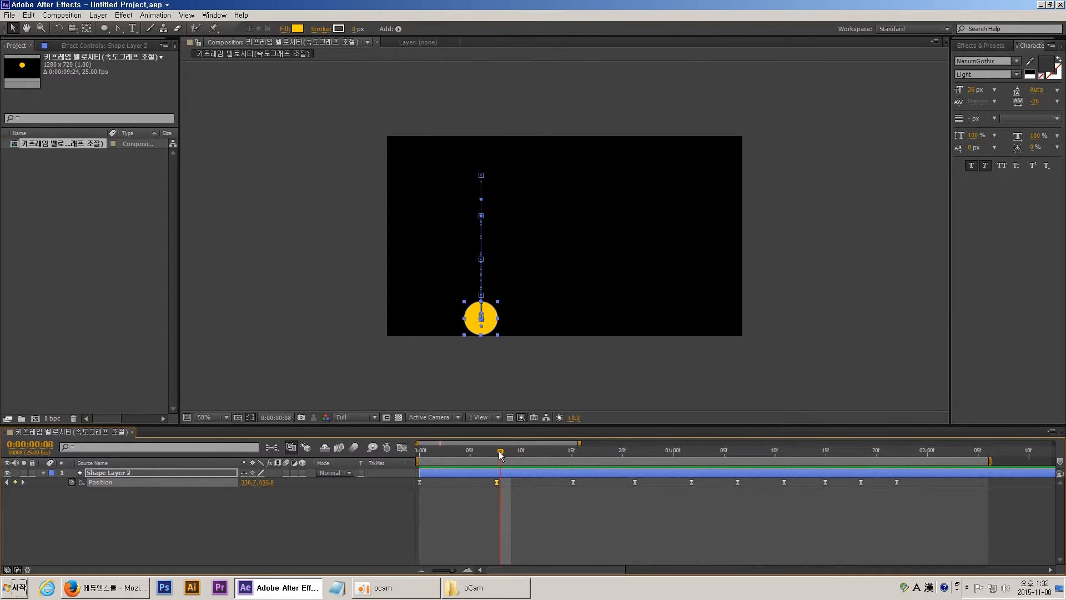
left_click_drag(953, 477, 413, 493)
left_click_drag(895, 482, 918, 484)
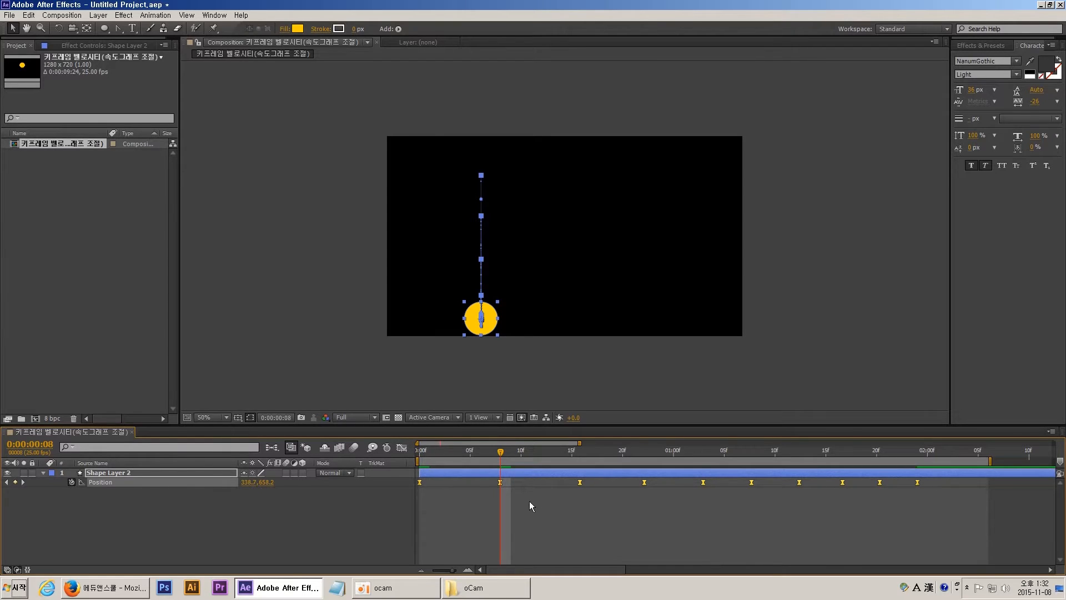
In the speed graph, raise the incoming velocity of the Position keyframe at 0:00:00:08 to about 3781 px/sec.
left_click_drag(512, 478, 484, 485)
left_click(402, 448)
left_click_drag(471, 536, 518, 542)
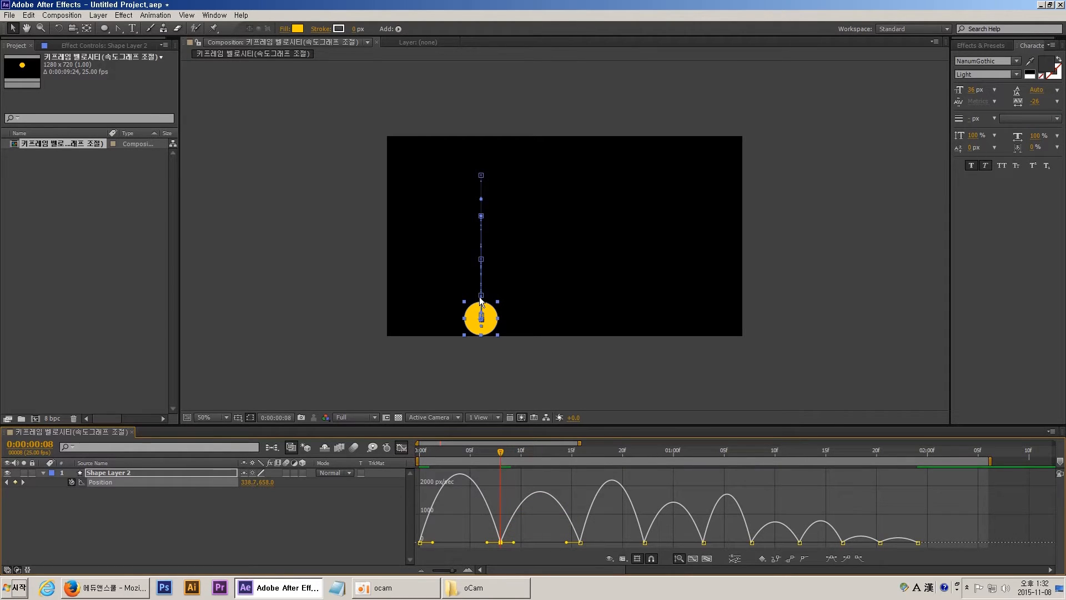
left_click_drag(486, 542, 491, 461)
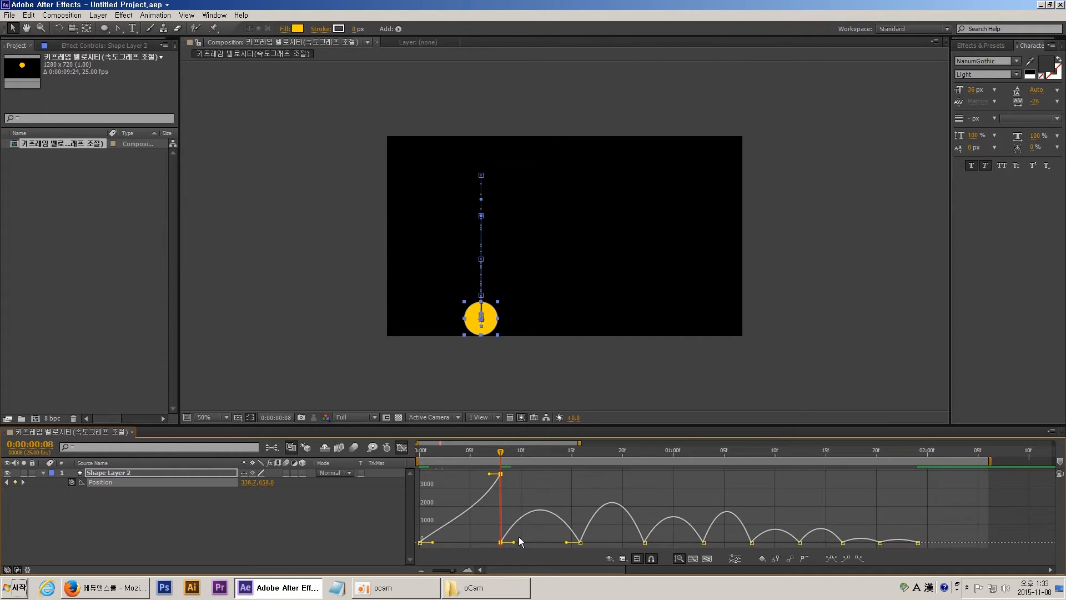
Raise the outgoing velocity of the keyframe at 0:00:00:08 to meet its incoming velocity, forming one sharp speed peak.
left_click_drag(514, 542, 514, 482)
key("ctrl+z")
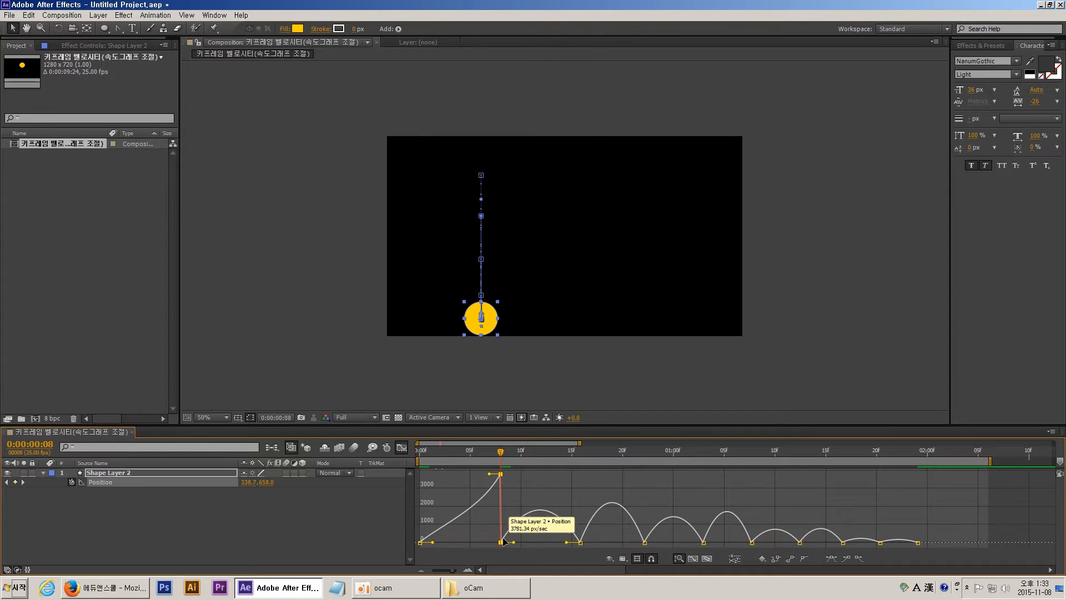
left_click_drag(514, 542, 517, 474)
scroll(508, 485, "up", 4)
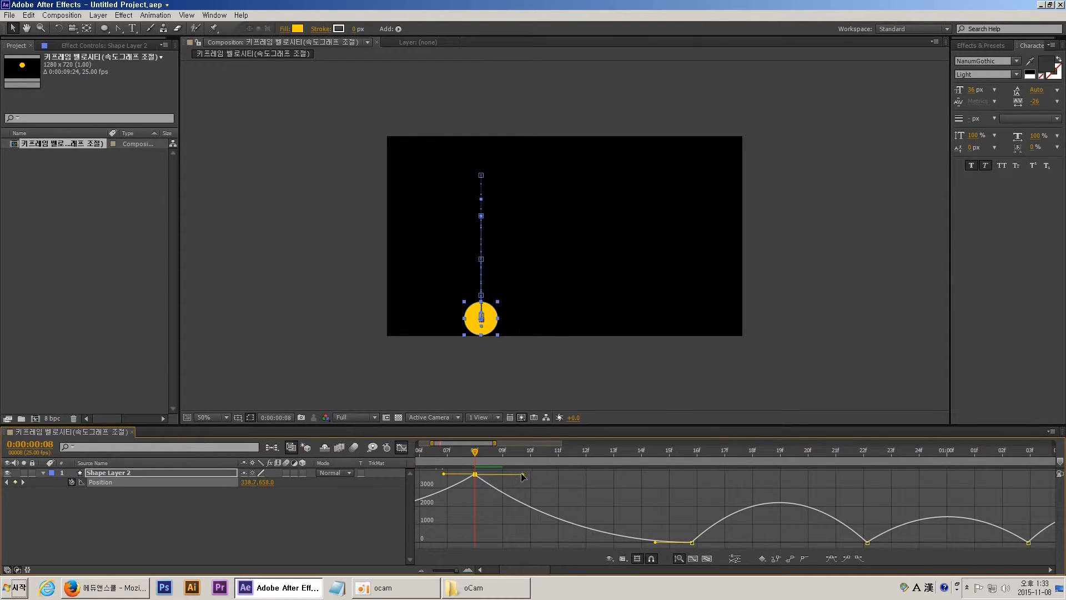
scroll(521, 472, "down", 3)
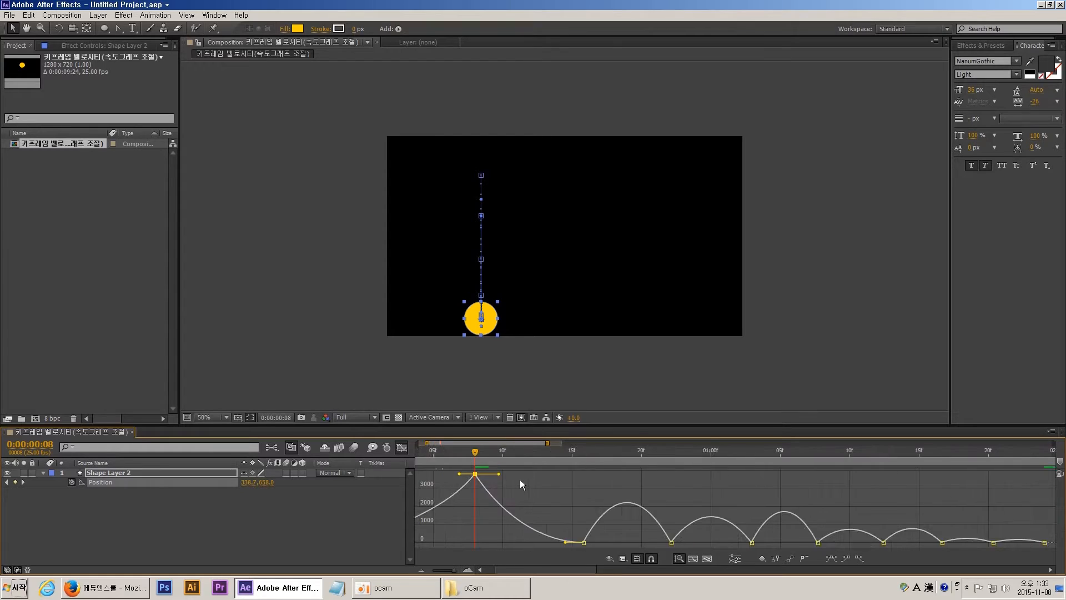
Convert the ball's ground-contact Position keyframes to continuous interpolation so that their incoming and outgoing velocities join.
scroll(519, 478, "down", 4)
left_click(401, 447)
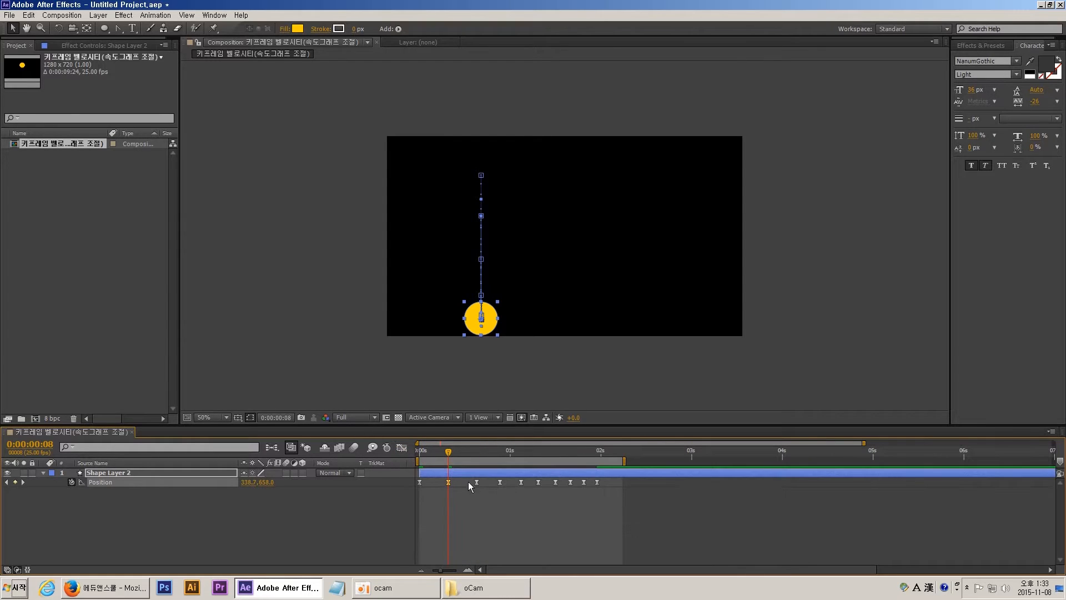
left_click(458, 491)
left_click(446, 480)
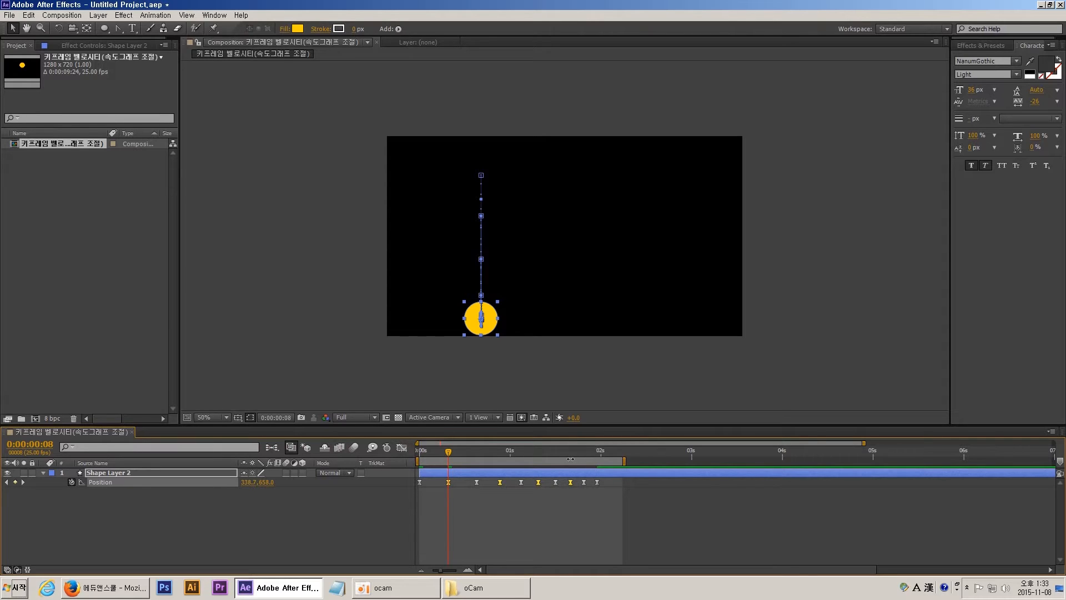
left_click(572, 450)
left_click_drag(568, 449, 454, 448)
left_click(448, 482, "ctrl")
left_click(448, 482, "ctrl")
In the speed graph, raise the first three ground-contact Position keyframes into sharp velocity peaks, each lower than the one before.
left_click(451, 491)
left_click(448, 483)
left_click(401, 448)
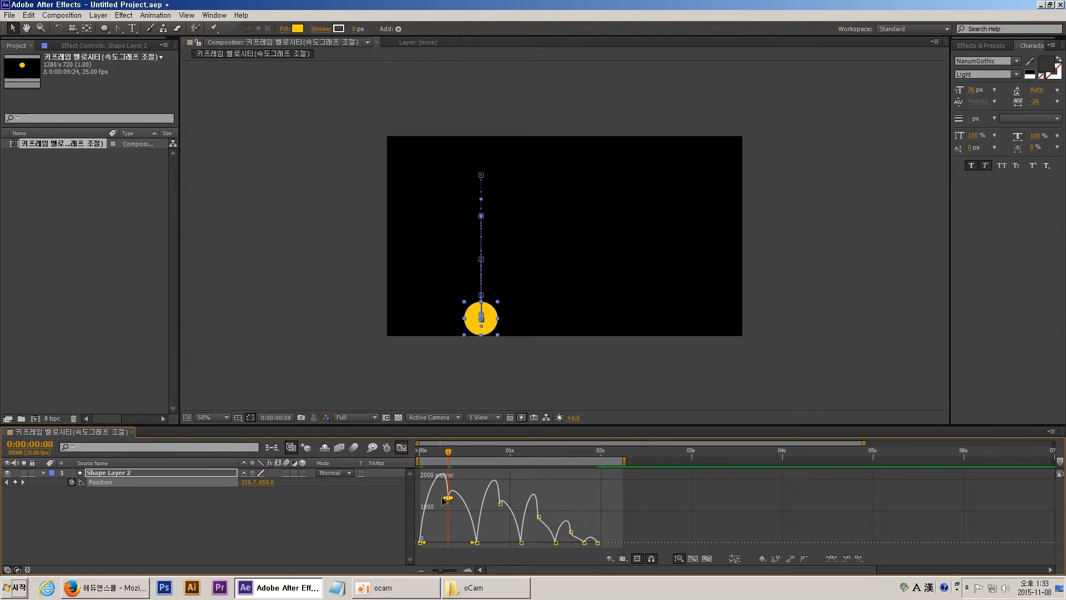
mouse_move(444, 501)
left_mouse_down()
mouse_move(444, 461)
mouse_move(438, 499)
left_mouse_up()
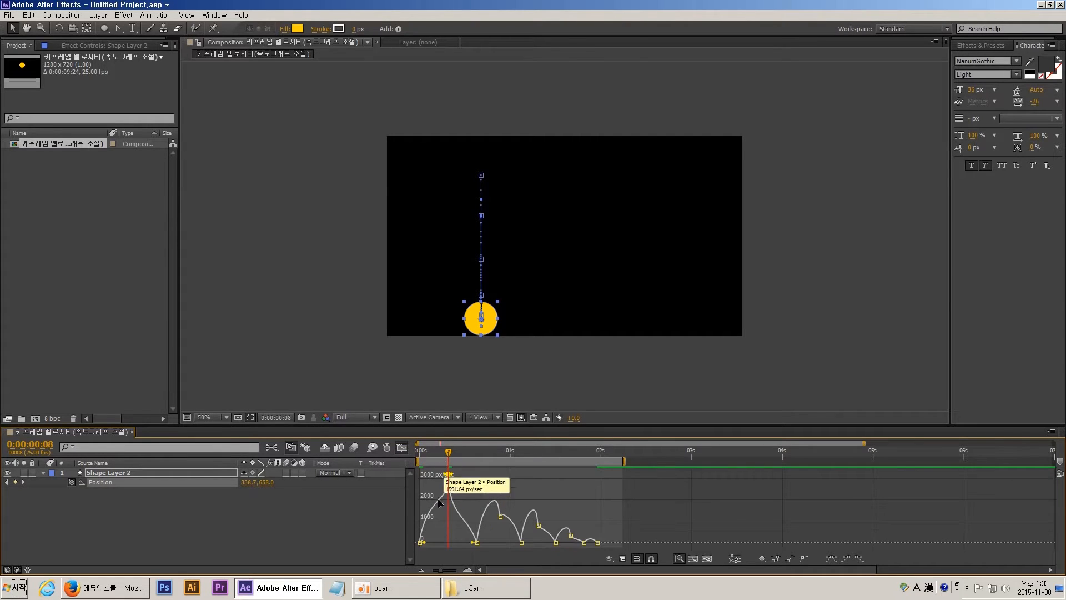
left_click(501, 517)
left_click_drag(496, 520, 500, 485)
left_click(538, 526)
left_click_drag(542, 528, 538, 500)
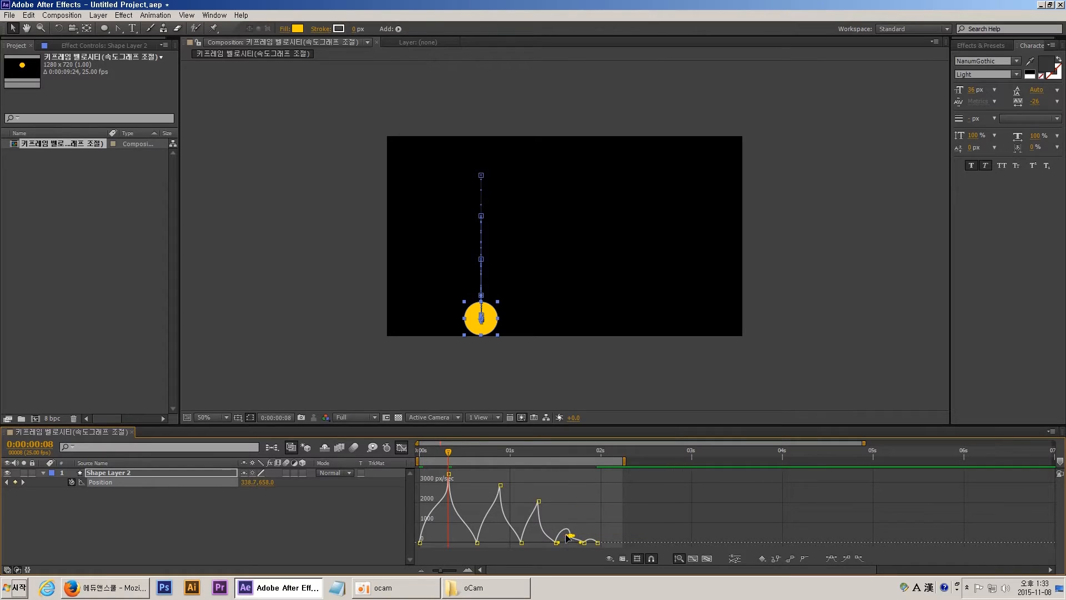
Raise the speed-graph velocity of the fourth ground-contact keyframe and of the final Position keyframe at 0:00:01:24 into progressively smaller peaks.
left_click(571, 535)
left_click_drag(571, 535, 570, 518)
left_click_drag(566, 456, 597, 455)
mouse_move(613, 531)
left_mouse_down()
mouse_move(592, 547)
mouse_move(596, 529)
left_mouse_up()
left_click(620, 515)
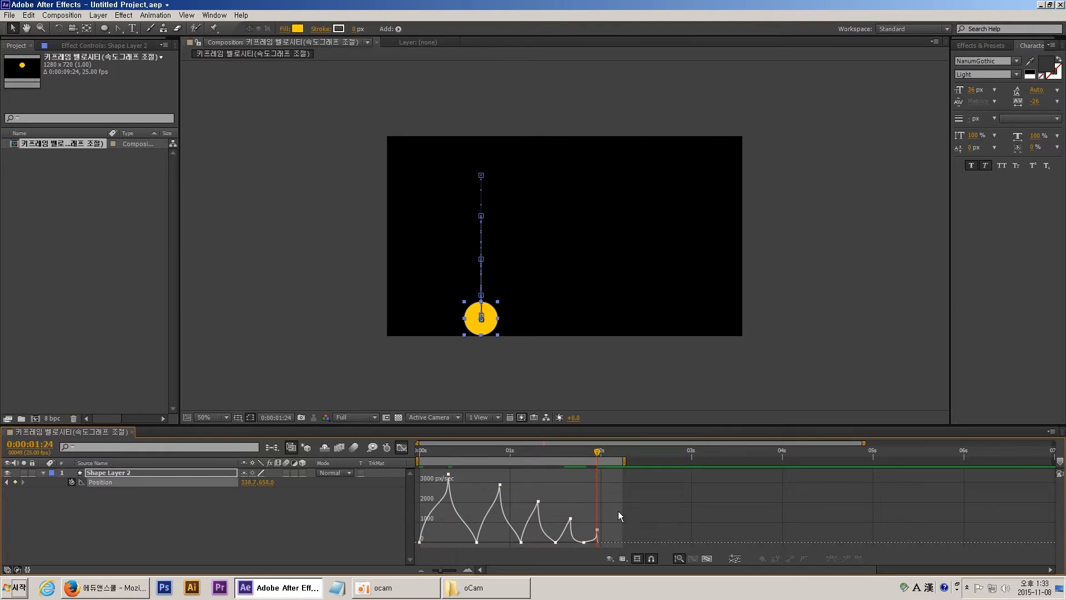
Close the speed graph and preview the bouncing ball from the start of the composition.
key("Home")
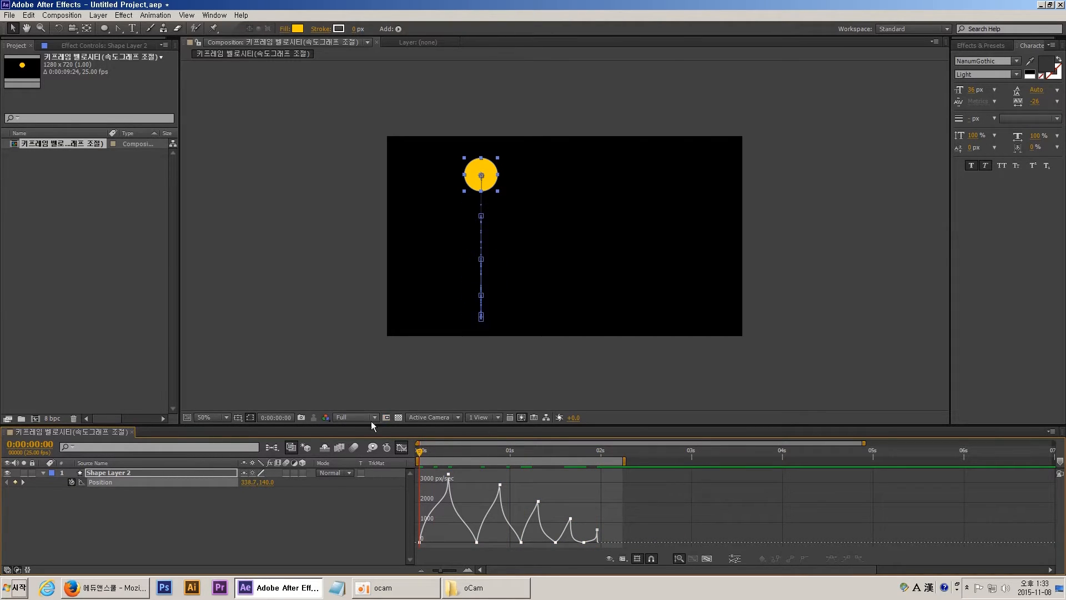
left_click(402, 447)
left_click(614, 537)
key("KP_0")
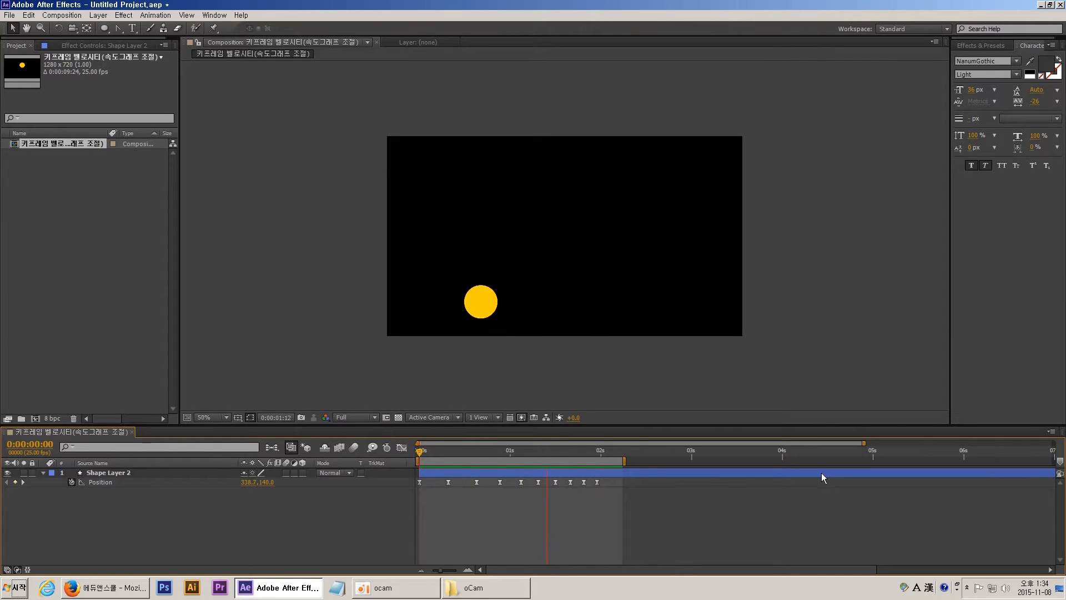
At the Position keyframe on 0:00:00:22, lower the ball until it touches the bottom edge of the composition.
left_click_drag(447, 450, 501, 458)
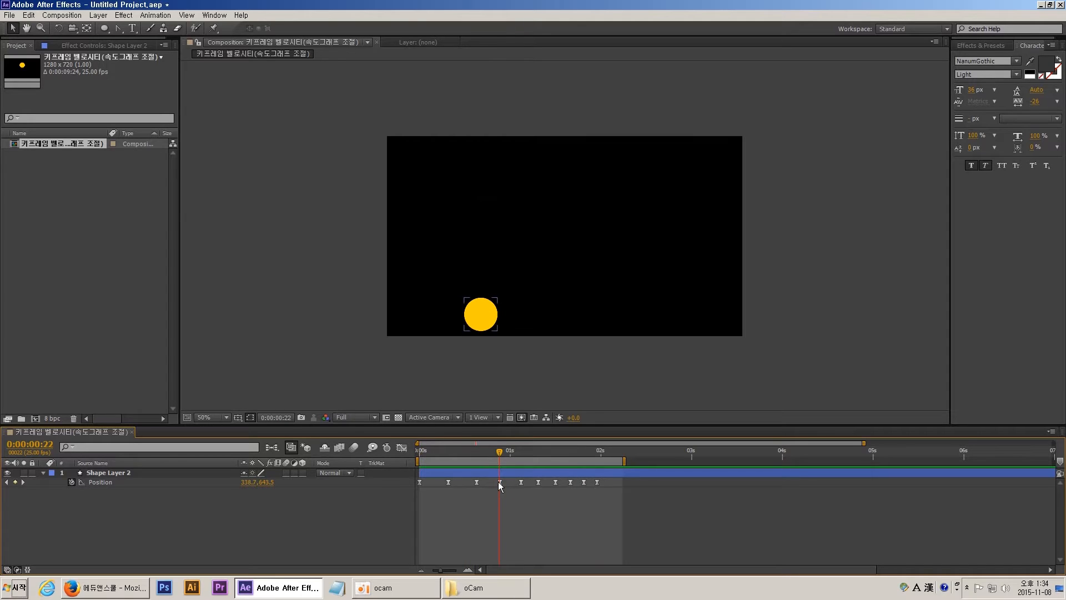
left_click(498, 482)
left_click(525, 523)
left_click(487, 329)
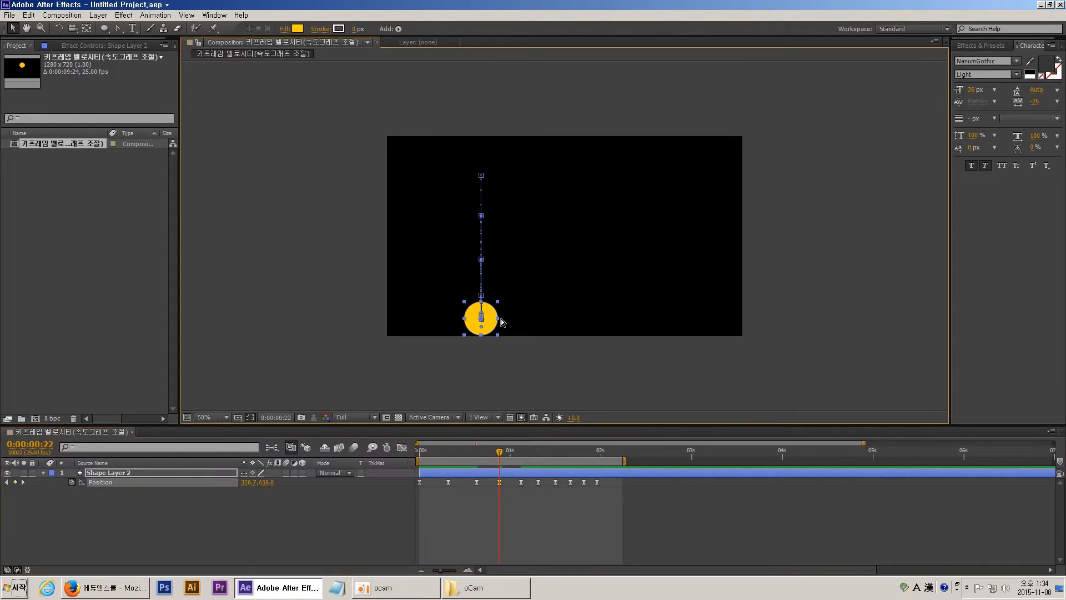
key("period")
left_click_drag(501, 318, 609, 140)
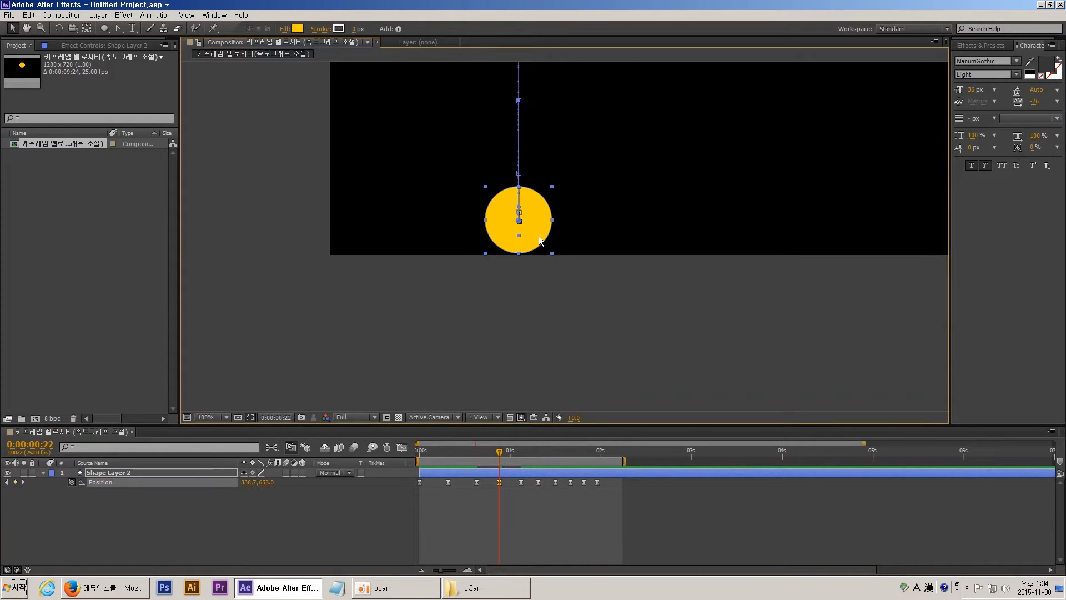
left_click_drag(537, 231, 538, 233)
left_click(541, 507)
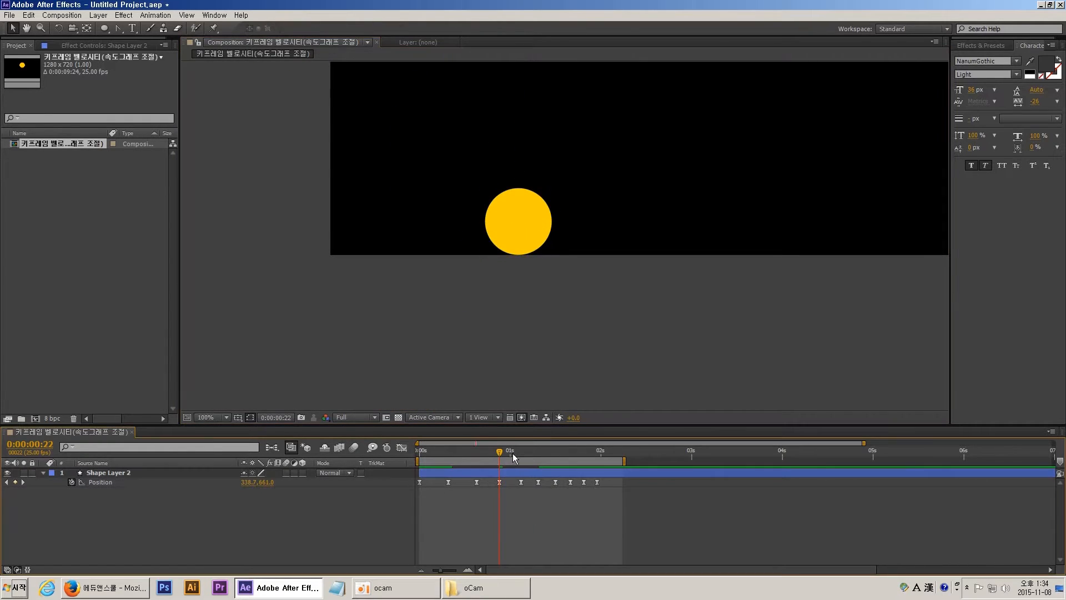
At the Position keyframe on 0:00:01:08, lower the ball to the composition's bottom edge.
left_click_drag(511, 453, 541, 452)
left_click(538, 482)
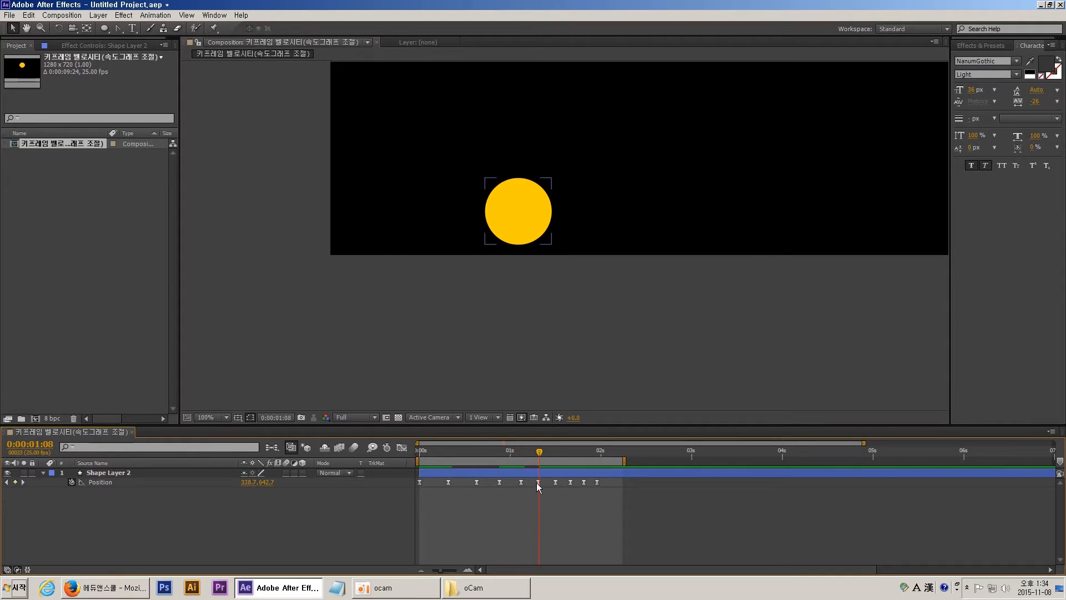
left_click_drag(534, 234, 535, 232)
Nudge the ball down to a Y position of 660 at the ground-contact keyframe on 0:00:01:17.
left_click_drag(541, 450, 572, 451)
left_click(572, 482)
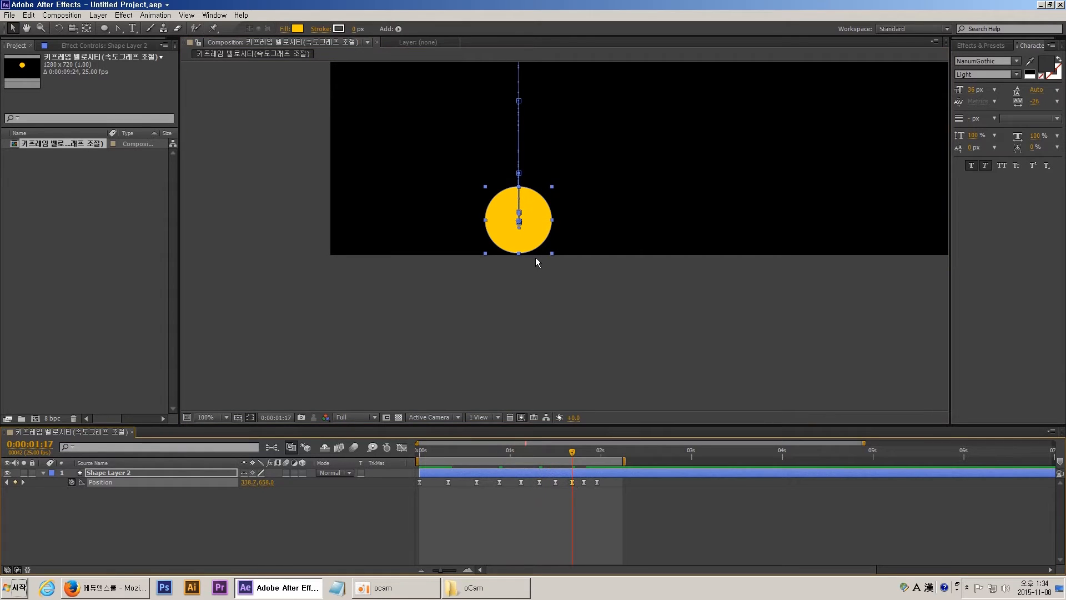
key("Down")
key("Down")
mouse_move(579, 456)
left_mouse_down()
mouse_move(599, 454)
mouse_move(573, 458)
left_mouse_up()
key("Down")
key("Down")
left_click(530, 510)
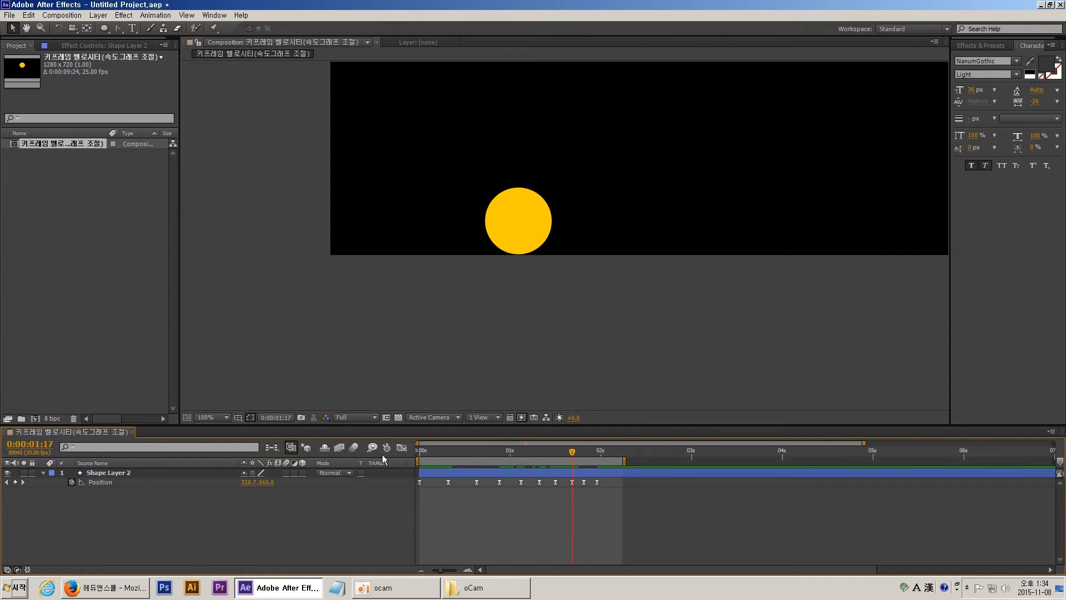
In the speed graph, reduce the velocity of the final Position keyframe, and return to the start of the composition.
left_click(420, 483)
left_click(401, 447)
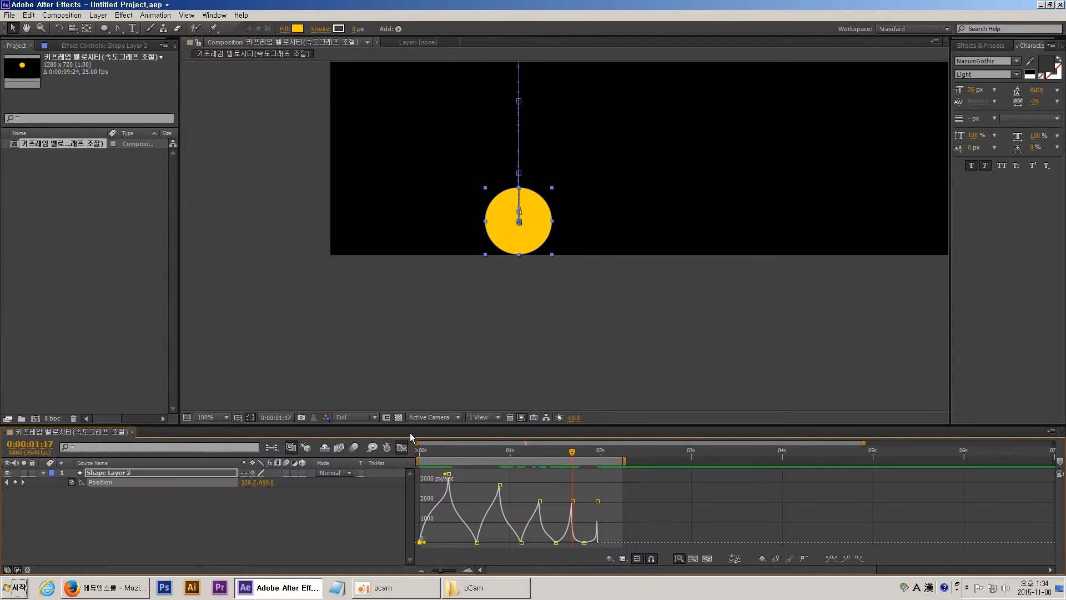
left_click_drag(597, 501, 598, 522)
left_click(561, 498)
left_click_drag(427, 451, 417, 451)
left_click(401, 447)
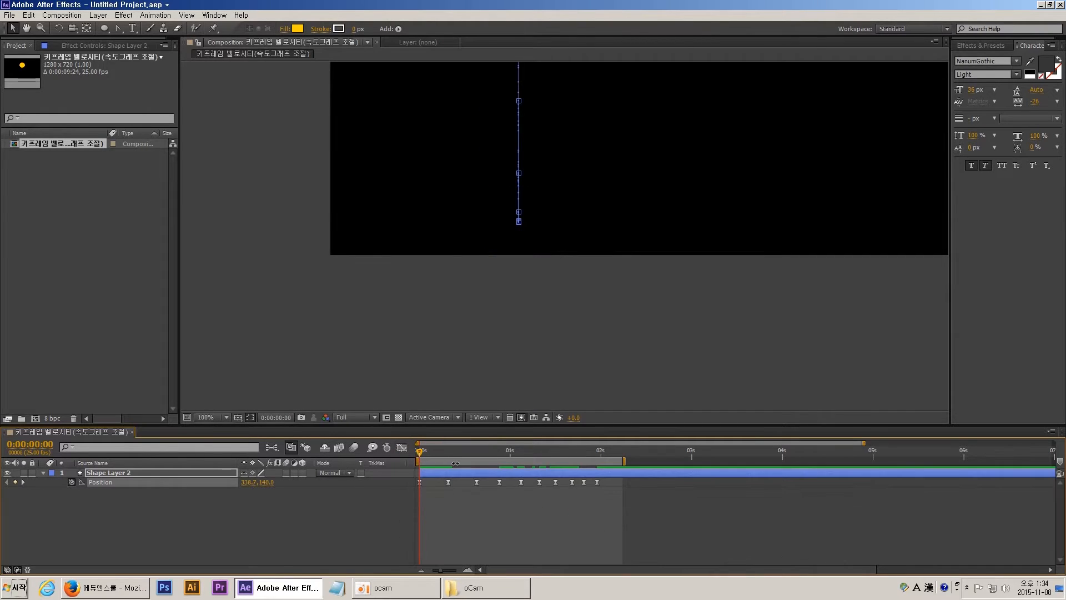
Preview the corrected bounce with the whole composition in view.
left_click(479, 513)
key("space")
left_click_drag(553, 206, 492, 361)
scroll(497, 336, "down", 1)
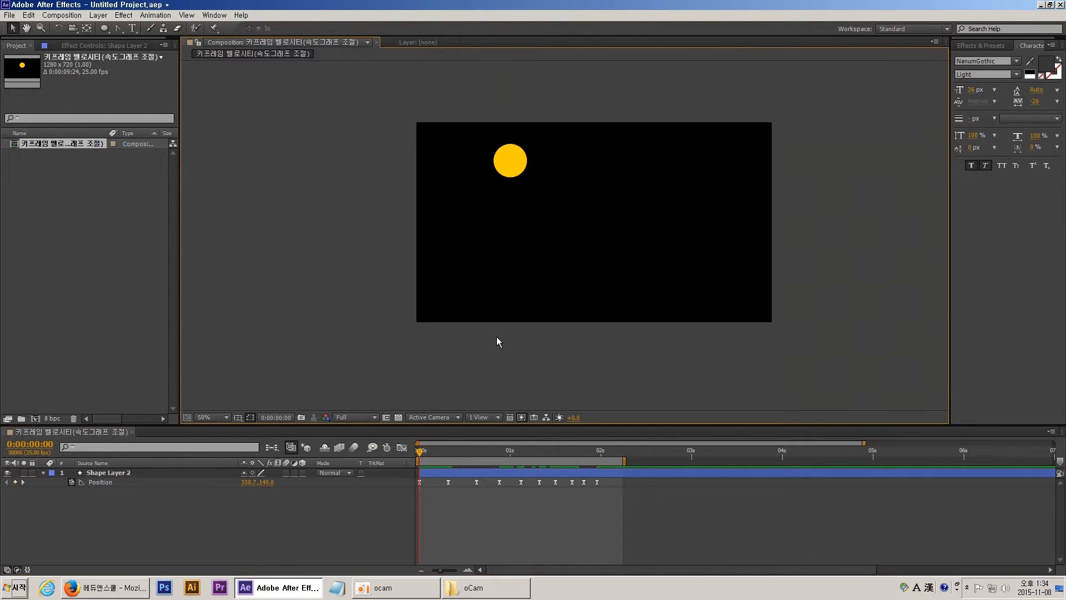
scroll(496, 337, "down", 2)
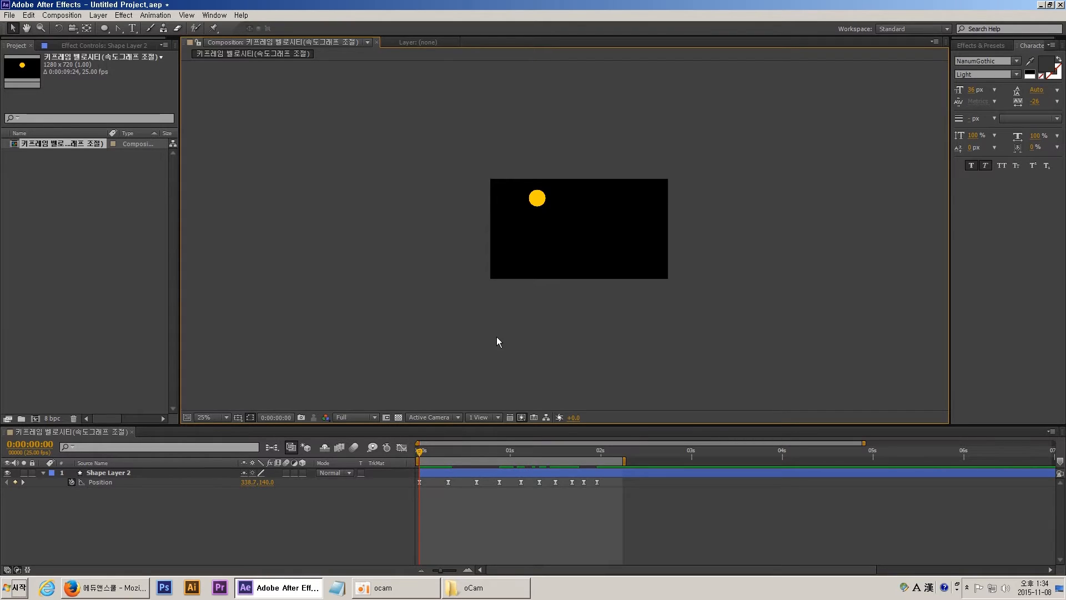
scroll(496, 337, "up", 2)
scroll(495, 340, "up", 2)
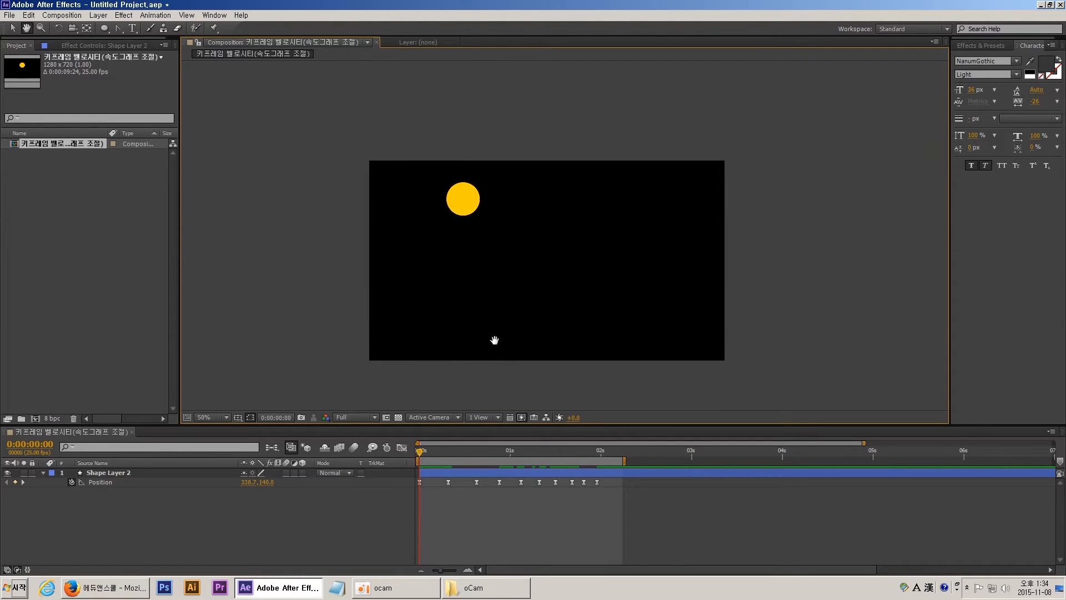
scroll(494, 341, "down", 2)
left_click_drag(464, 326, 415, 307)
key("KP_0")
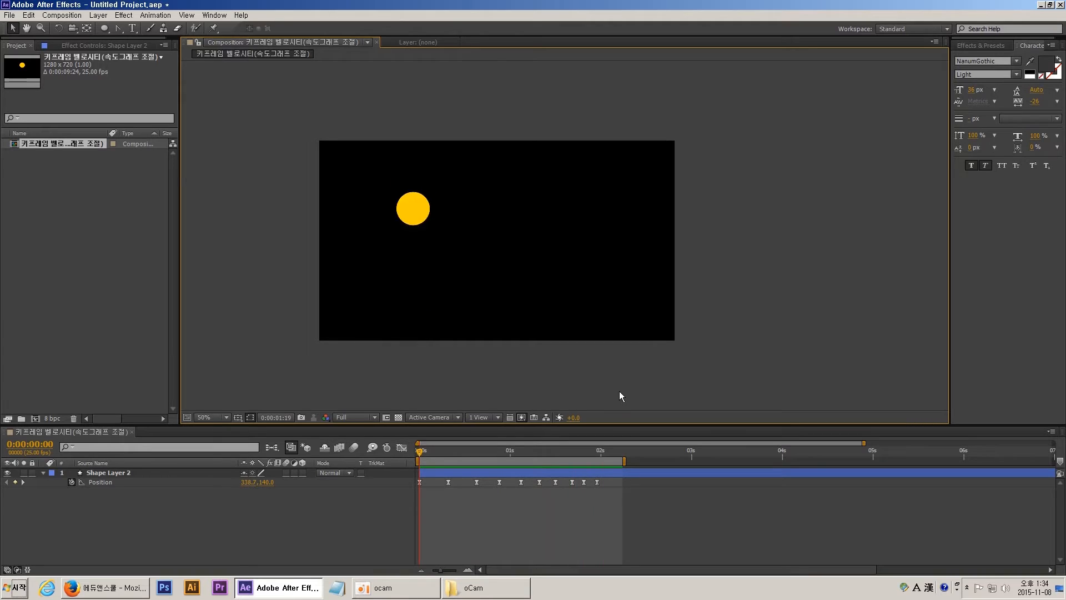
Stretch all Position keyframes proportionally until the last lands near 0:00:02:12, with the work area extended past it, and preview the bounce.
left_click(401, 448)
left_click(402, 448)
left_click(105, 482)
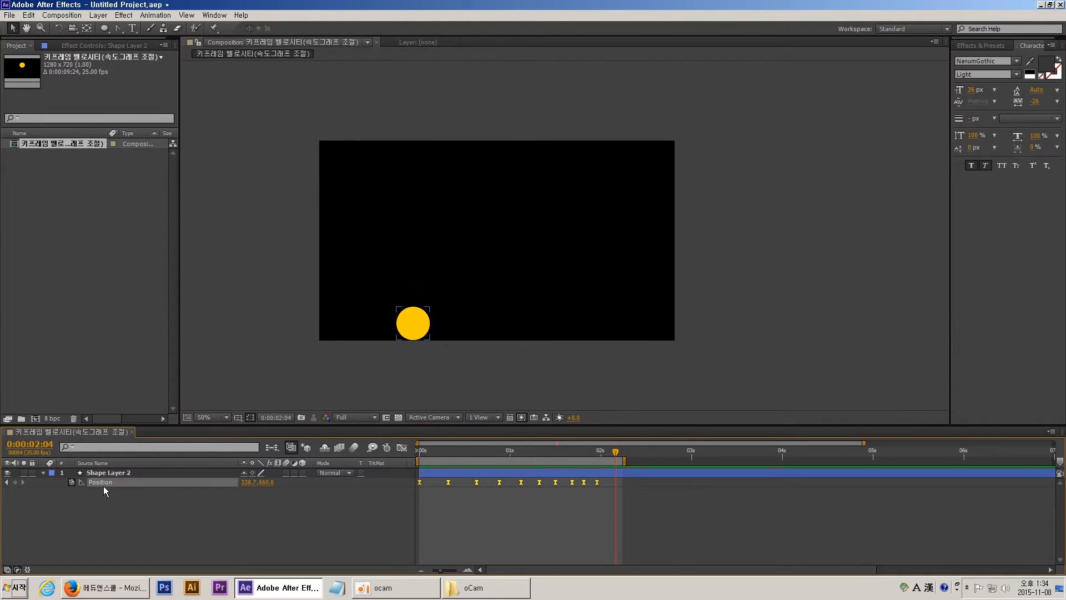
left_click_drag(609, 479, 403, 496)
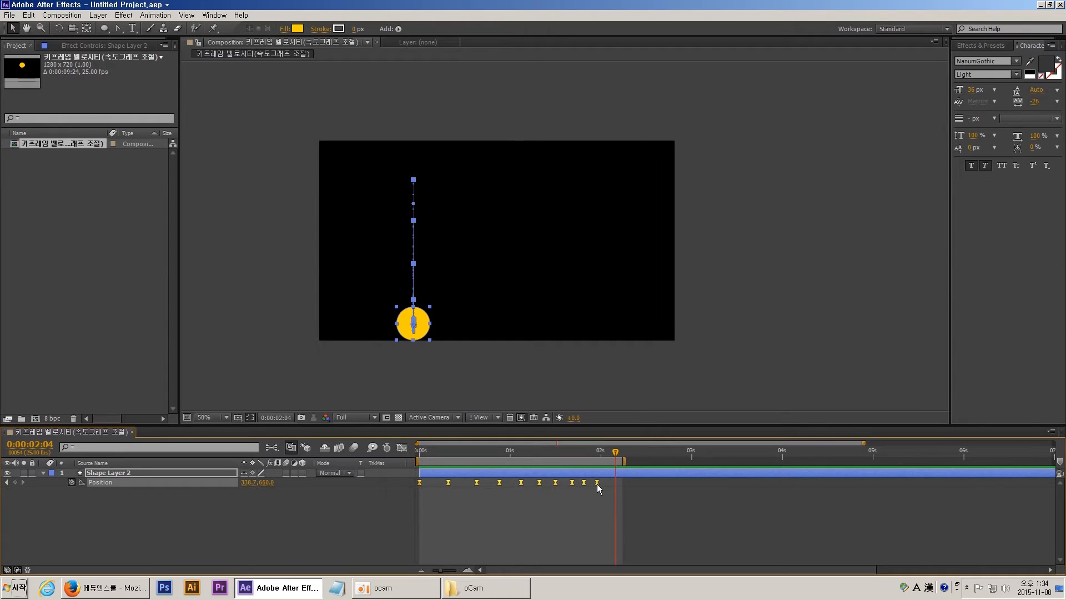
left_click_drag(597, 484, 645, 487)
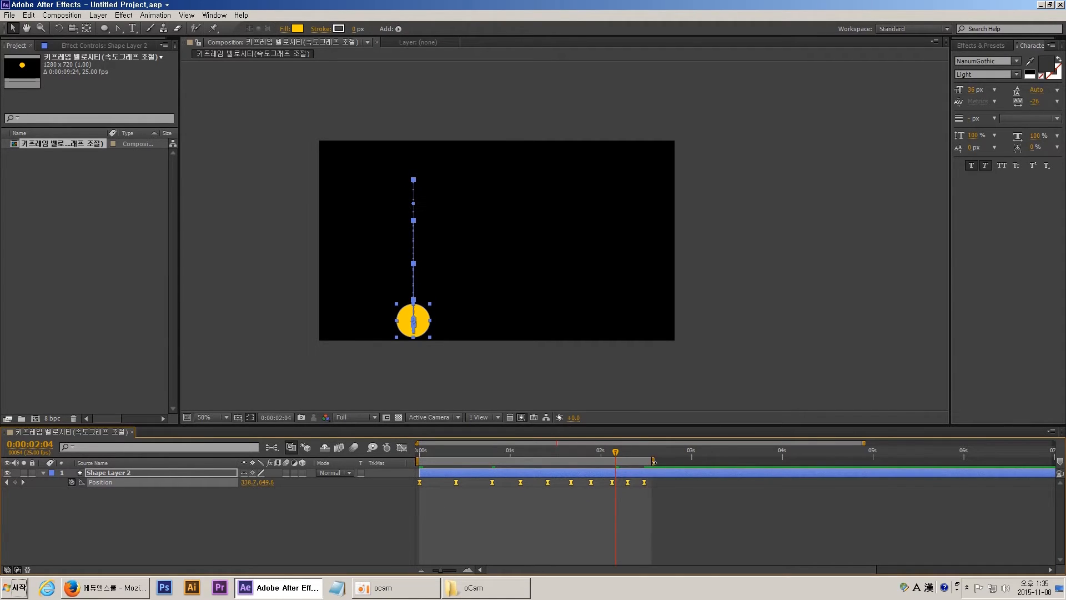
left_click(667, 498)
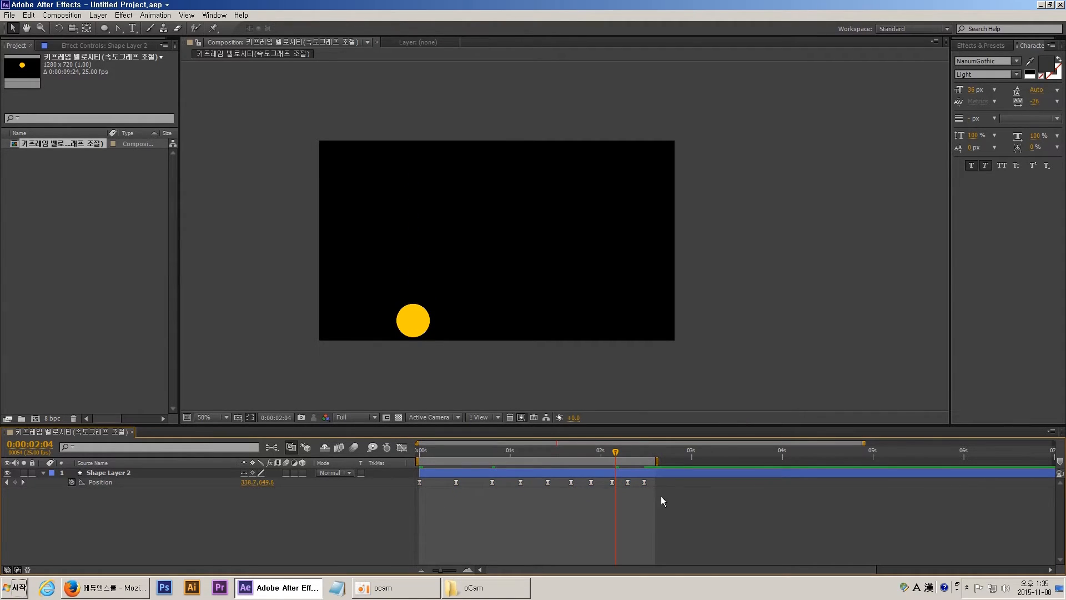
key("space")
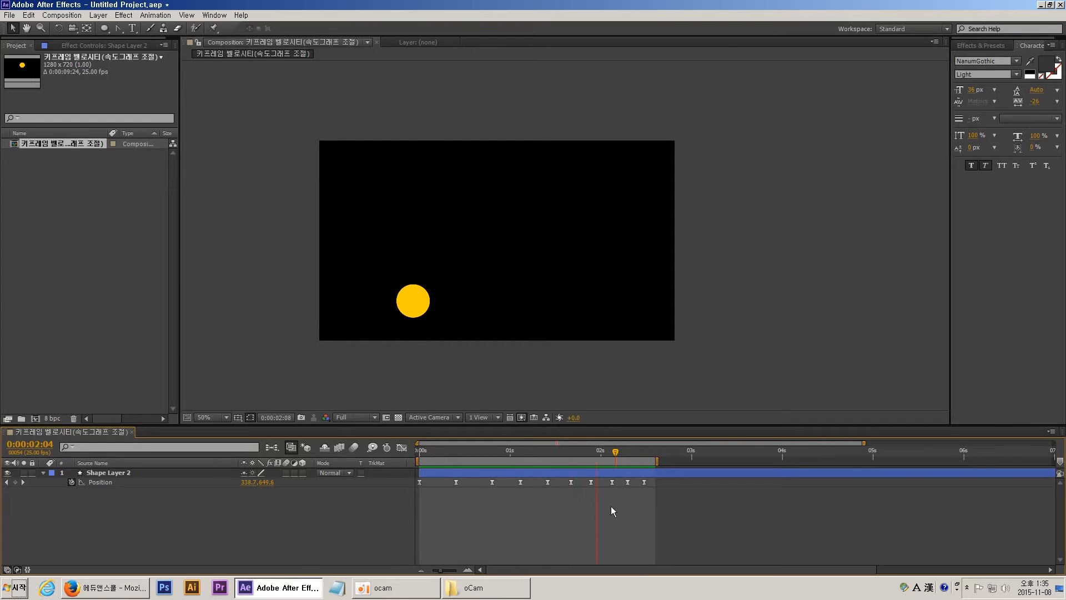
key("space")
Move the last four Position keyframes two to three frames later and preview the adjusted bounce.
left_click_drag(582, 478, 664, 462)
left_click(640, 485)
left_click(658, 486)
key("space")
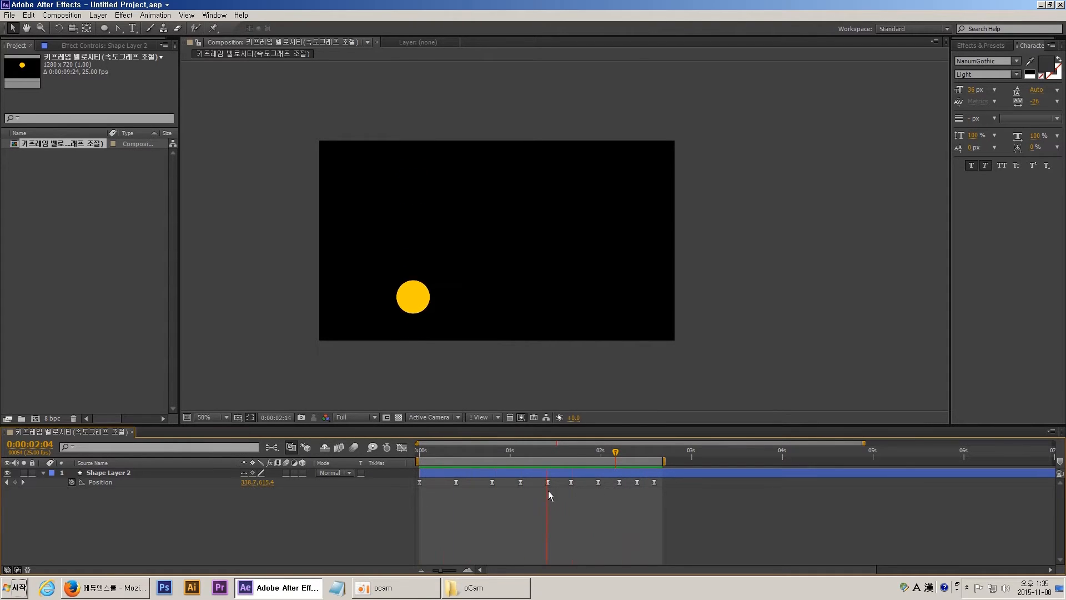
key("space")
Reveal the Scale property of Shape Layer 2 and start its keyframing at 0:00:00:10, the ball's first ground contact.
left_click(537, 473)
mouse_move(422, 463)
left_mouse_down()
mouse_move(562, 460)
mouse_move(408, 458)
left_mouse_up()
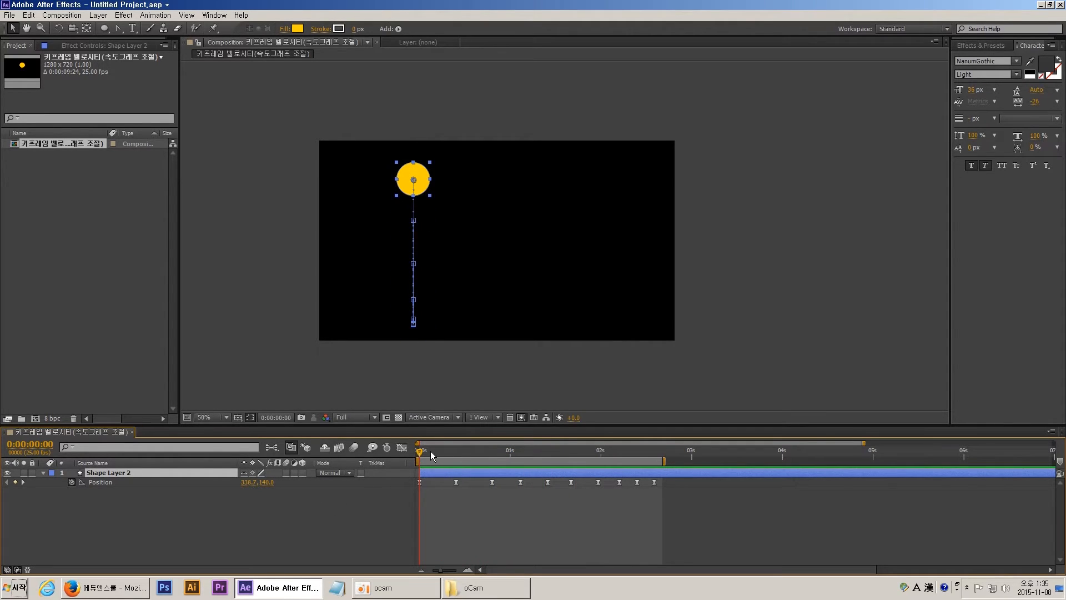
left_click_drag(425, 449, 456, 461)
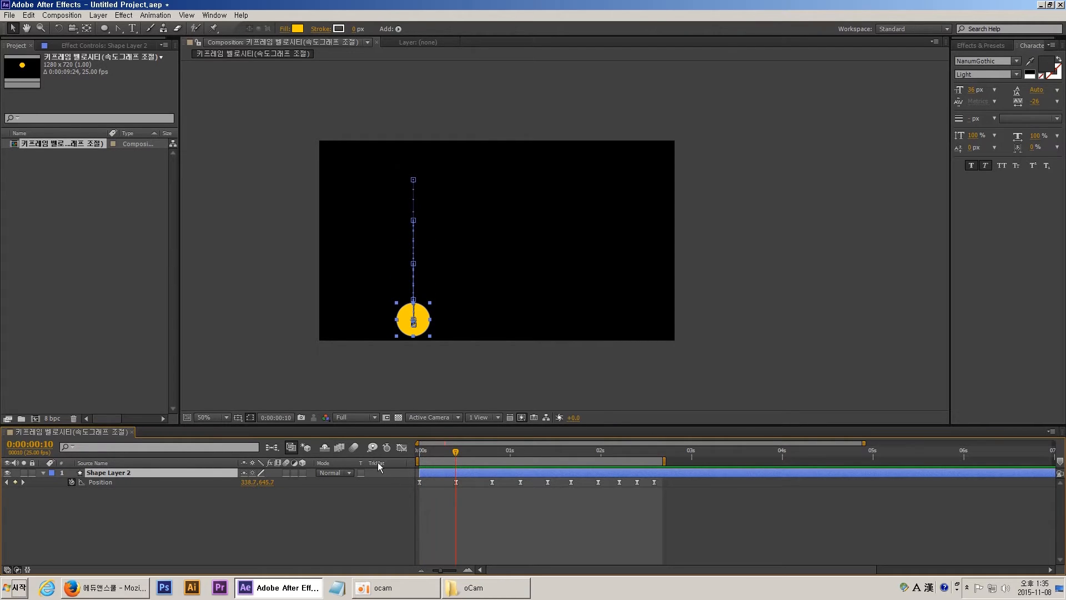
key("shift+s")
left_click(91, 493)
left_click(118, 515)
left_click(97, 490)
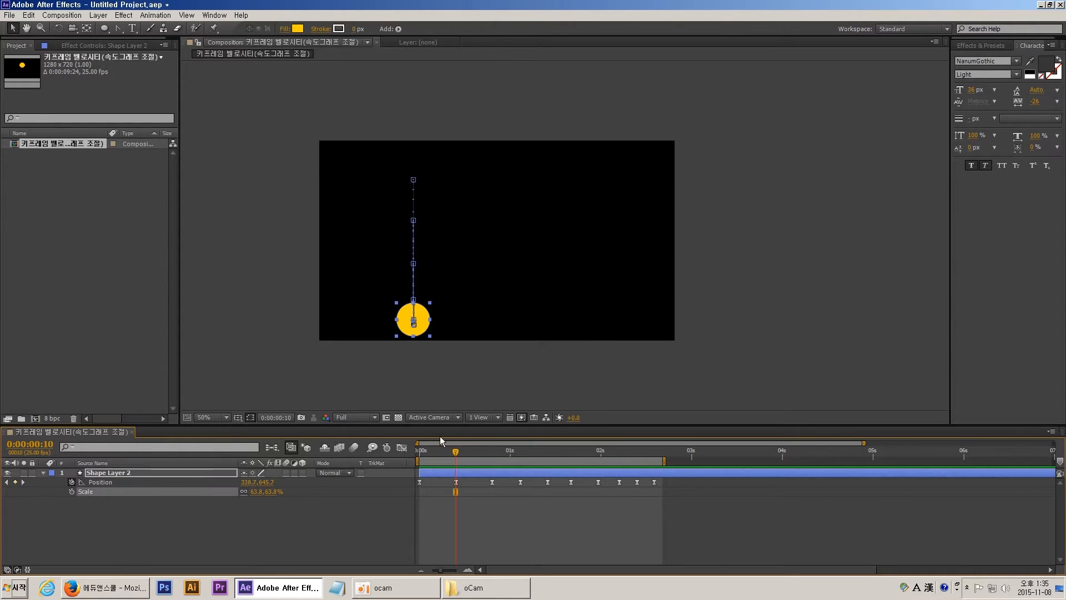
left_click(131, 522)
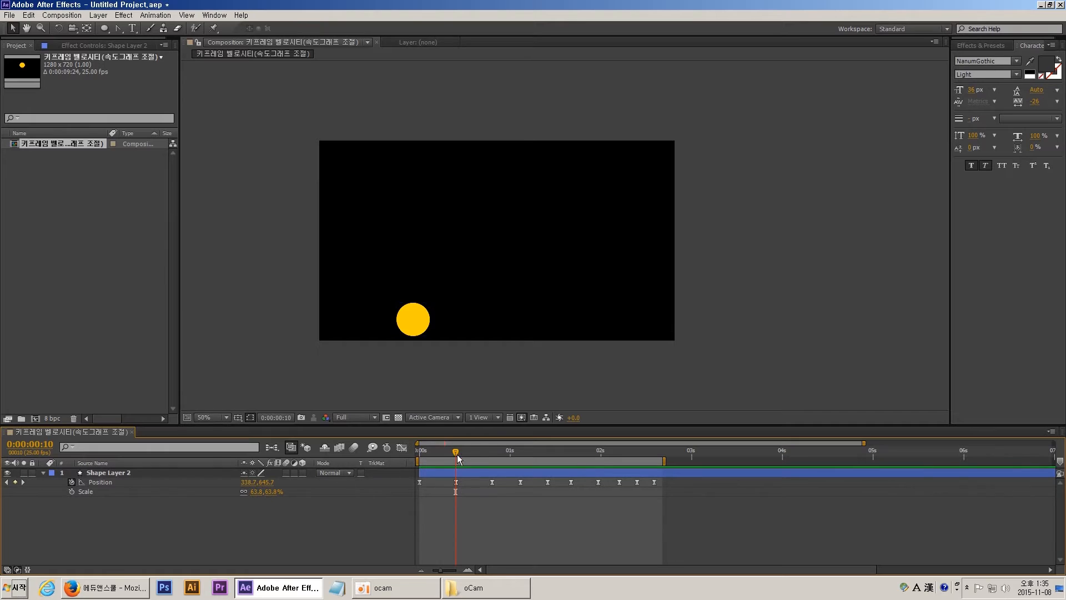
left_click(74, 491)
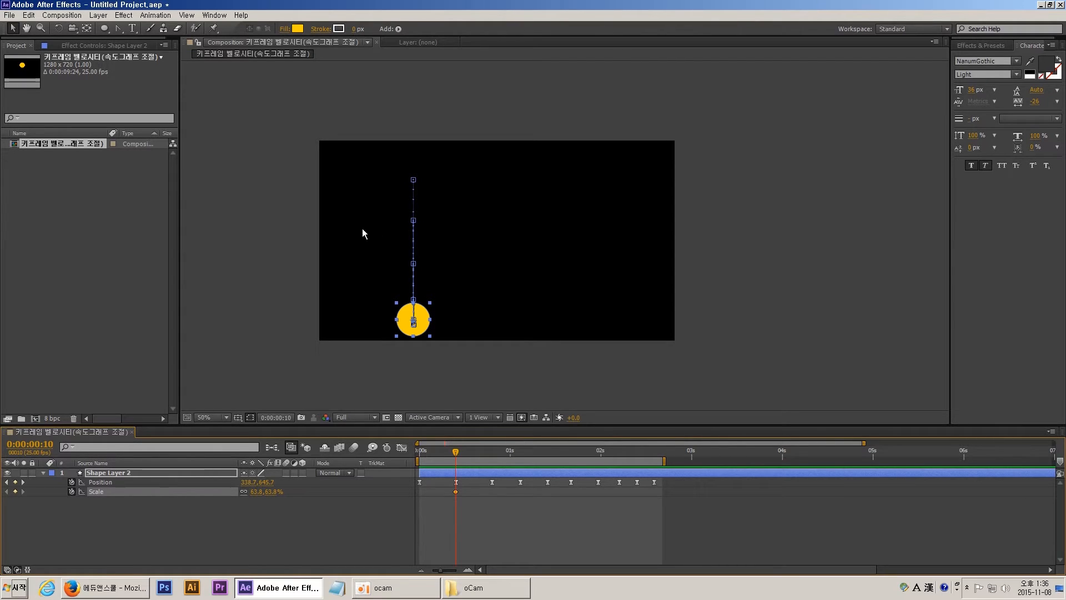
Try narrowing the ball to a horizontal scale of 61.7% at 0:00:00:10, and undo the change.
mouse_move(431, 320)
left_mouse_down()
mouse_move(442, 322)
mouse_move(430, 320)
left_mouse_up()
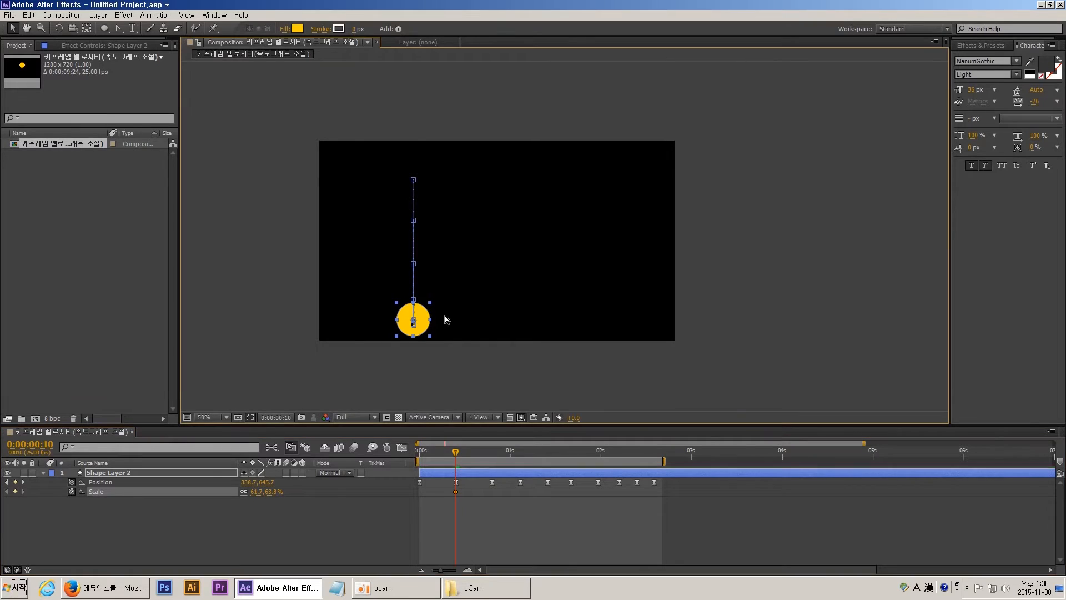
key("ctrl+z")
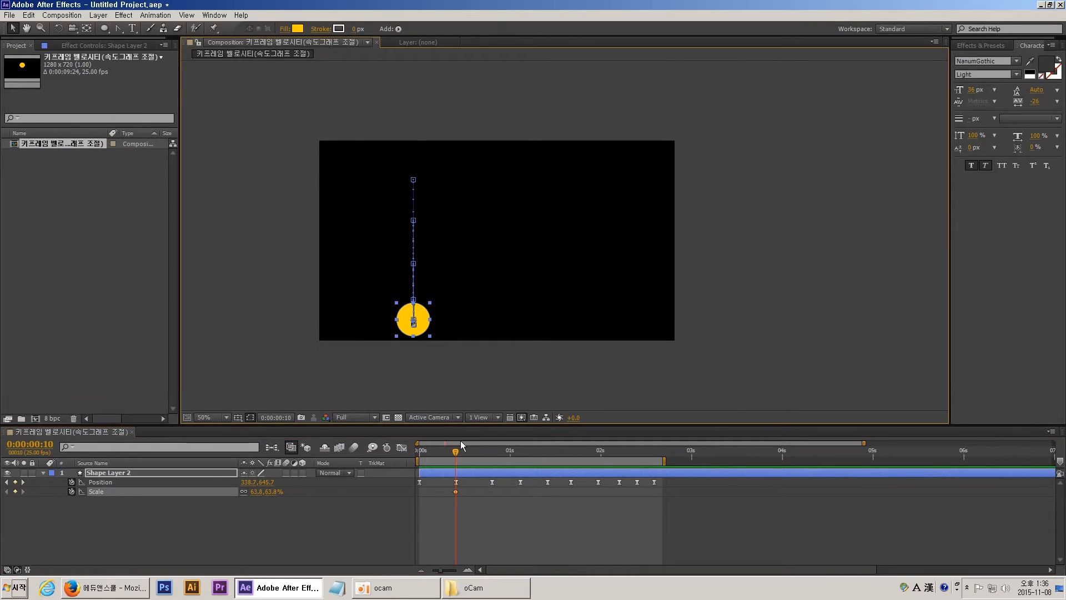
Add a Scale keyframe at 0:00:00:09, one frame before the ball's first ground contact, holding its undistorted size.
left_click(456, 491)
left_click_drag(456, 483, 452, 453)
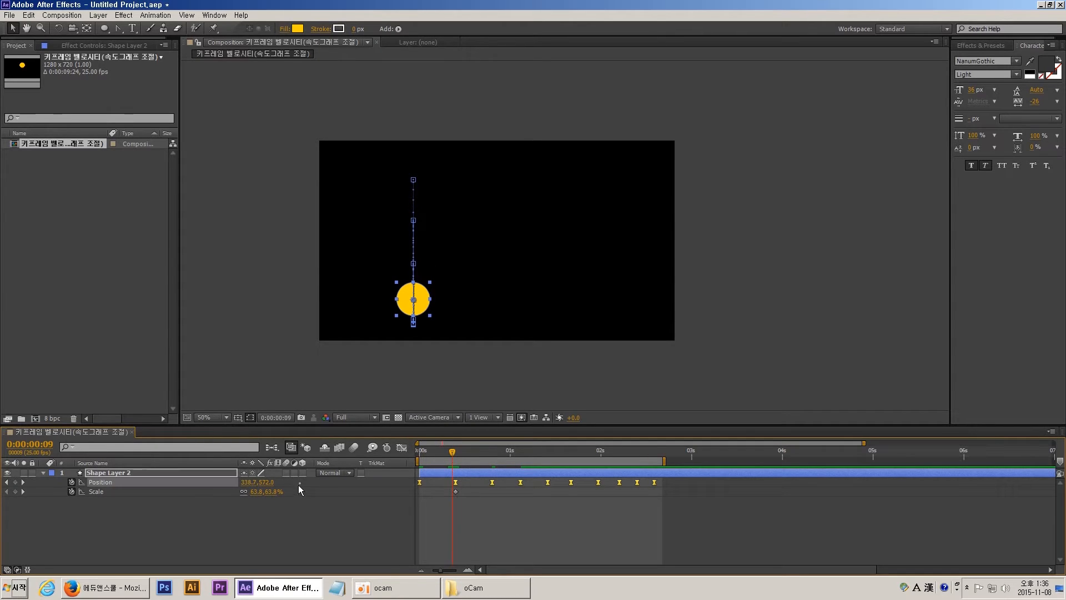
left_click(450, 527)
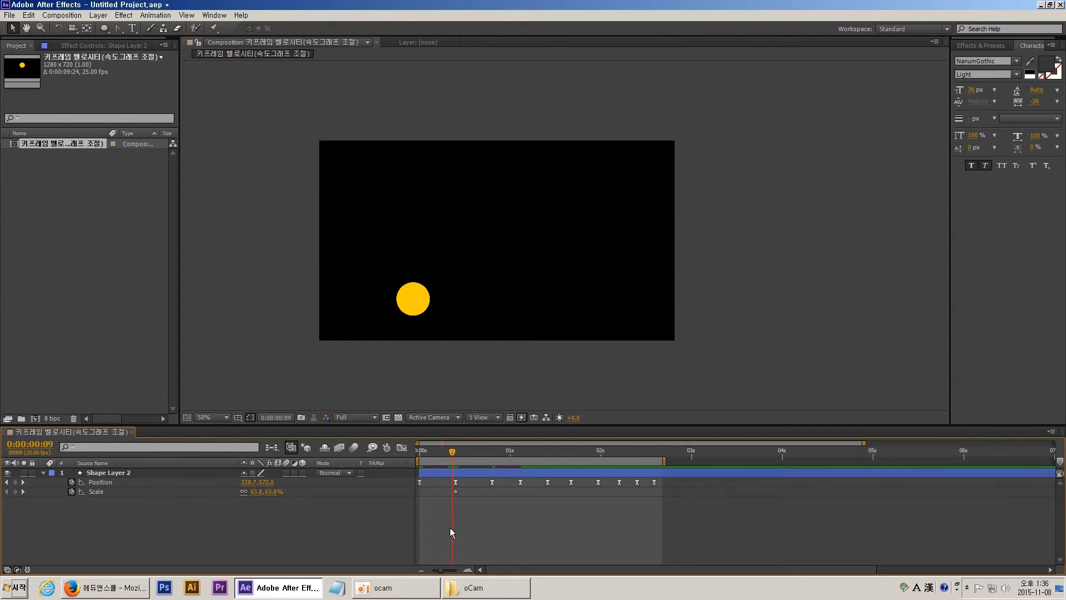
left_click(15, 491)
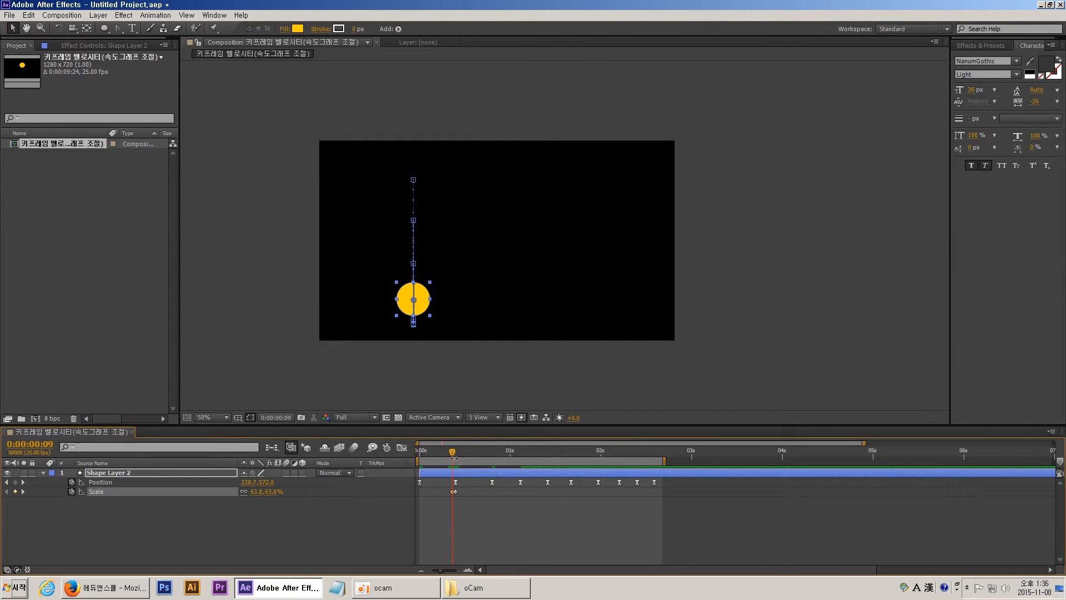
Unlink the Scale proportions and squash the ball to a vertical scale of 47.8% at 0:00:00:10.
left_click_drag(453, 457, 457, 455)
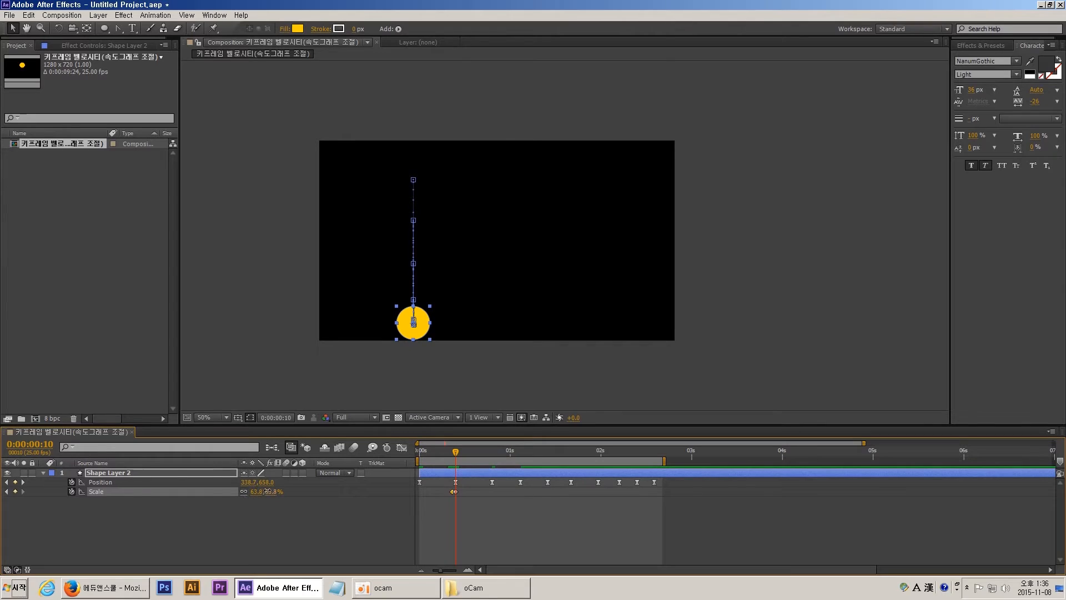
mouse_move(268, 491)
left_mouse_down()
mouse_move(256, 491)
mouse_move(269, 491)
left_mouse_up()
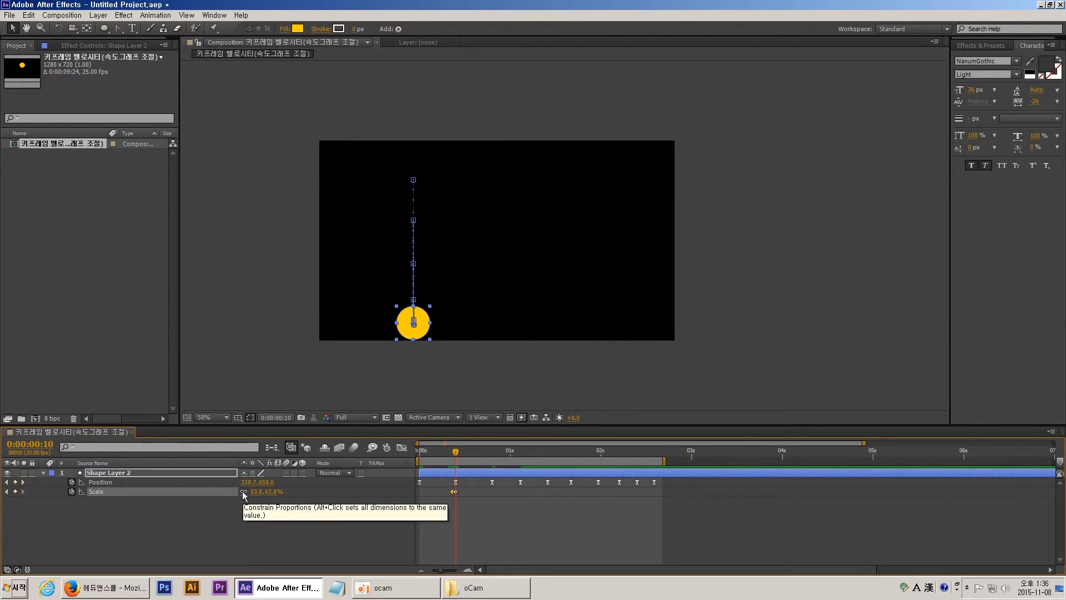
left_click(243, 492)
left_click_drag(269, 491, 264, 493)
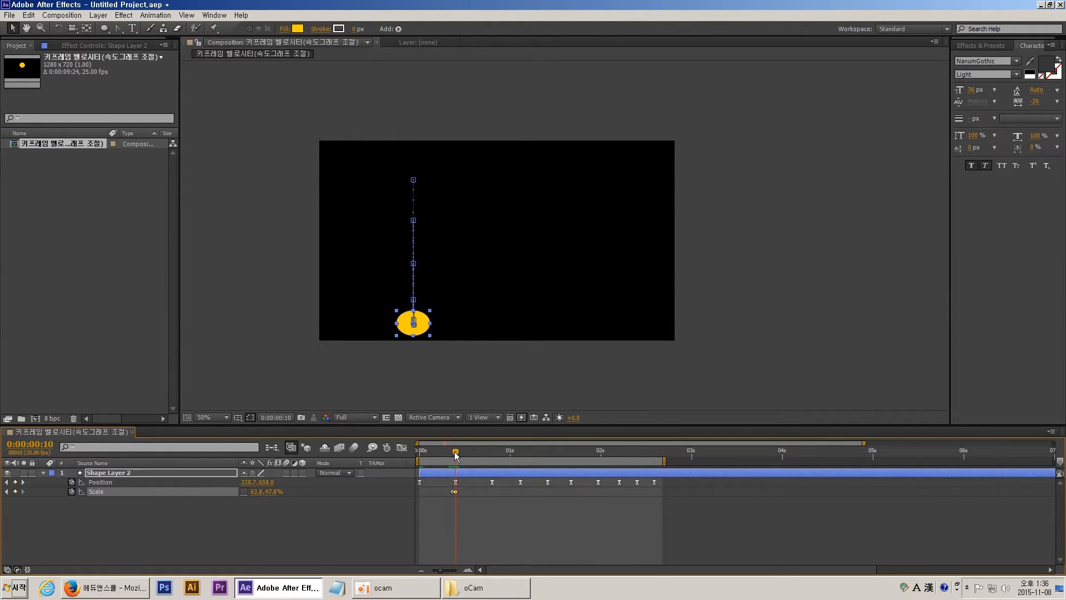
Stretch the ball to a vertical scale of 71.8% at 0:00:00:14, and move that keyframe to about 0:00:00:12.
left_click_drag(454, 453, 470, 453)
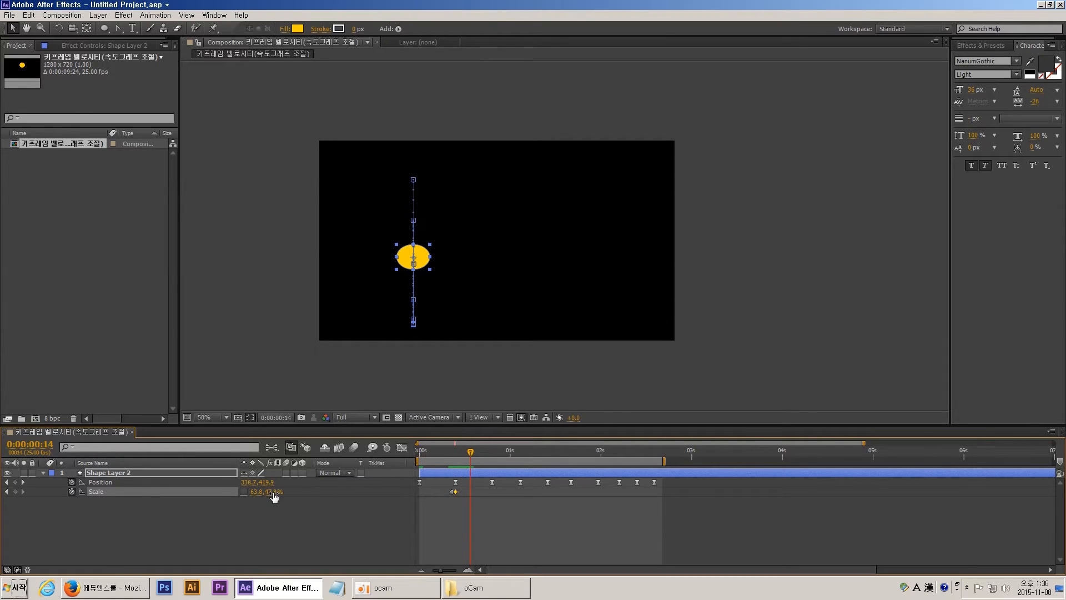
left_click(332, 511)
left_click_drag(272, 492, 287, 491)
left_click_drag(287, 491, 287, 491)
left_click_drag(471, 491, 464, 491)
Return the ball to a round shape at 0:00:00:15 by copying the horizontal scale of 63.8% into the vertical scale.
left_click(475, 454)
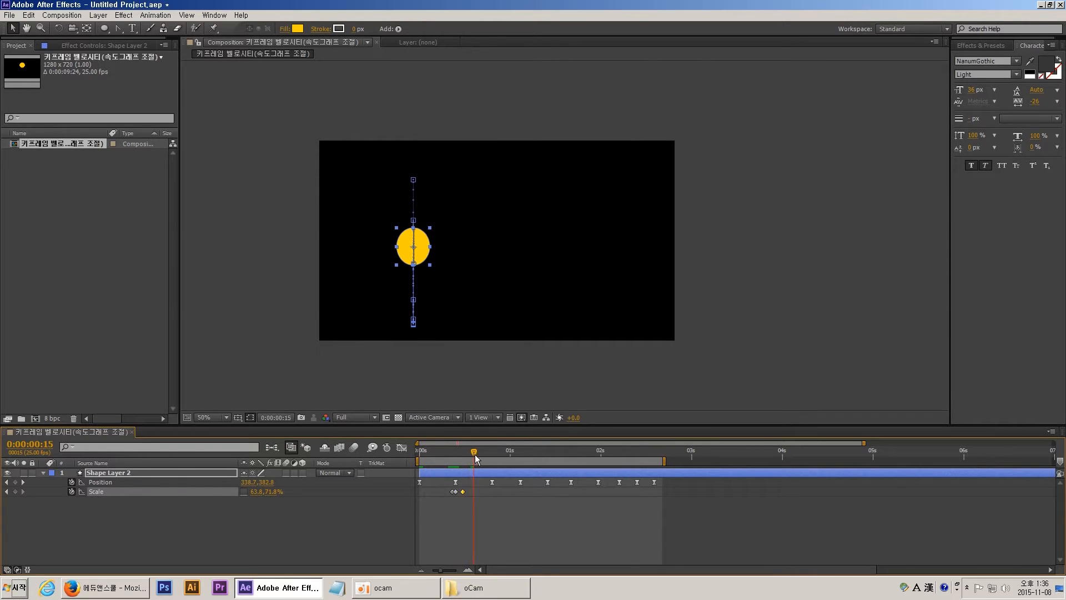
left_click(256, 492)
key("ctrl+c")
left_click(284, 493)
left_click(273, 491)
key("ctrl+v")
left_click(281, 533)
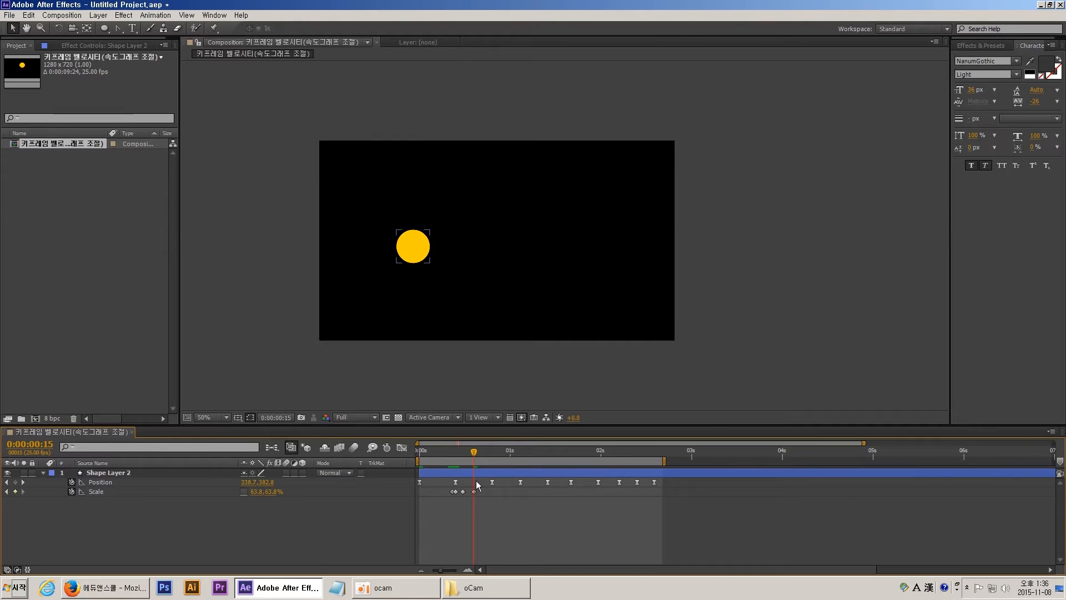
Strengthen the first-contact squash by reducing the vertical scale to 36.8% at 0:00:00:10.
mouse_move(475, 451)
left_mouse_down()
mouse_move(444, 455)
mouse_move(481, 456)
mouse_move(455, 453)
left_mouse_up()
left_click(280, 492)
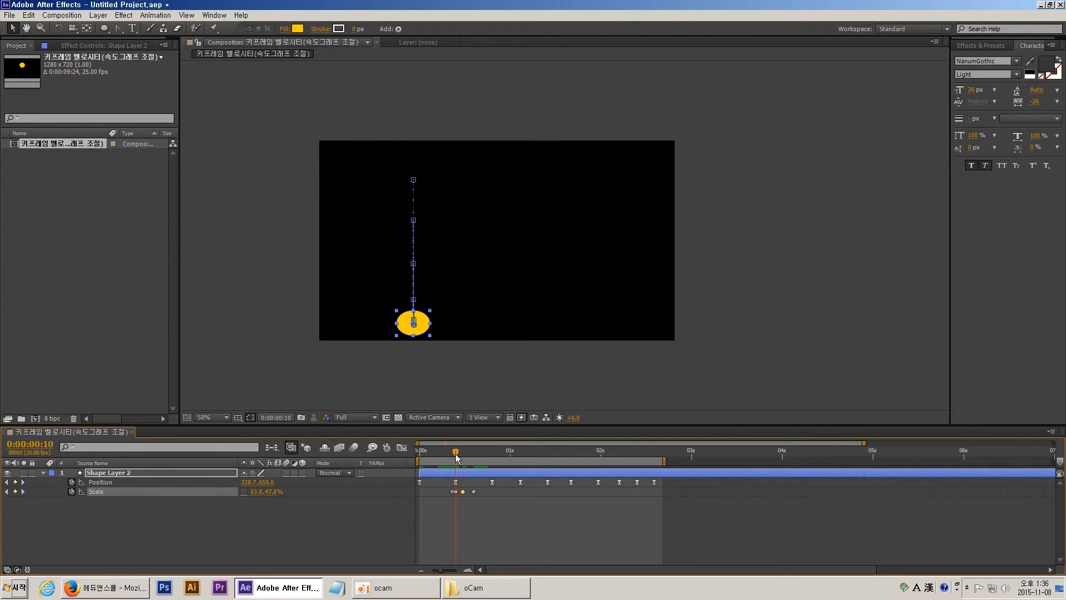
left_click_drag(273, 491, 266, 493)
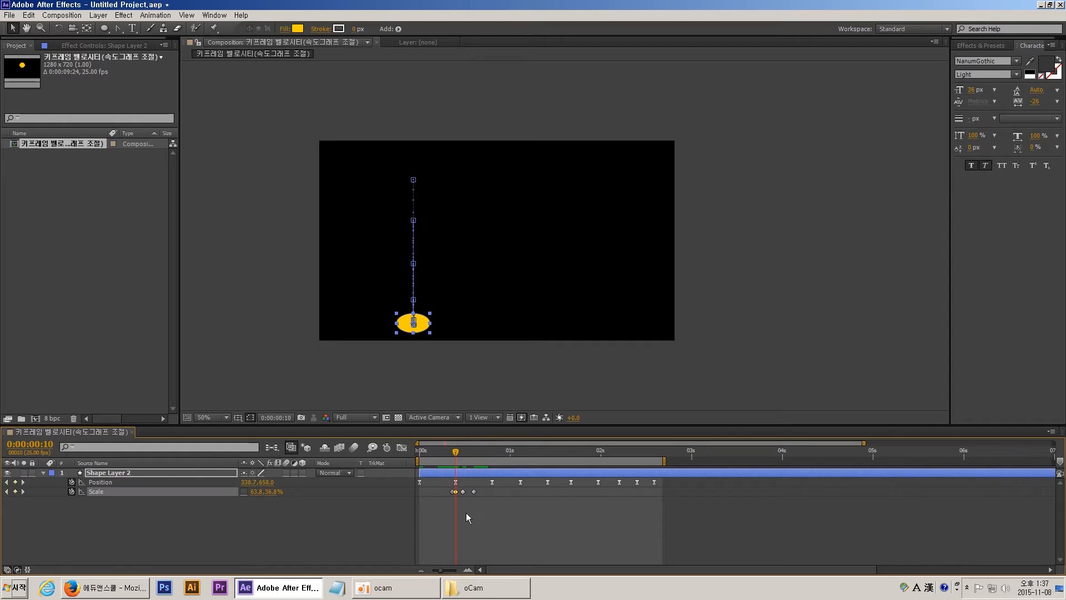
Copy the four Scale keyframes to the second ground contact and align the Position keyframe there with 0:00:01:03.
left_click(434, 492)
left_click_drag(435, 492, 483, 499)
left_click(491, 453)
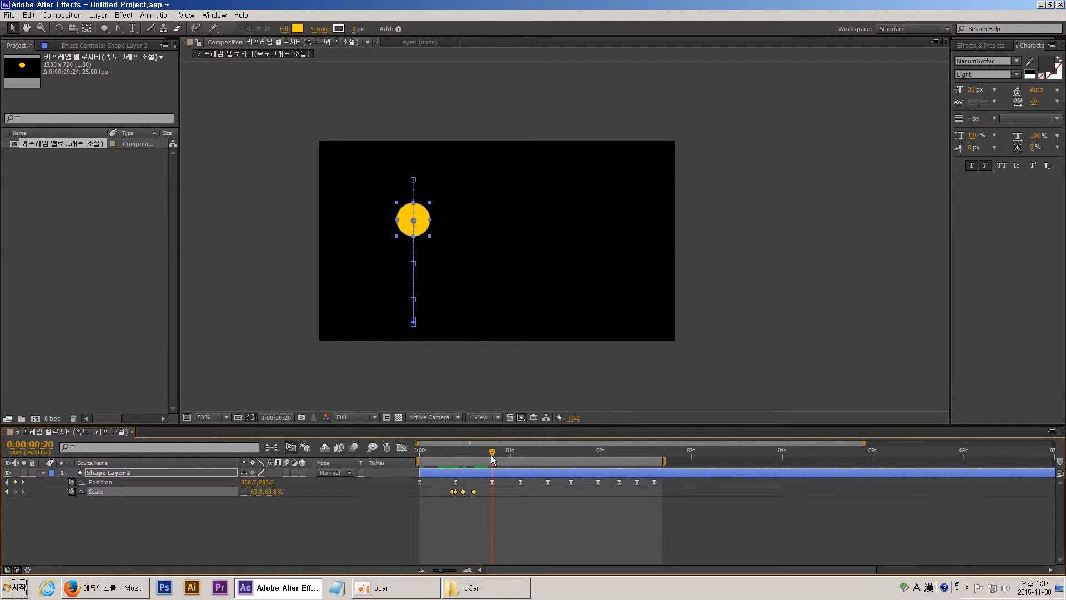
left_click_drag(507, 454, 520, 454)
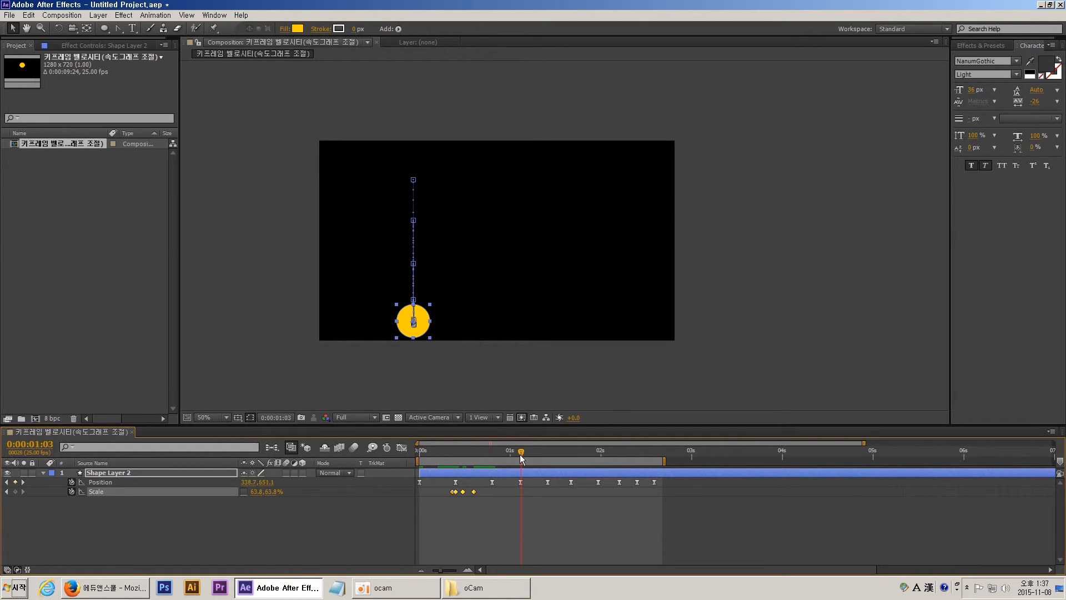
left_click_drag(524, 490, 522, 483)
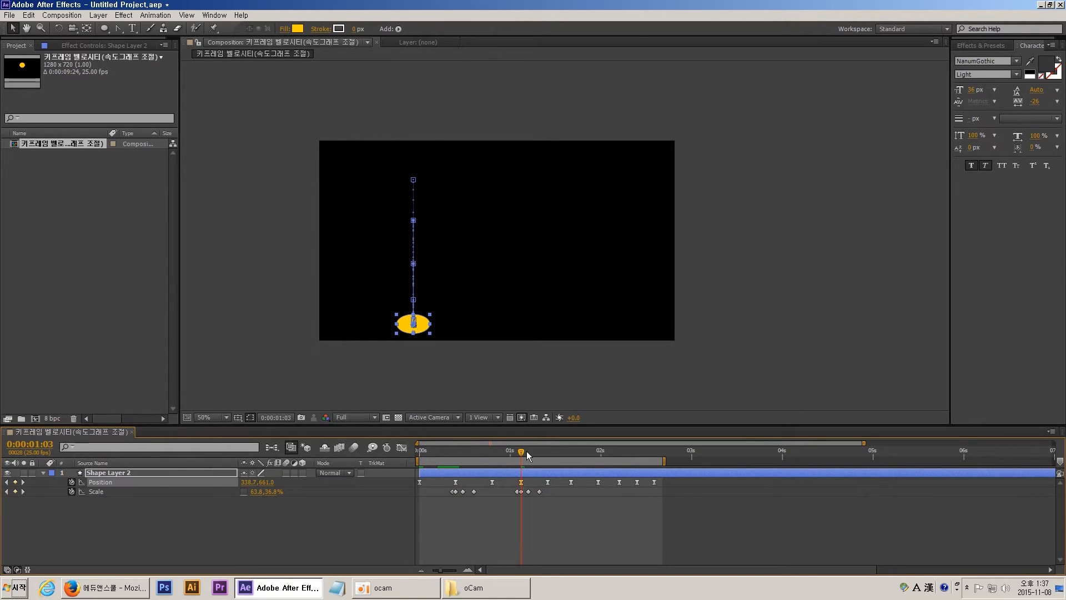
Move the last Scale keyframe of the second contact one frame earlier, to about 0:00:01:07.
left_click(529, 492)
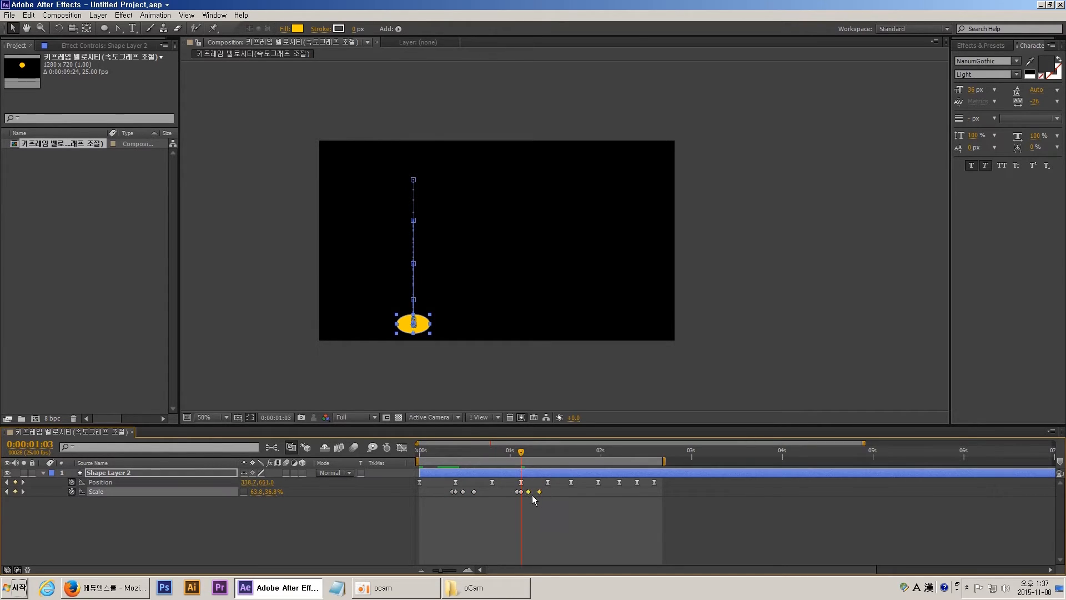
left_click(542, 494)
left_click_drag(539, 492, 535, 492)
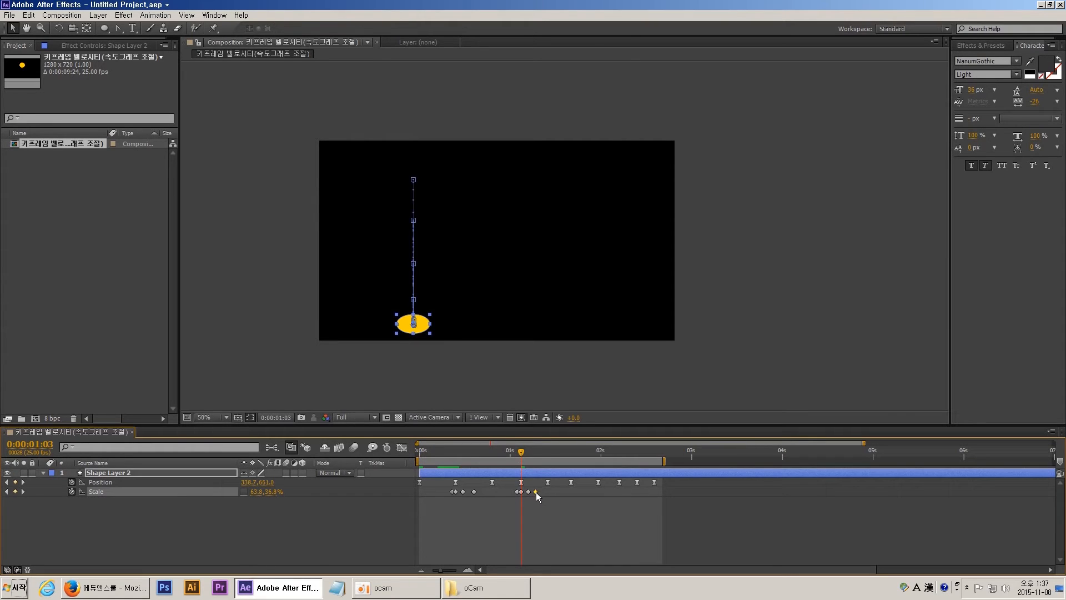
Copy the second contact's Scale keyframes to the contacts at 0:00:01:17 and 0:00:02:05, and preview the bounce.
left_click_drag(521, 447, 575, 493)
key("ctrl+c")
key("ctrl+v")
left_click_drag(571, 455, 628, 492)
key("ctrl+v")
left_click(630, 506)
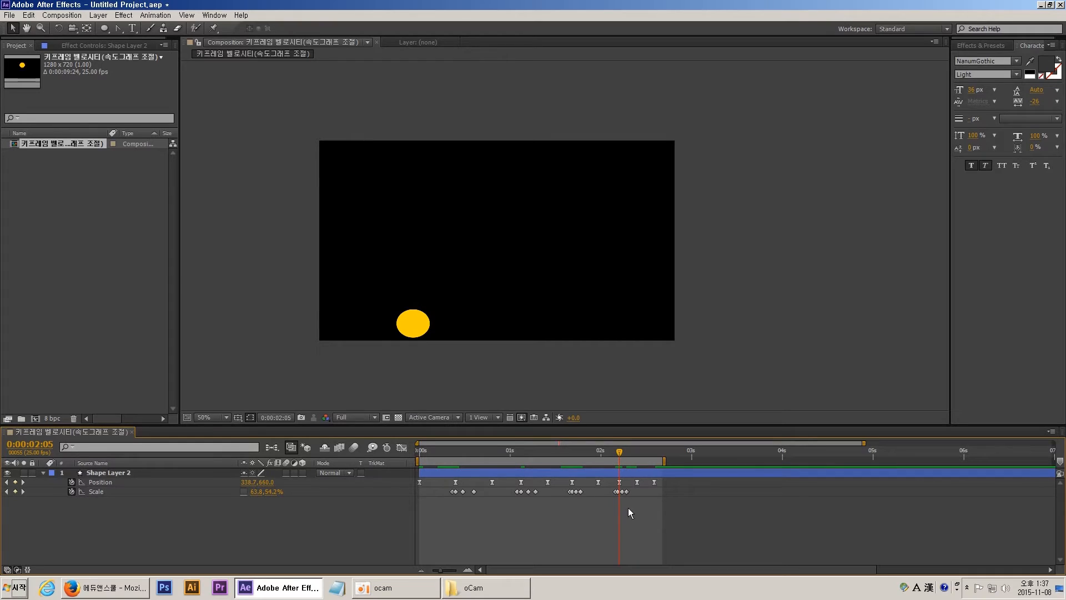
key("space")
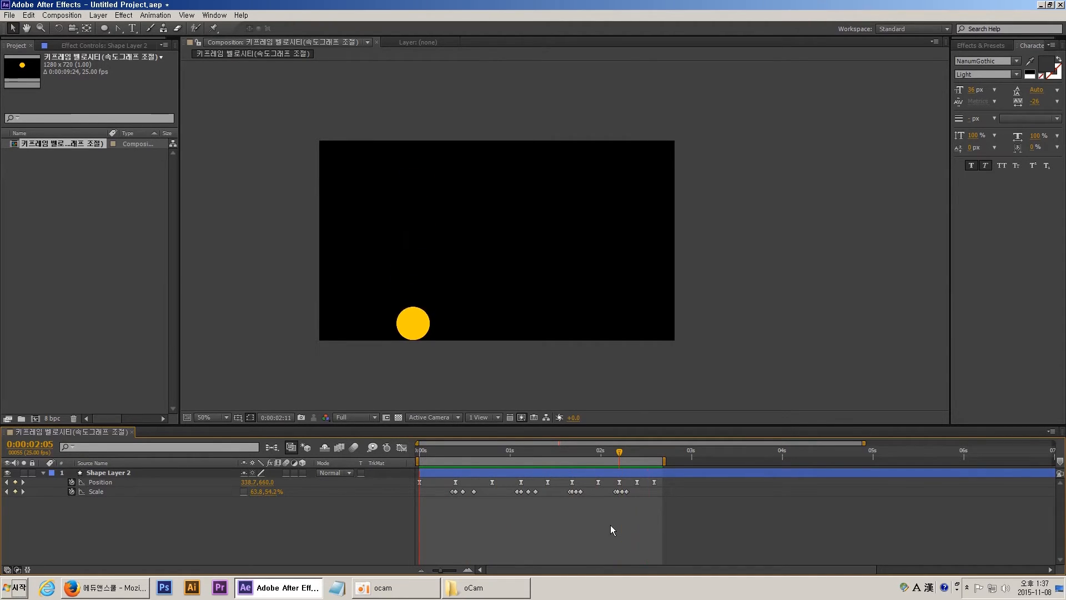
key("space")
Lower the squashed ball onto the floor at 0:00:00:10, 0:00:01:03 and 0:00:01:17, and preview the bounce.
left_click_drag(462, 453, 456, 455)
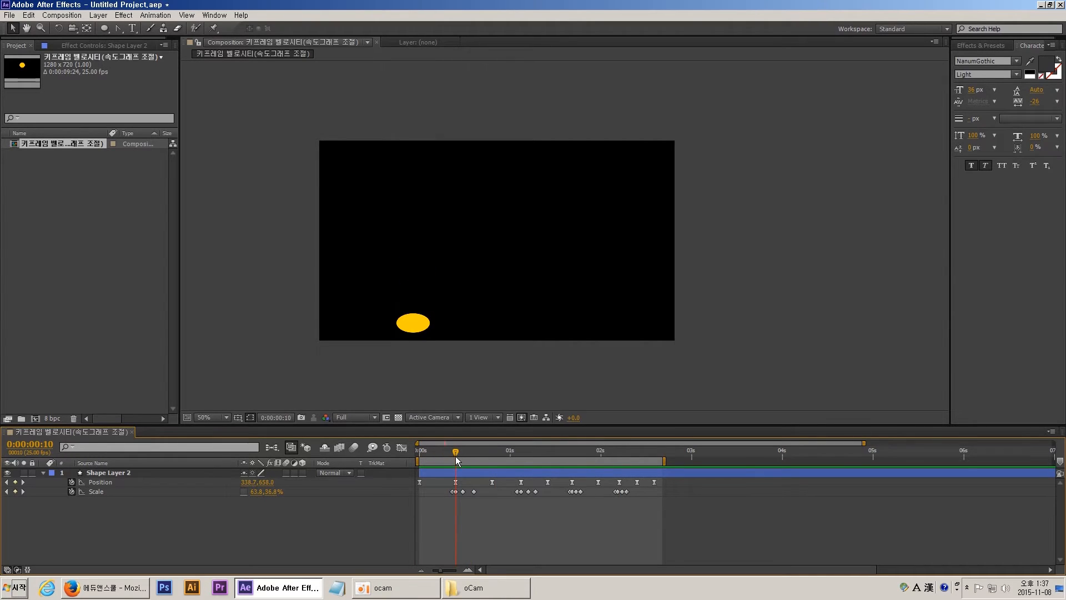
left_click(457, 471)
left_click_drag(425, 328, 425, 336)
left_click_drag(456, 451, 520, 450)
left_click_drag(424, 322, 425, 329)
left_click_drag(521, 450, 571, 456)
left_click_drag(423, 325, 423, 332)
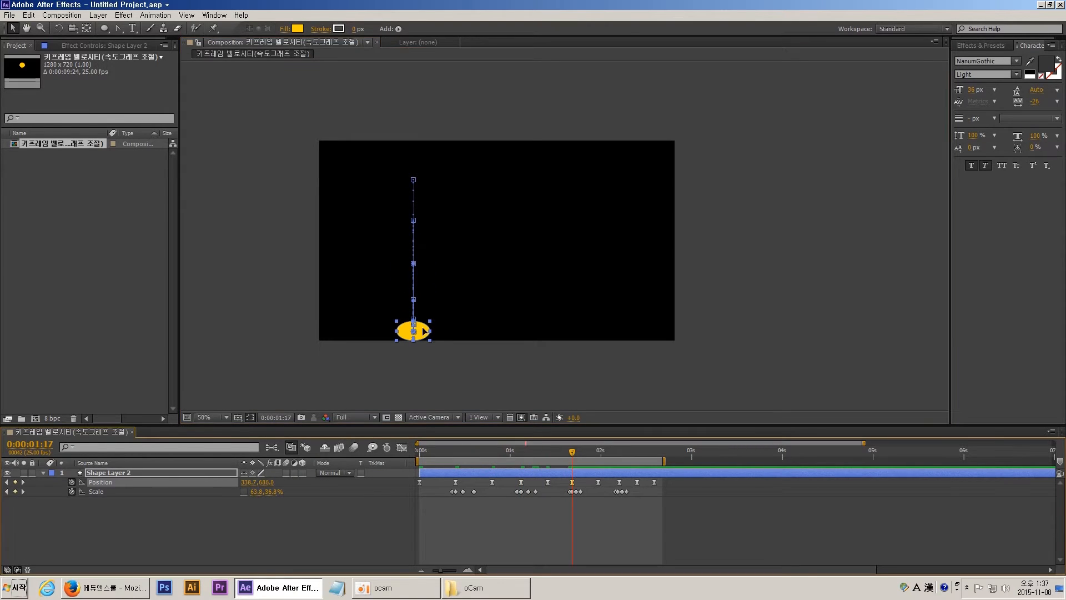
left_click(542, 542)
key("space")
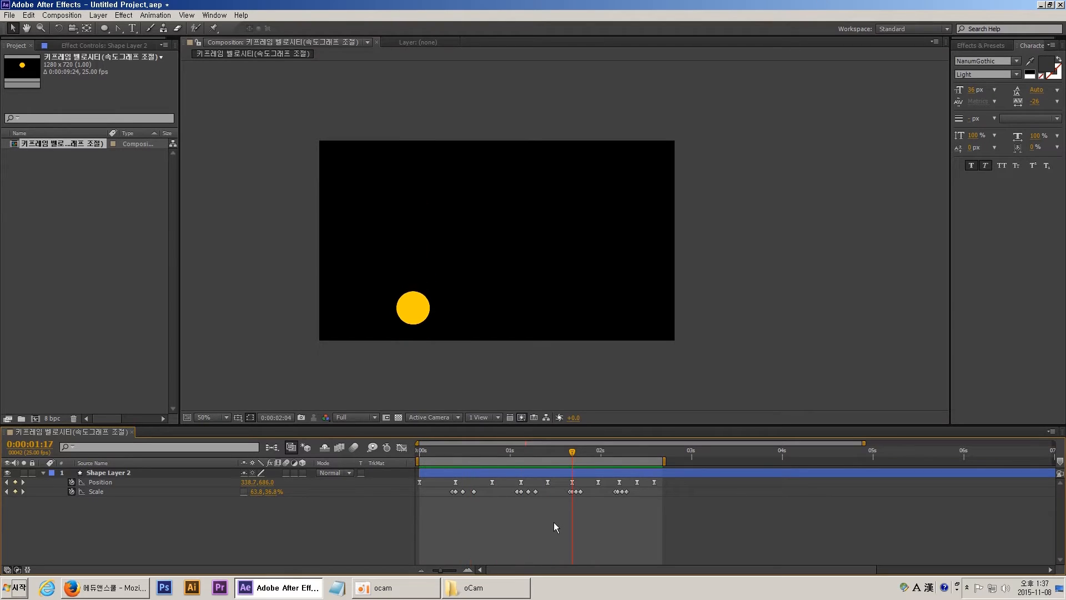
key("space")
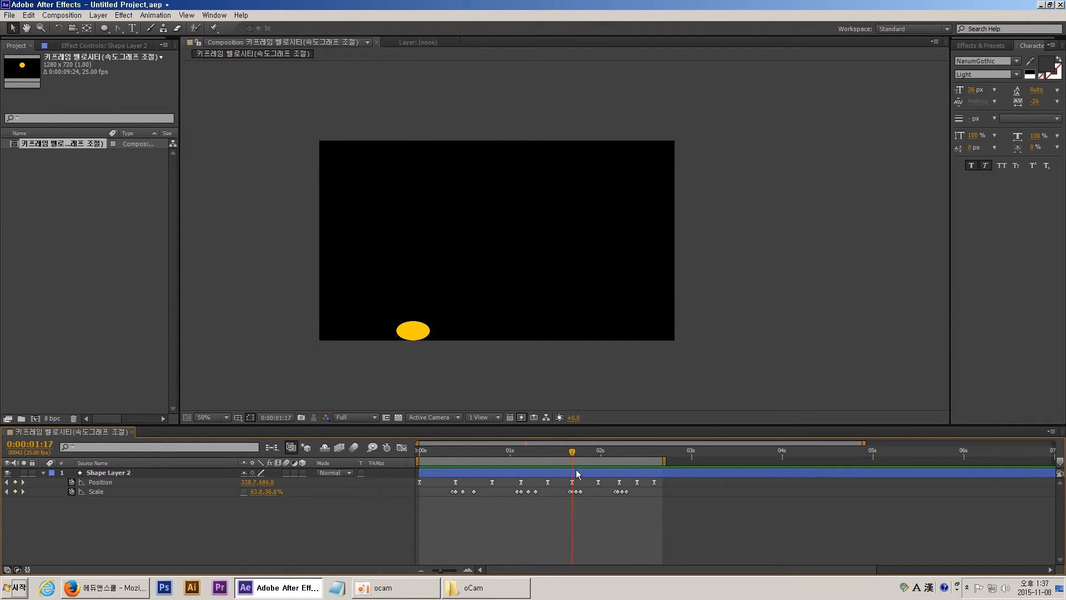
Weaken the vertical squash at 0:00:01:17 and raise the ball slightly to keep it on the floor.
left_click(573, 491)
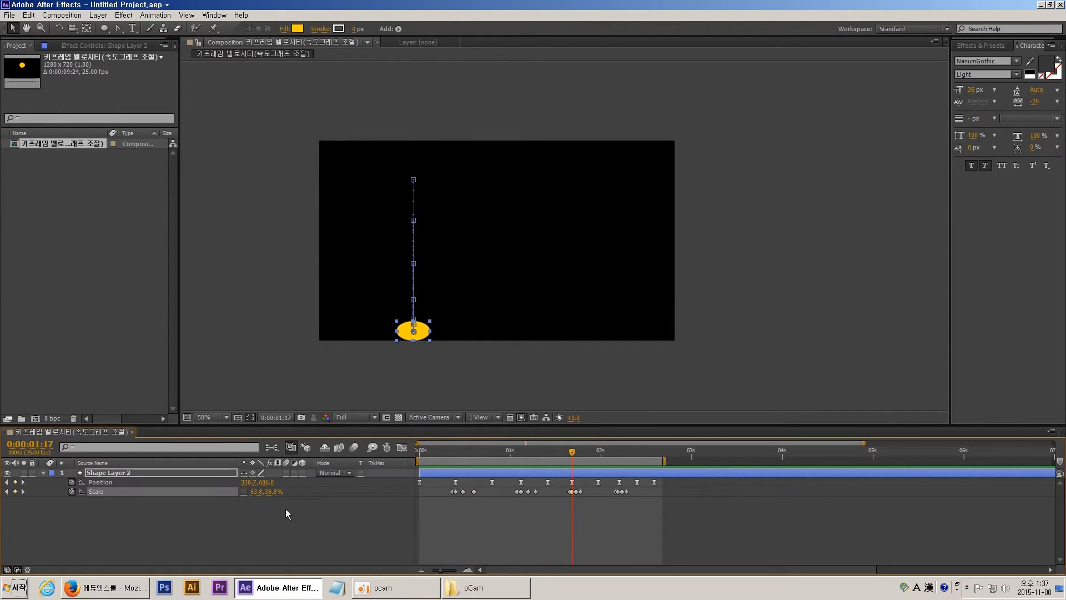
left_click_drag(272, 491, 281, 491)
left_click_drag(423, 334, 423, 329)
Set the vertical scale to 61.8% at 0:00:01:18, and undo a trial lowering of the ball at that frame.
left_click_drag(571, 454, 575, 456)
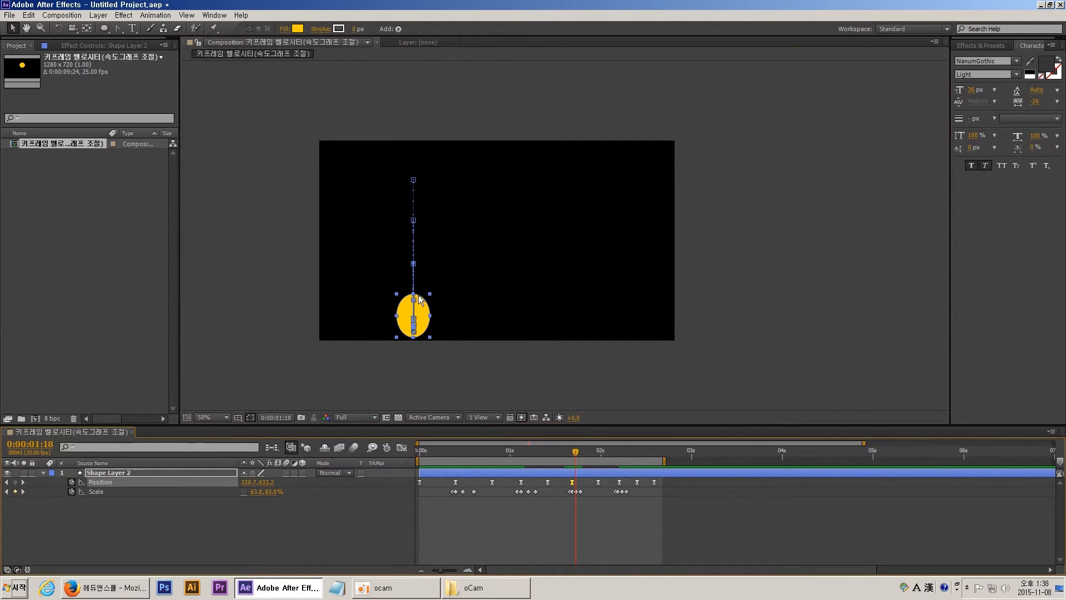
left_click_drag(271, 492, 260, 492)
left_click_drag(420, 324, 420, 335)
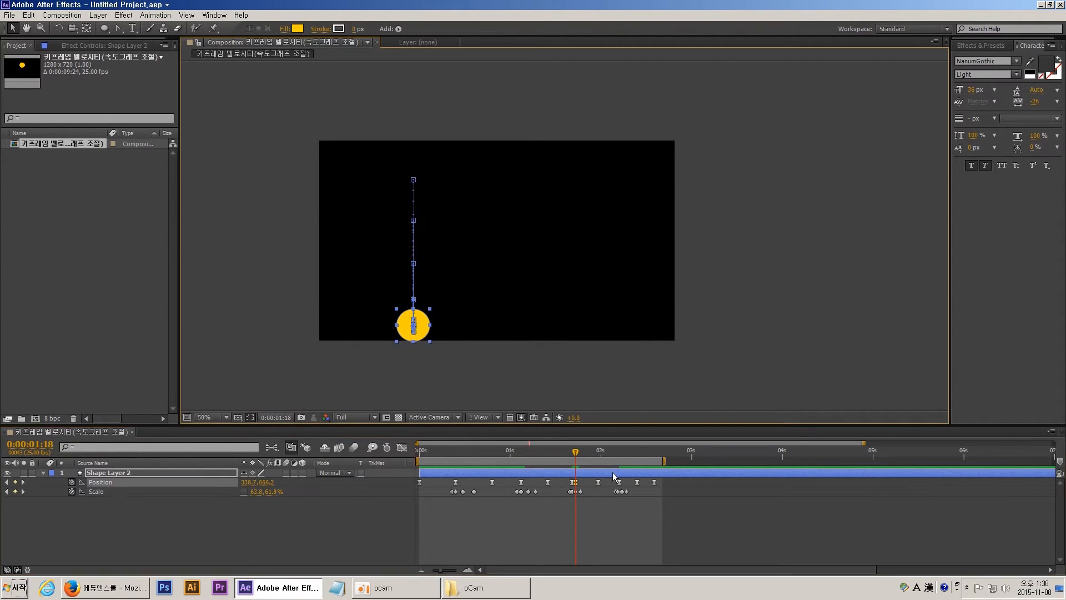
key("ctrl+z")
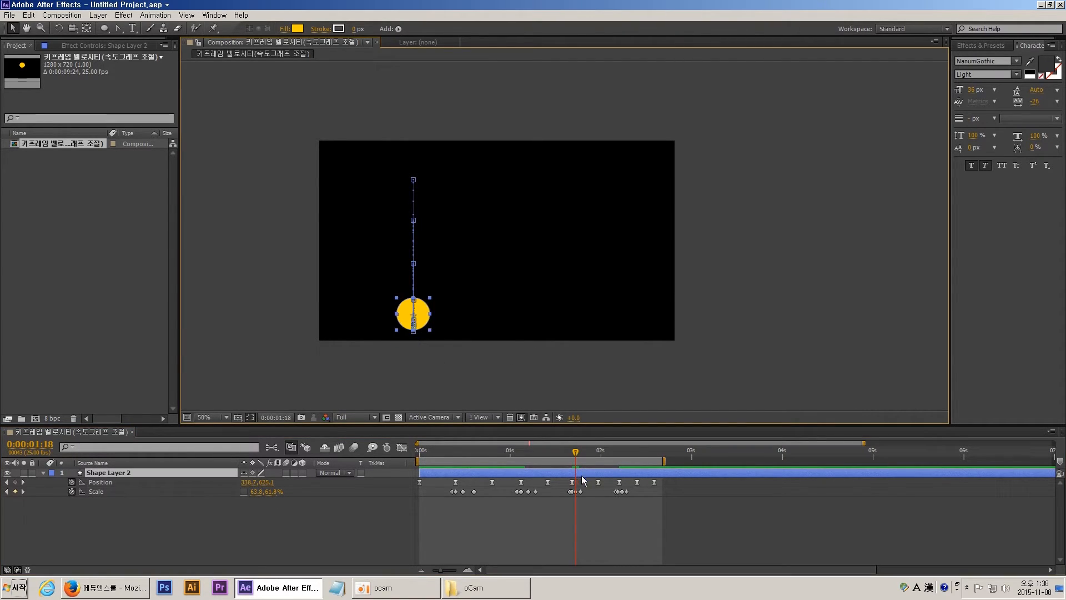
Replace the fourth contact's Scale keyframes around 0:00:02:05 with copies of the weakened third-contact ones.
left_click_drag(576, 456, 558, 497)
left_click_drag(634, 488, 618, 464)
left_click(627, 520)
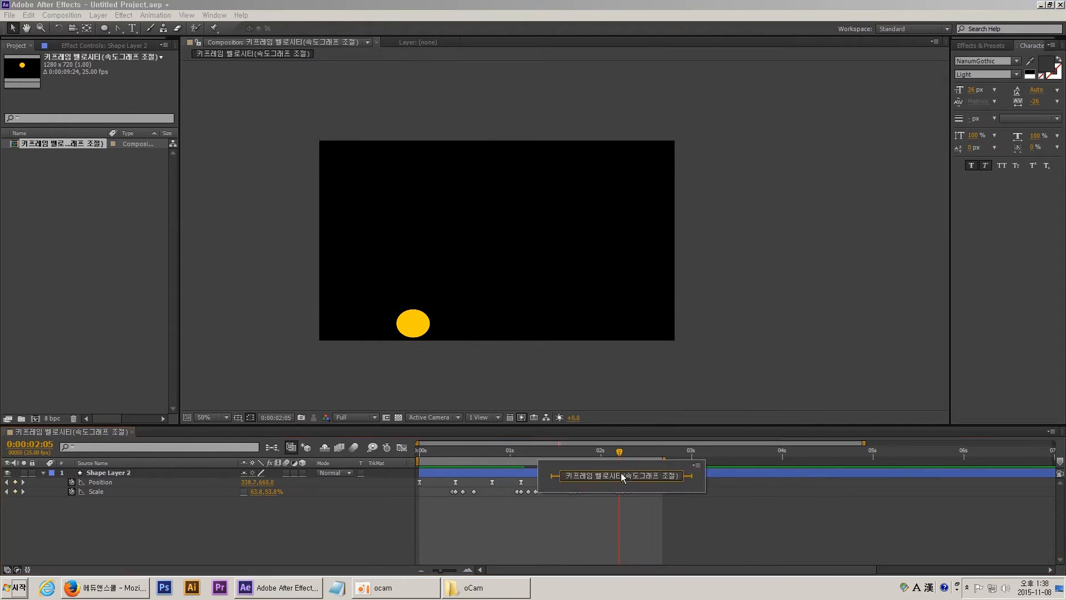
Lower the ball to a vertical position of 668.0 at 0:00:02:05 and preview the deformed bounce.
left_click(564, 472)
left_click_drag(427, 314, 424, 323)
left_click(522, 528)
key("space")
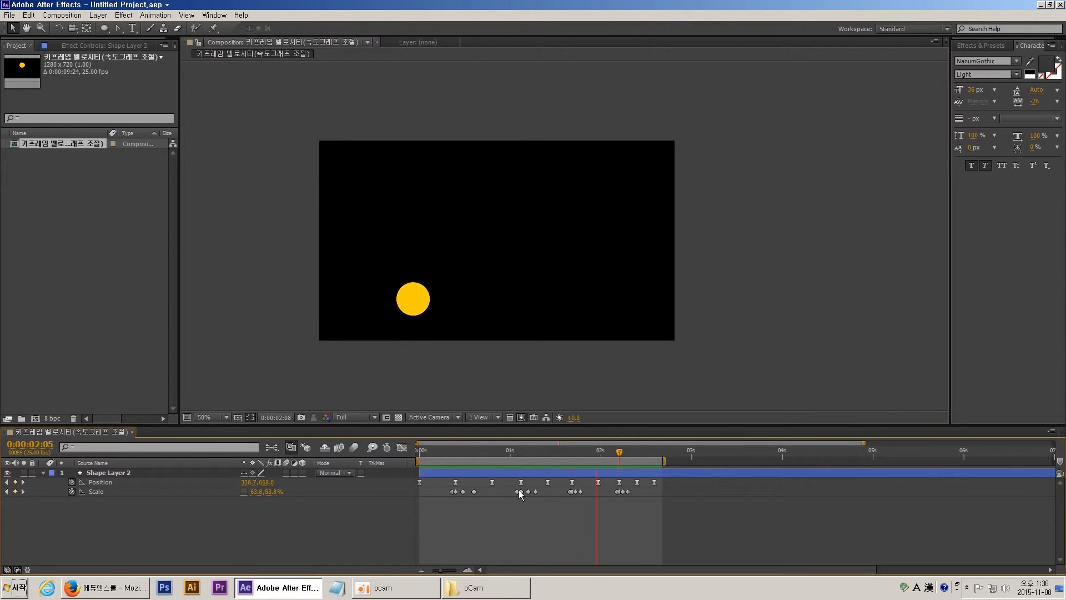
key("space")
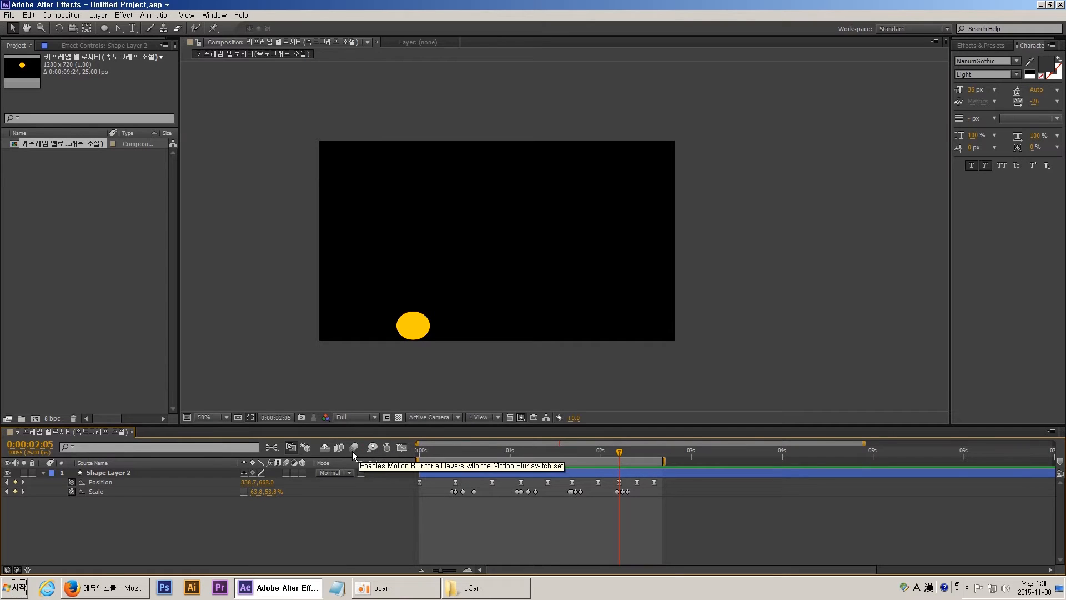
key("space")
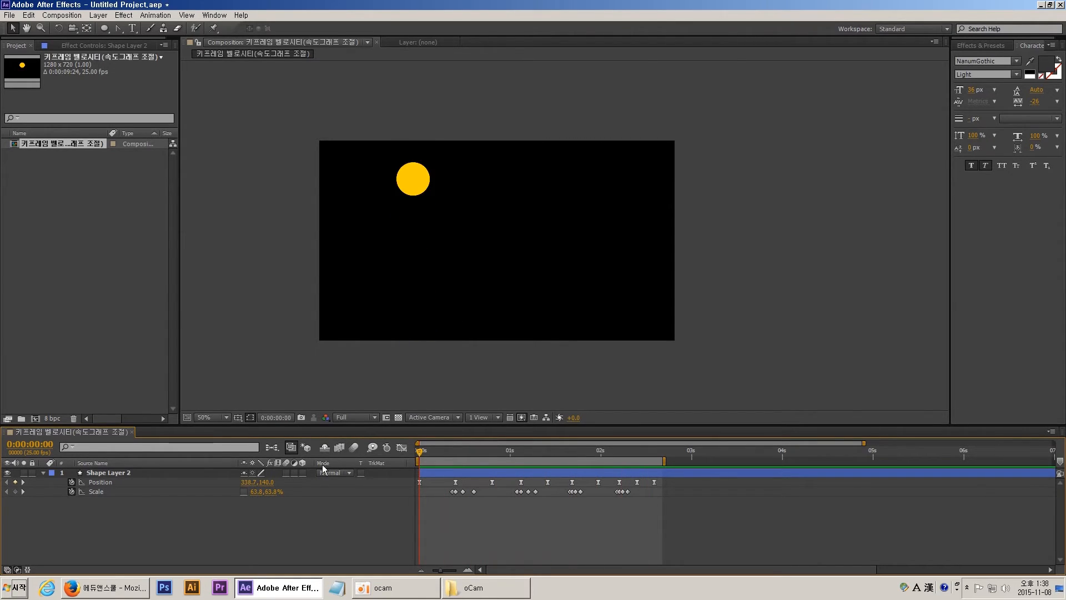
Enable motion blur for the composition and Shape Layer 2, and check the blurred ball between 0:00:00:08 and 0:00:00:10.
left_click(354, 447)
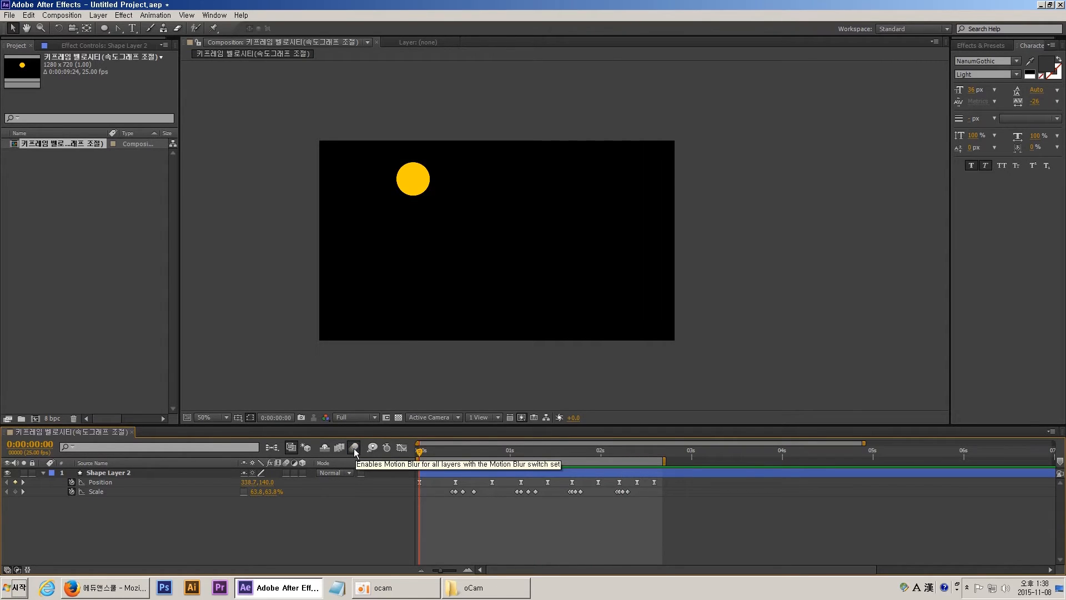
left_click(286, 473)
key("KP_0")
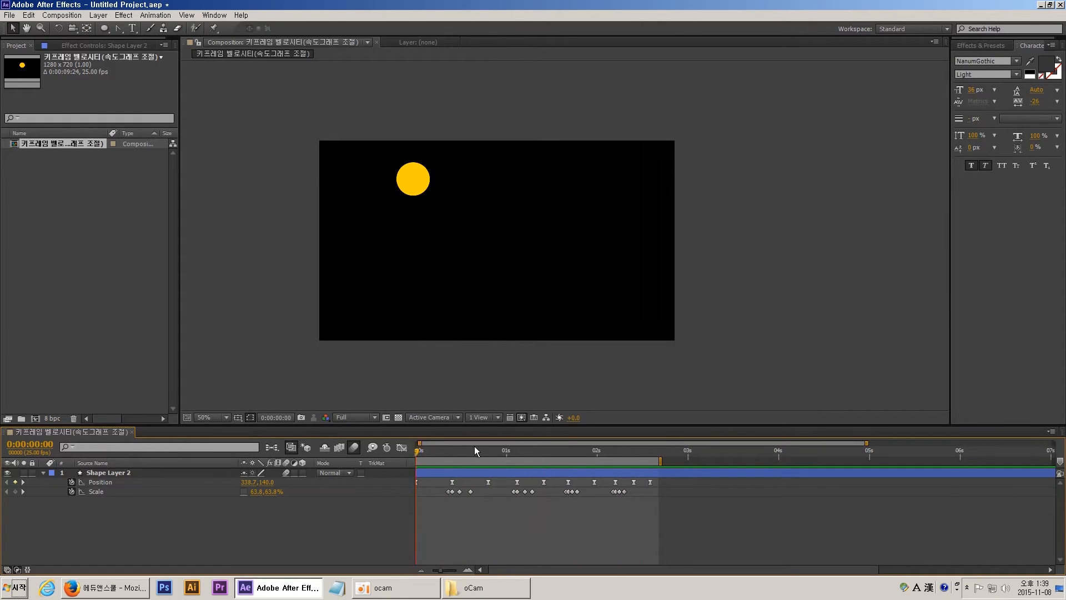
left_click_drag(463, 447, 452, 451)
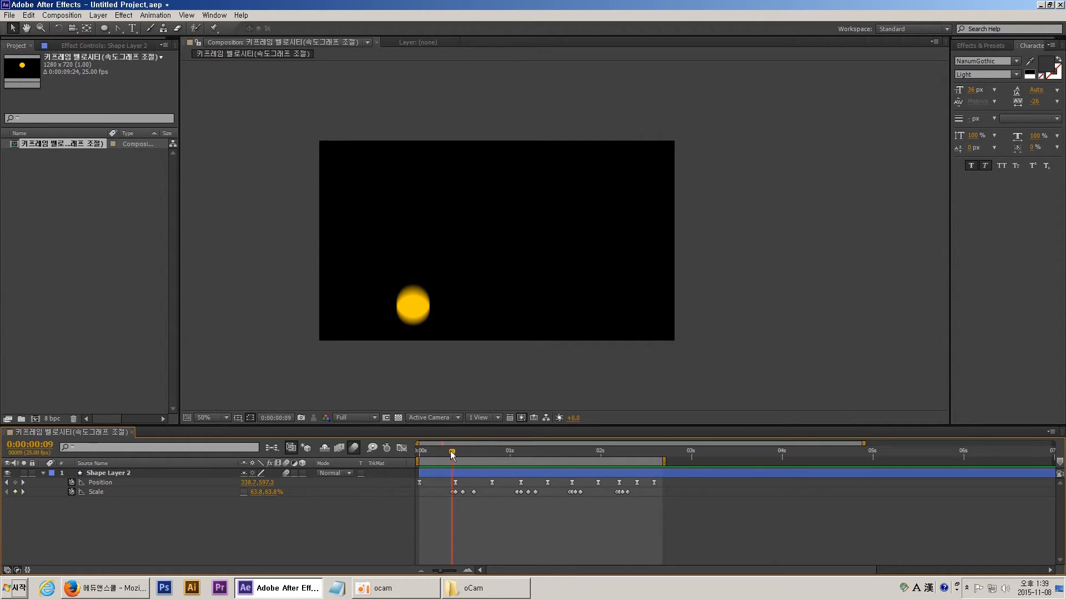
mouse_move(450, 450)
left_mouse_down()
mouse_move(464, 452)
mouse_move(434, 455)
mouse_move(454, 460)
mouse_move(435, 465)
mouse_move(455, 466)
left_mouse_up()
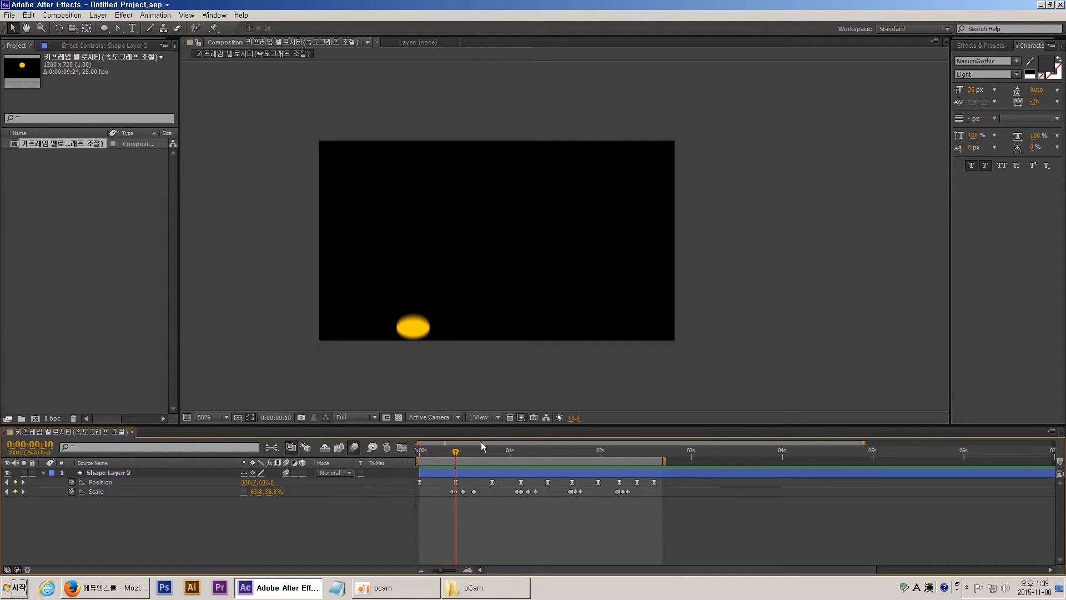
mouse_move(450, 451)
left_mouse_down()
mouse_move(492, 459)
mouse_move(457, 463)
left_mouse_up()
left_click_drag(454, 456, 448, 455)
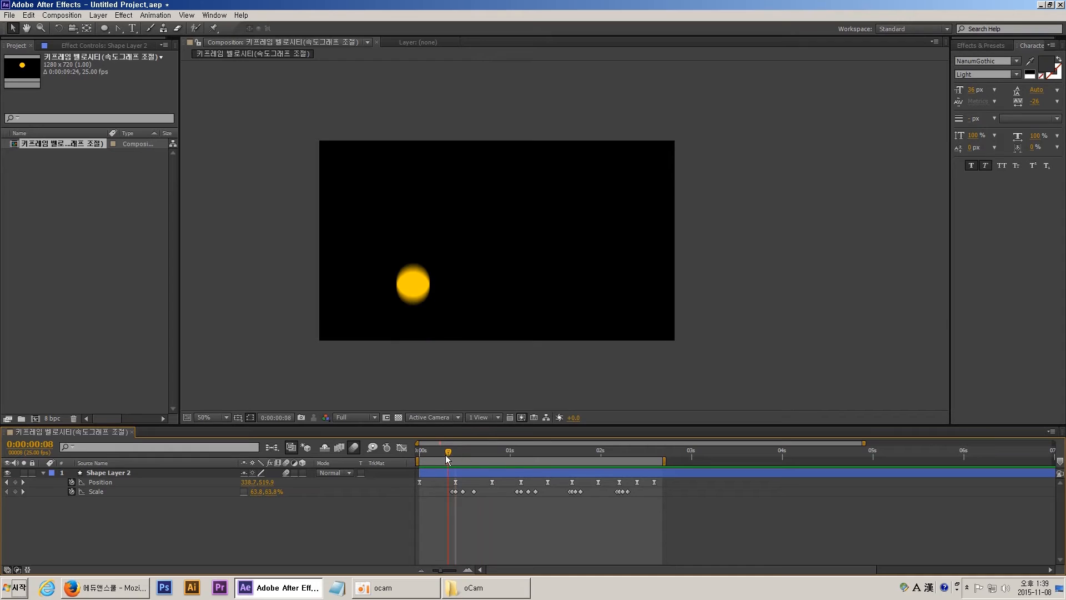
Duplicate Shape Layer 2 as a comparison copy and display the copy's Position property.
left_click(354, 446)
left_click(165, 471)
left_click(167, 473)
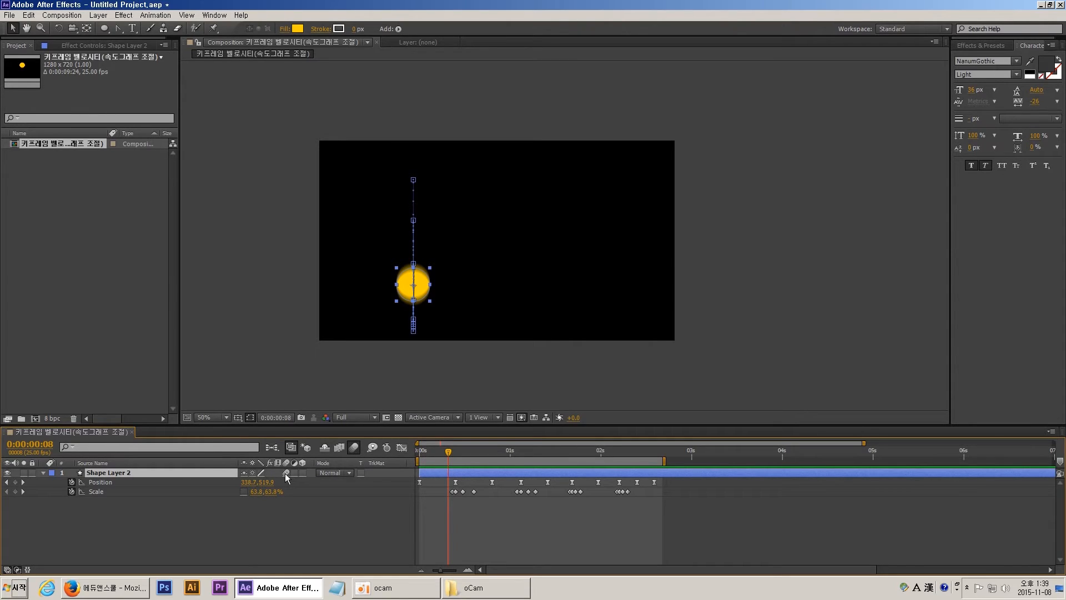
key("ctrl+d")
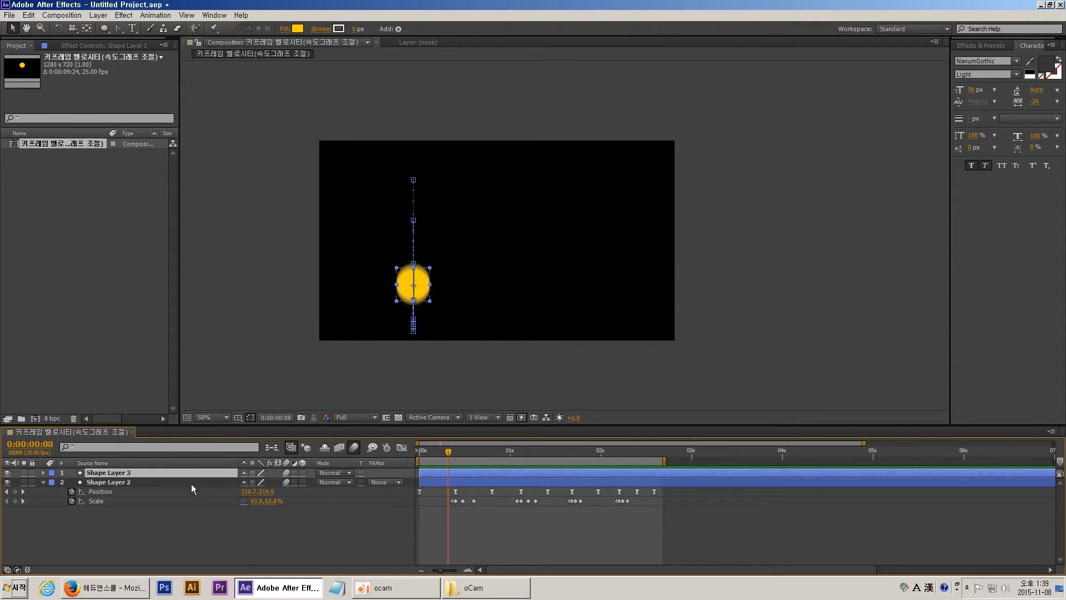
key("p")
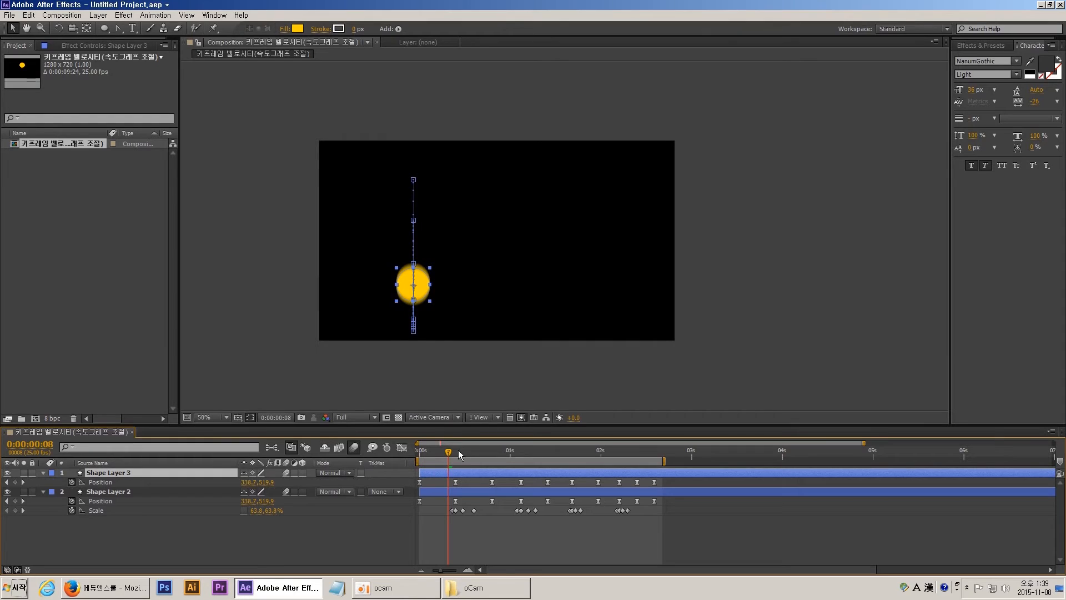
At 0:00:00:10, shift all of Shape Layer 3's Position keyframes horizontally to 658.7 and turn off that layer's motion blur.
left_click(458, 451)
left_click(130, 481)
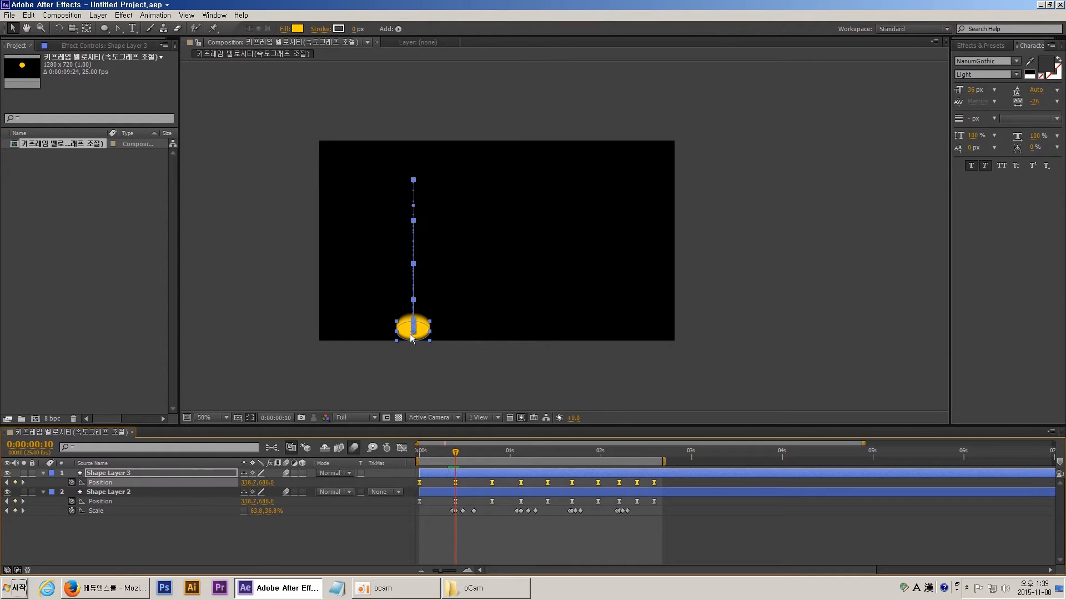
left_click_drag(413, 333, 502, 333)
left_click(286, 472)
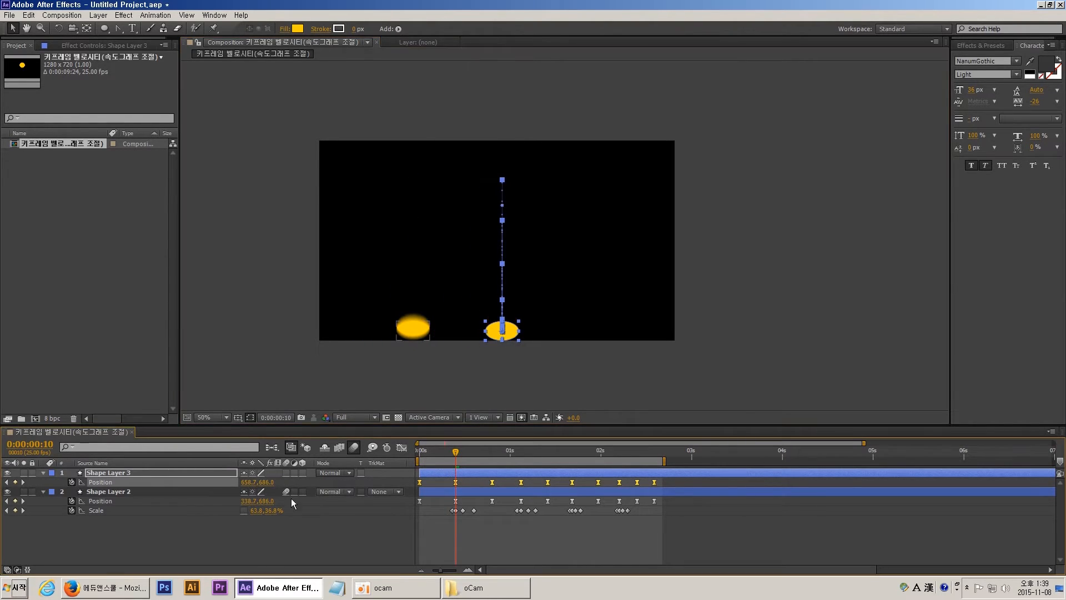
left_click(484, 527)
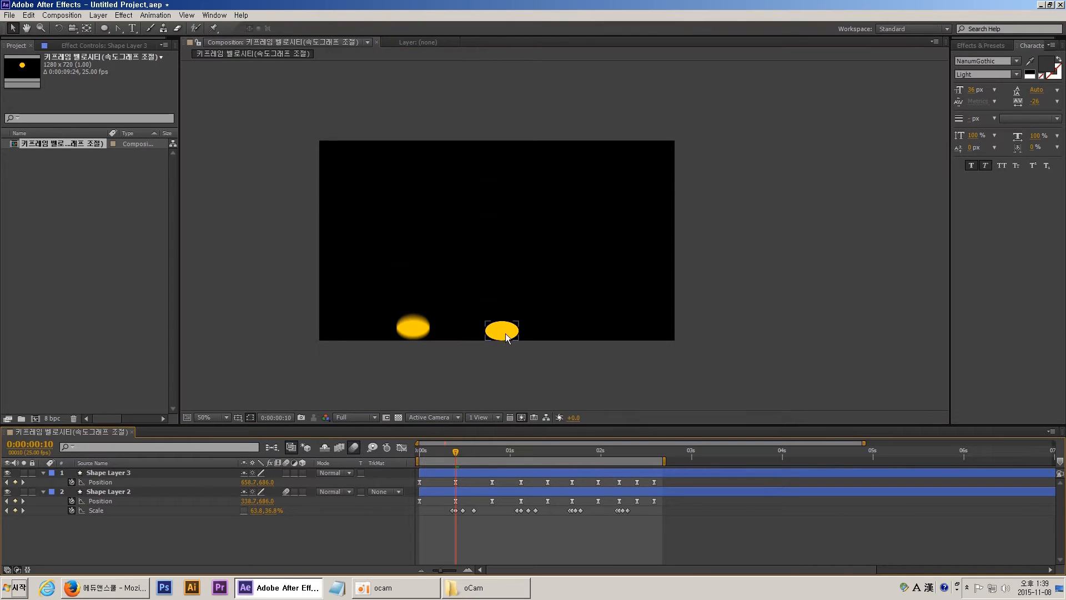
Compare the blurred and unblurred balls side by side at several frames between 0:00:00:03 and 0:00:01:01.
left_click(445, 451)
left_click_drag(444, 448, 480, 450)
left_click(413, 232)
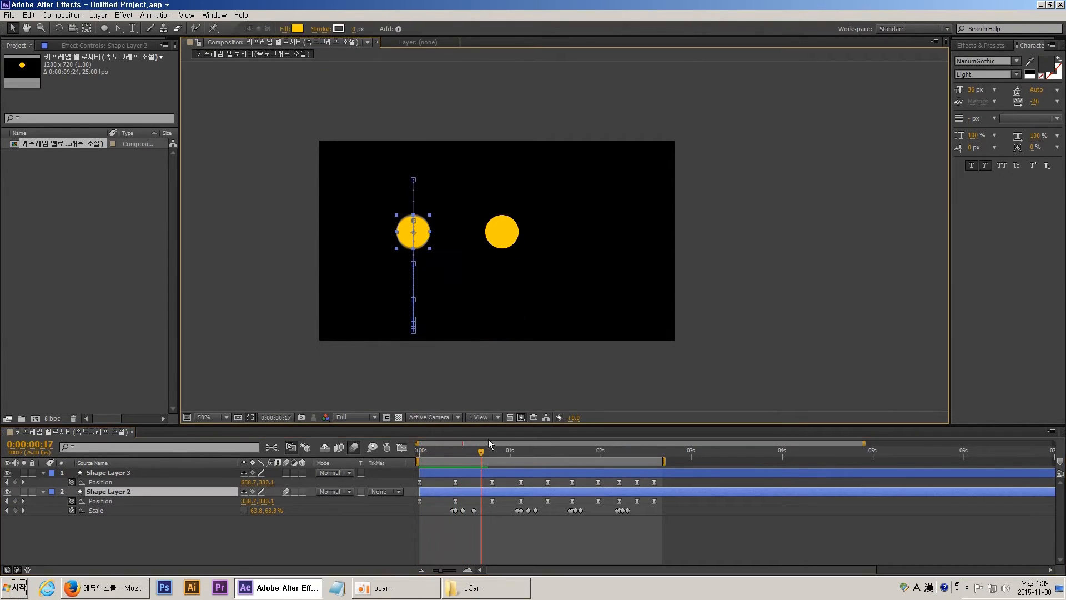
left_click(441, 451)
left_click(166, 473)
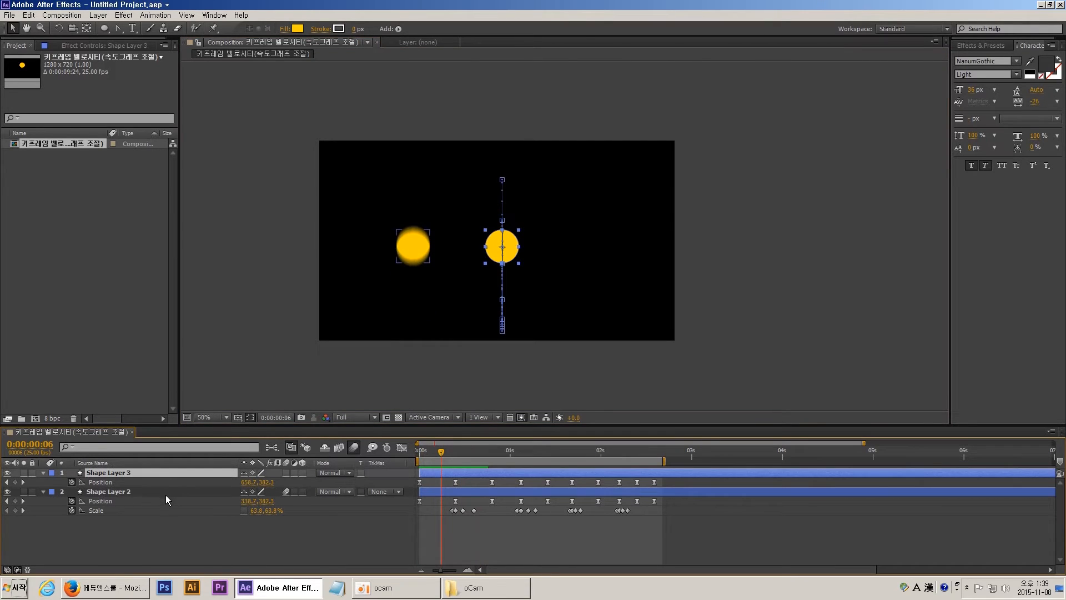
left_click(163, 492, "shift")
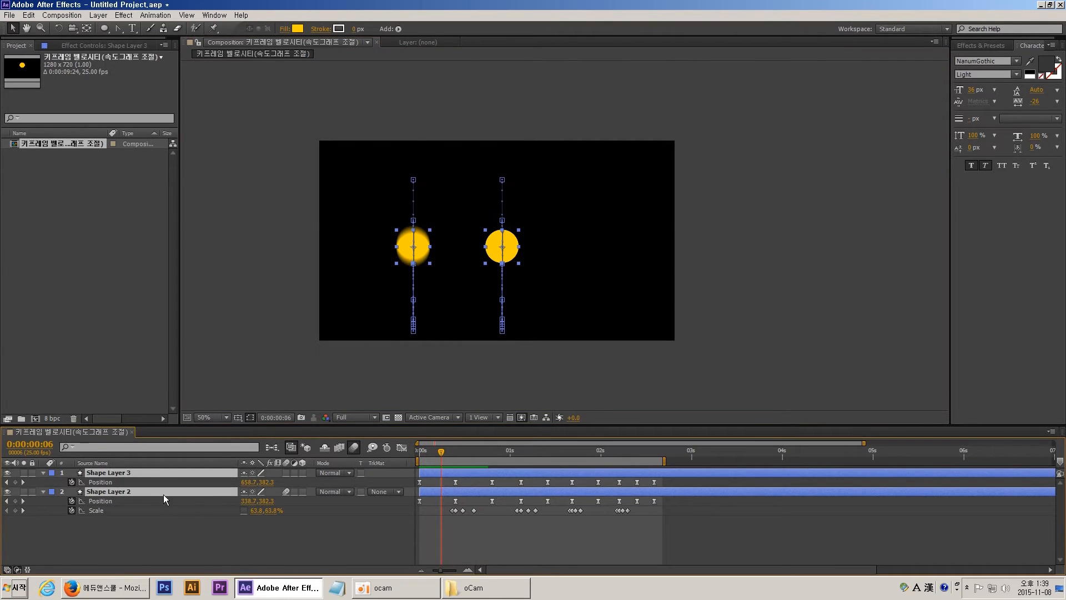
left_click(453, 534)
left_click(439, 491)
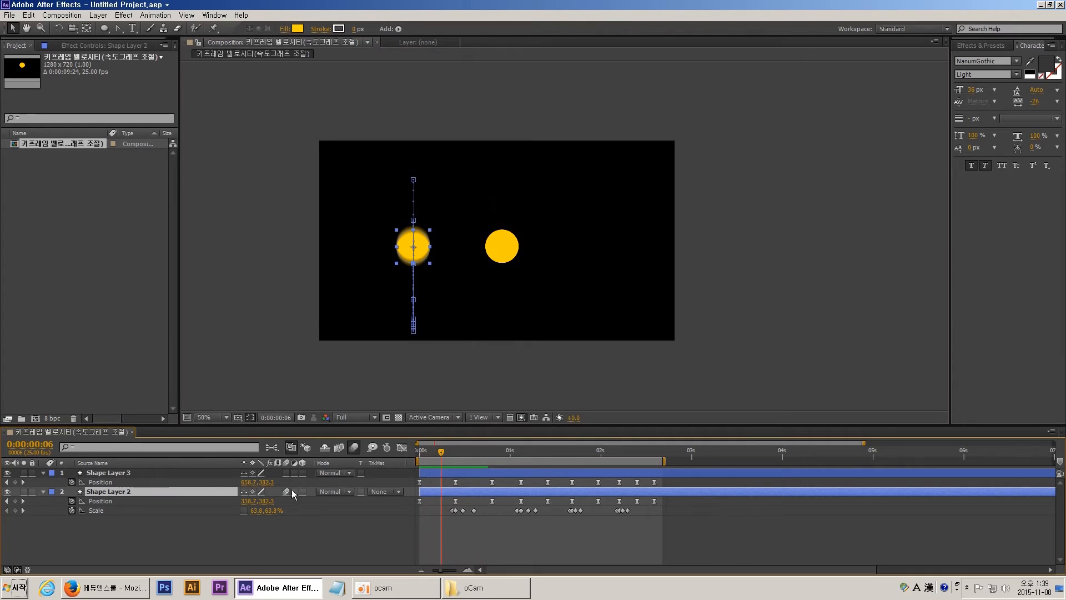
left_click(462, 534)
left_click(431, 452)
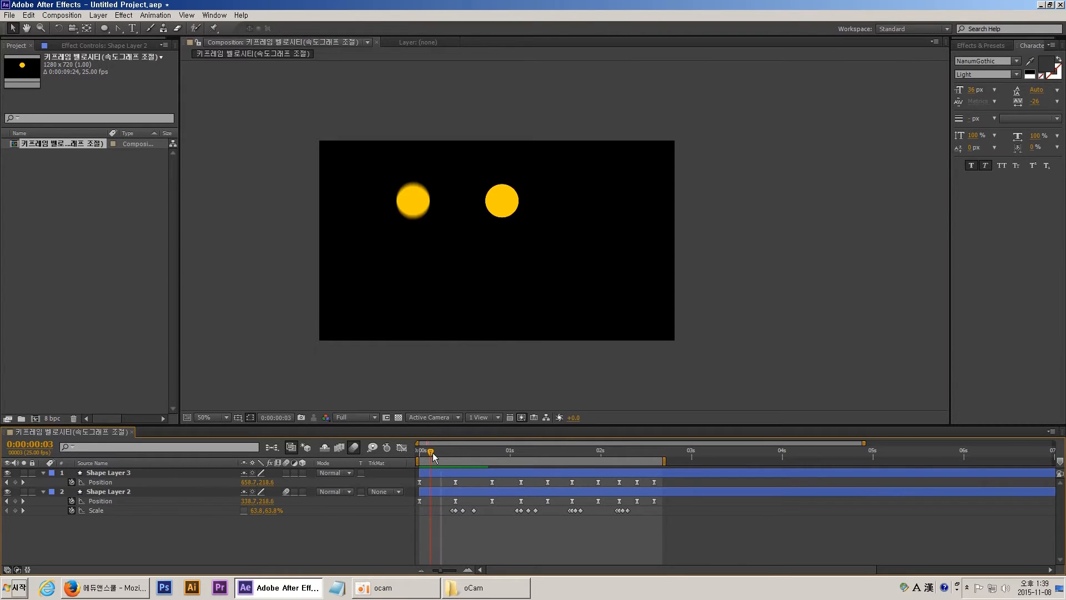
left_click_drag(432, 452, 518, 454)
left_click(183, 488)
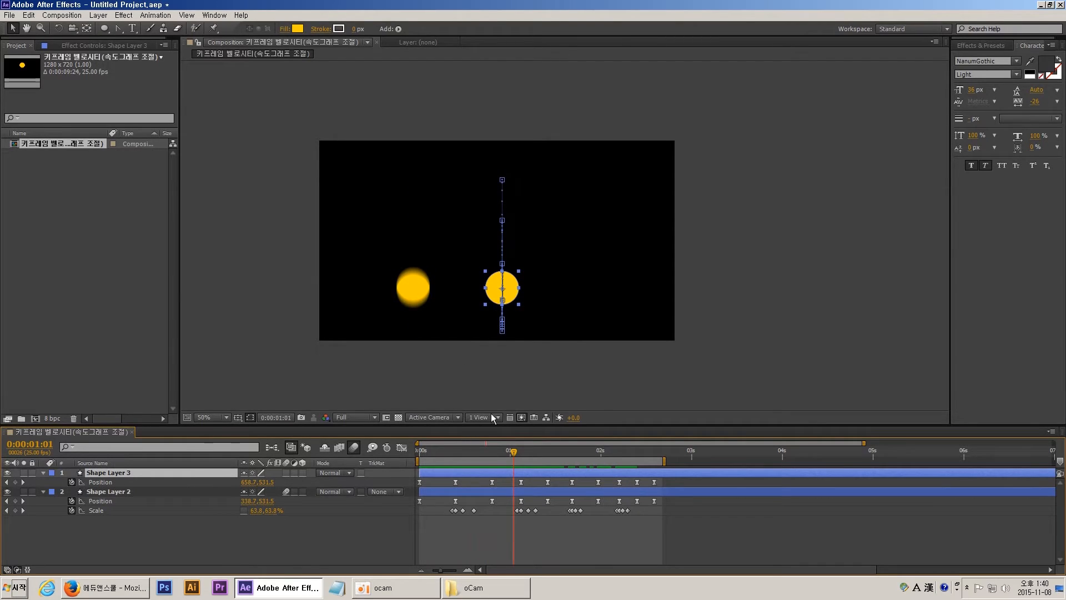
left_click(455, 450)
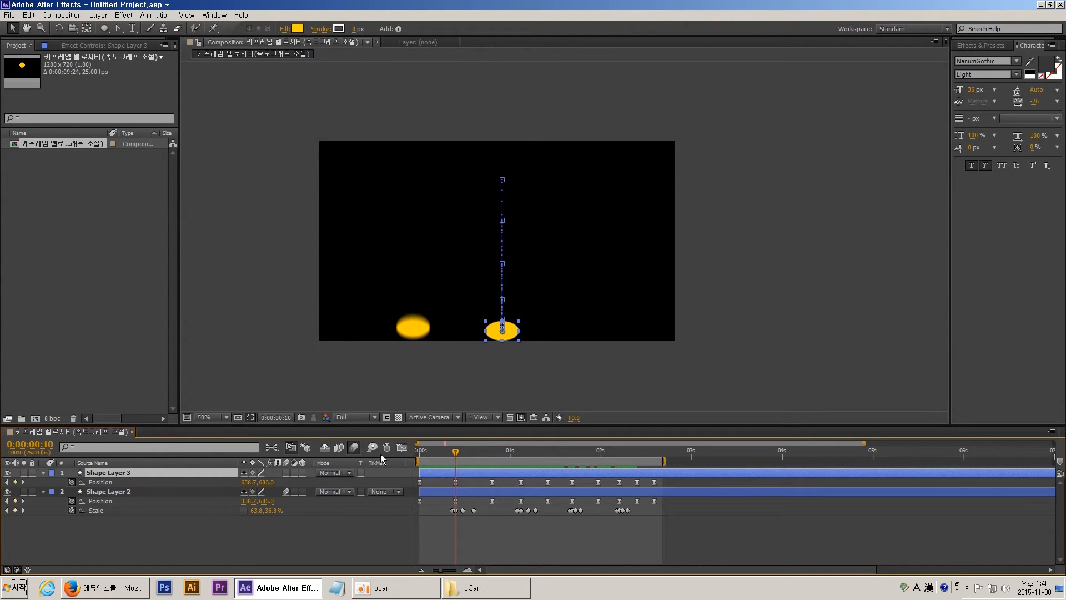
Delete the unblurred comparison copy, Shape Layer 3, and preview the motion-blurred bounce from the start.
key("Delete")
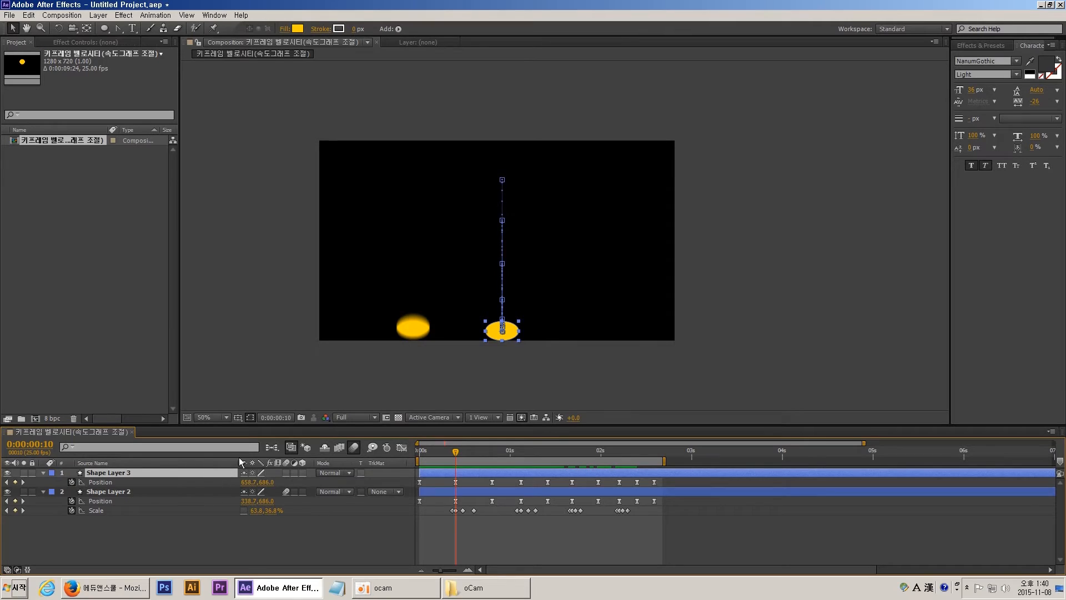
key("Home")
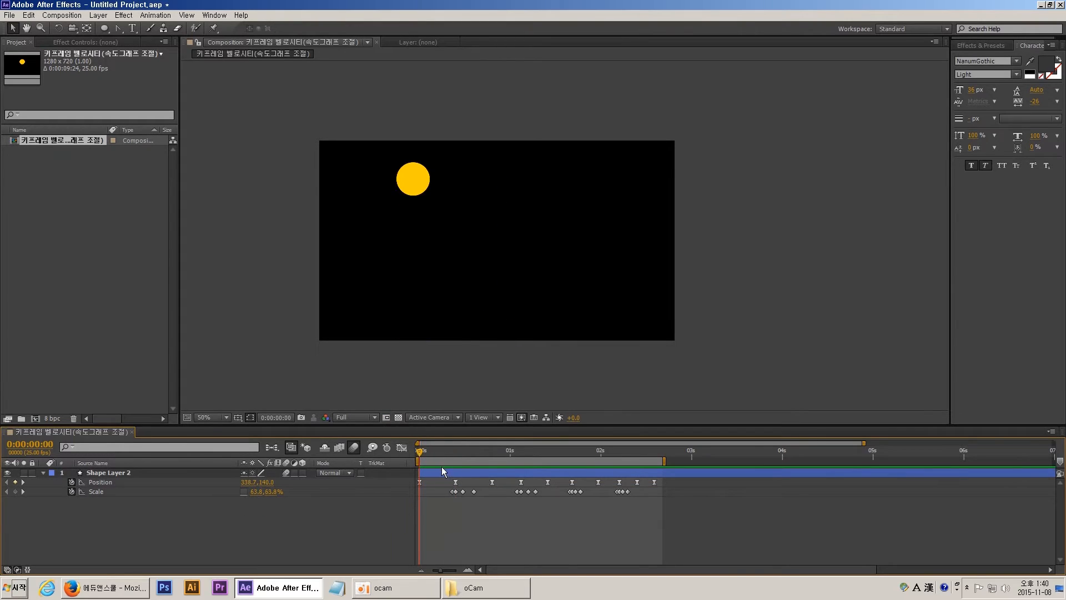
key("space")
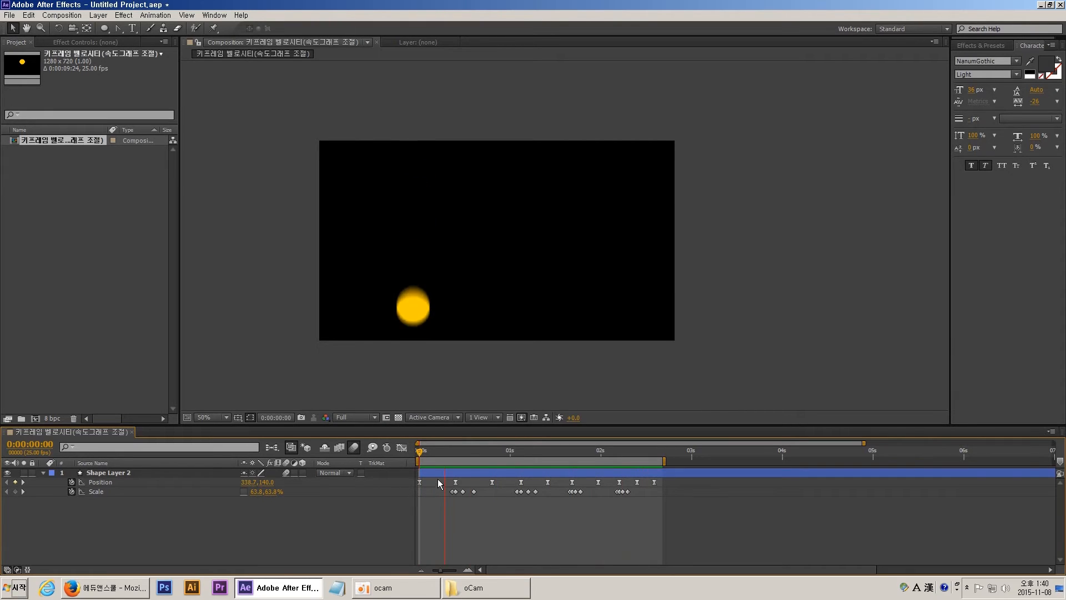
Extend the end of the work area past 3 seconds and check the bounce up to the last keyframe.
left_click_drag(666, 460, 726, 461)
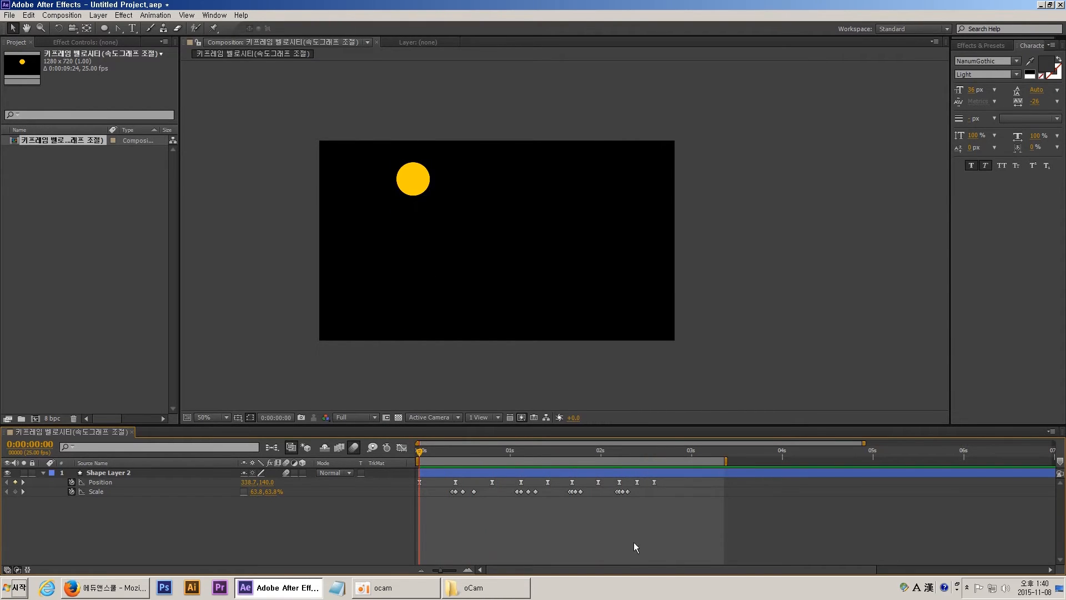
left_click_drag(420, 447, 671, 452)
left_click(455, 448)
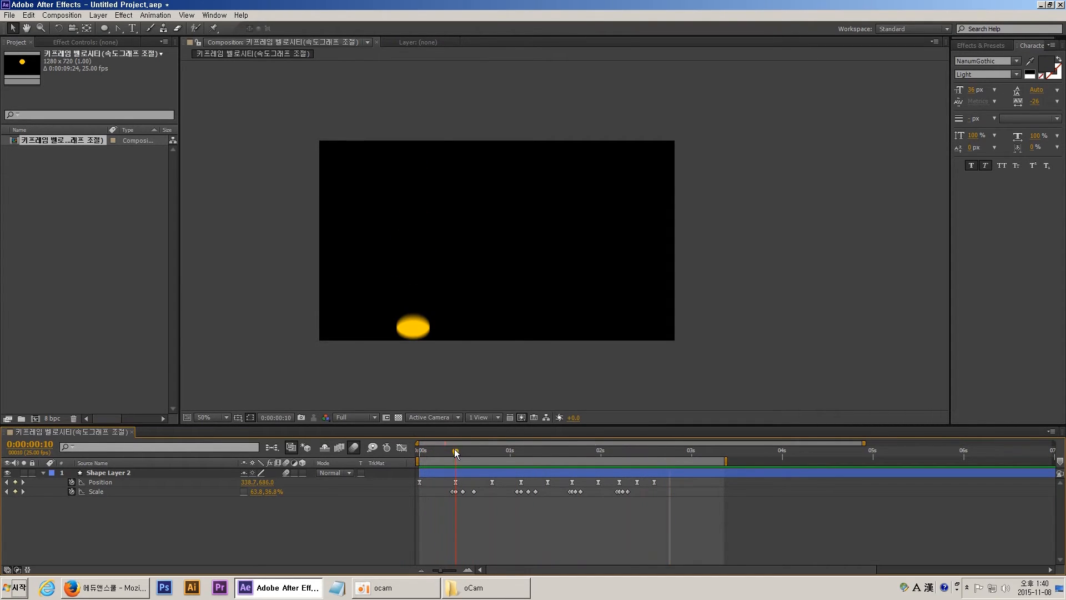
Duplicate Shape Layer 2, display the copy's Position and Scale, and shift all its Position keyframes horizontally to 604.7 at 0:00:00:10.
left_click(464, 479)
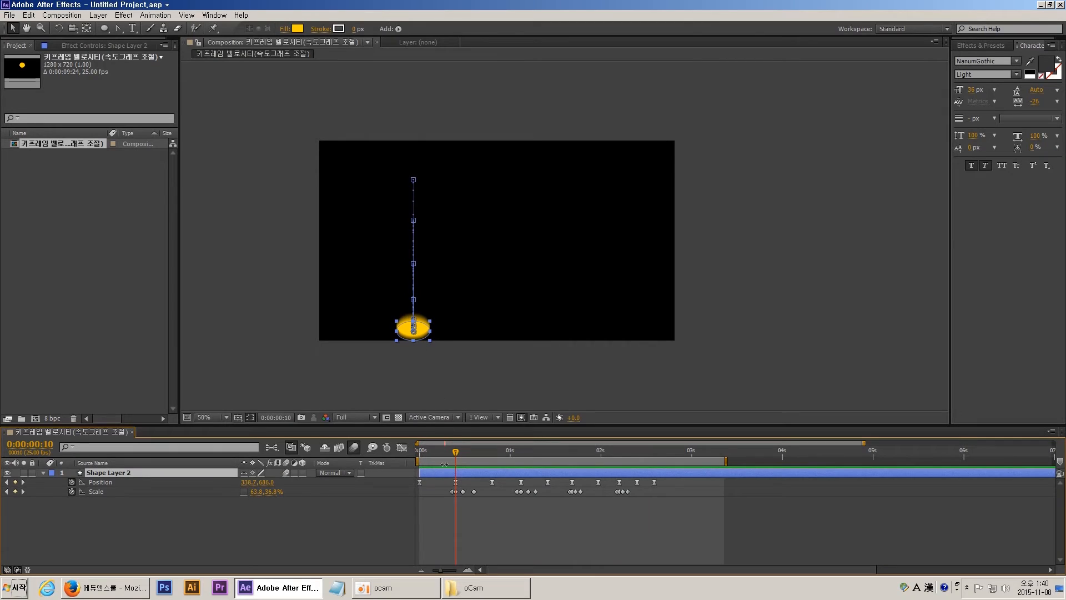
key("ctrl+d")
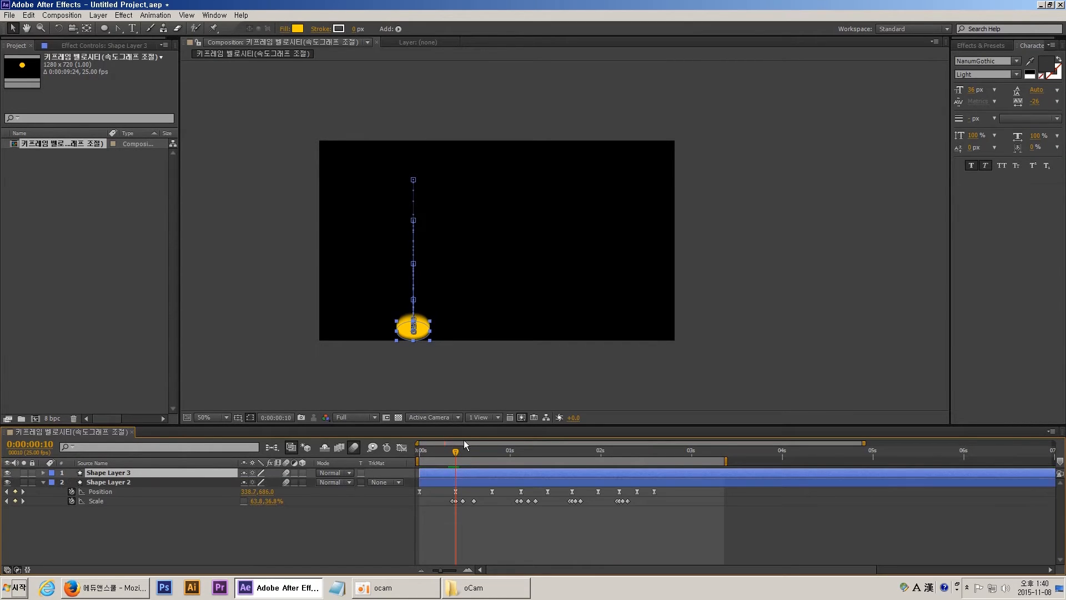
key("p")
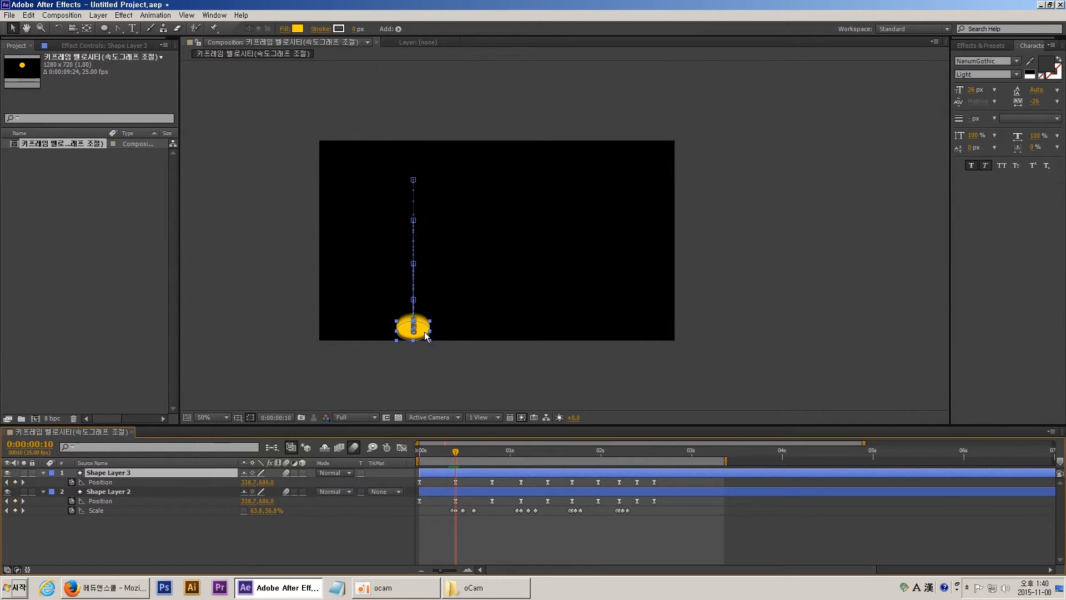
left_click(139, 482)
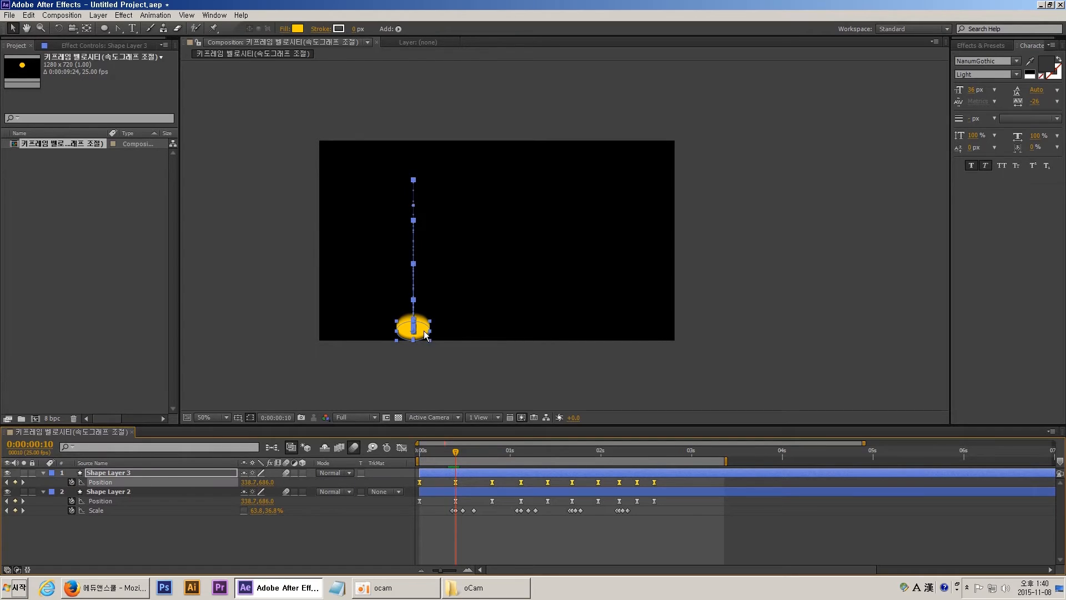
left_click_drag(426, 334, 499, 339)
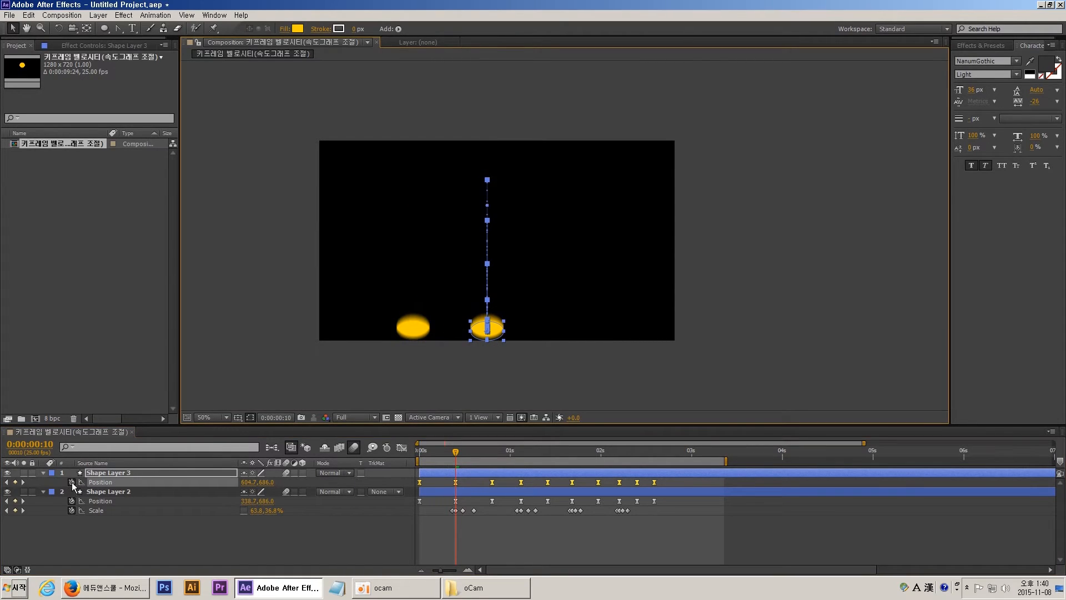
key("shift+s")
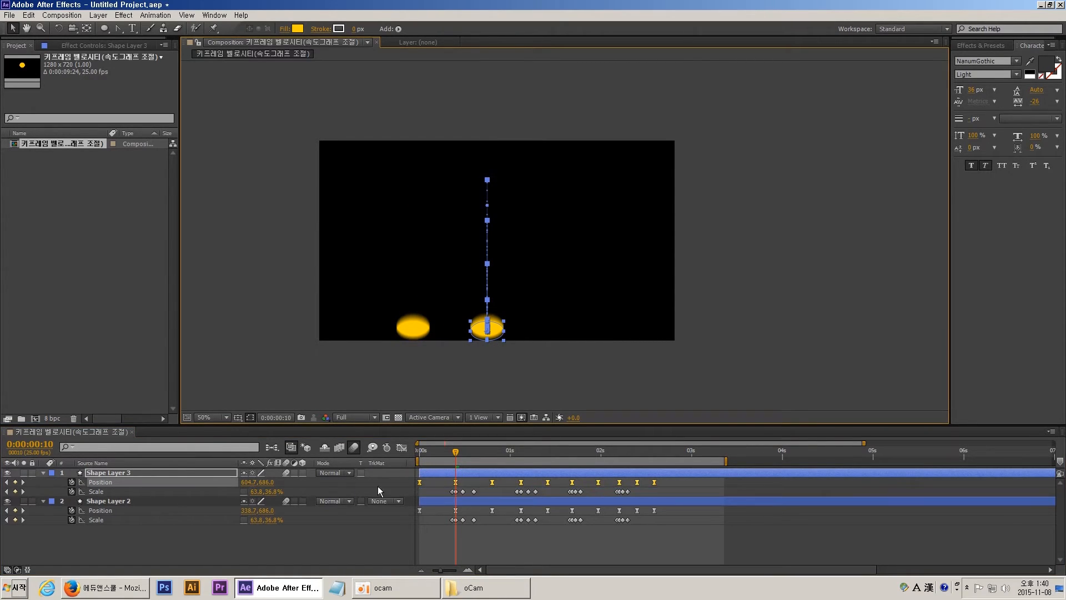
Examine both balls around the first rebound's peak at 0:00:00:20 and the copy's Position keyframe there.
left_click(117, 473)
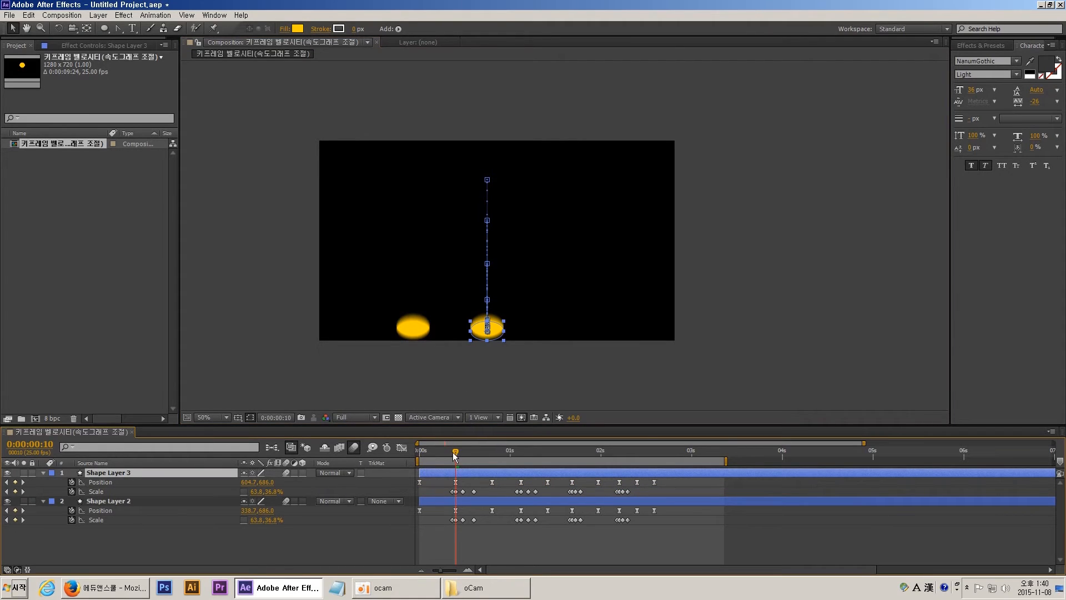
left_click_drag(455, 452, 498, 451)
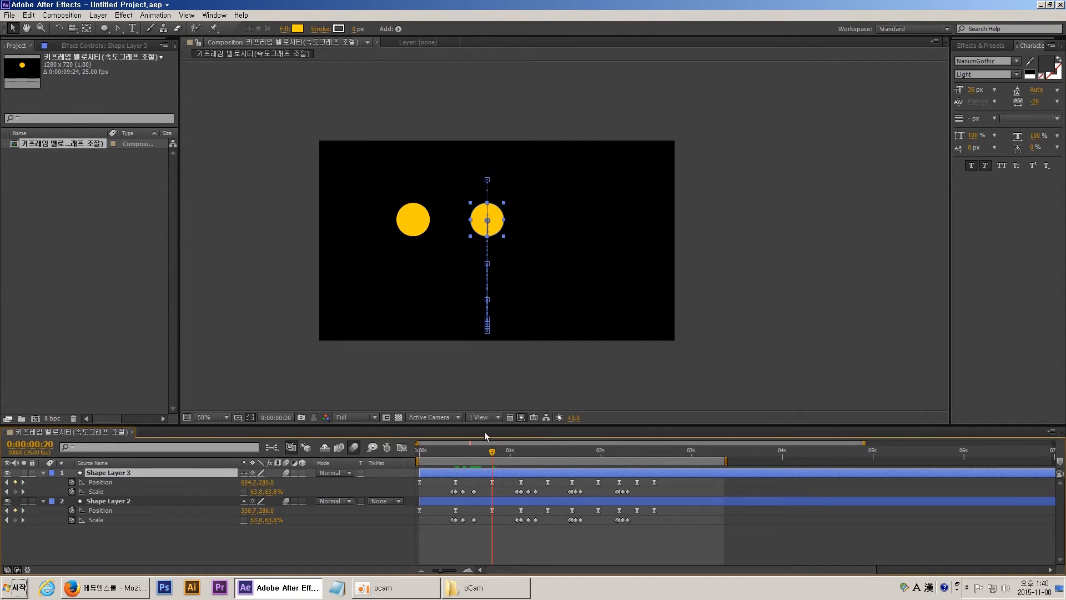
left_click_drag(490, 454, 494, 452)
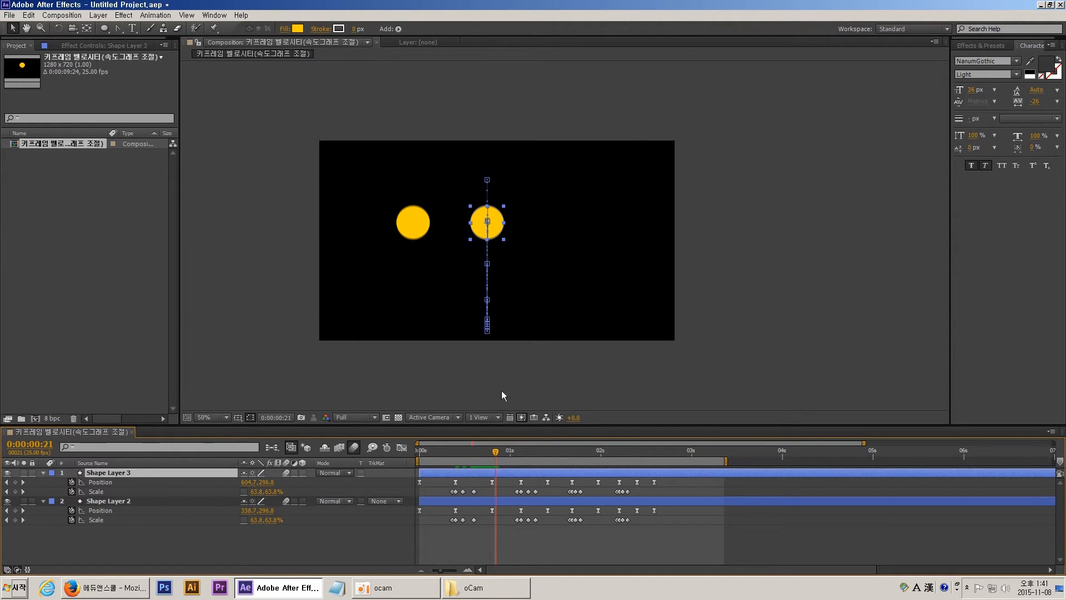
left_click(491, 455)
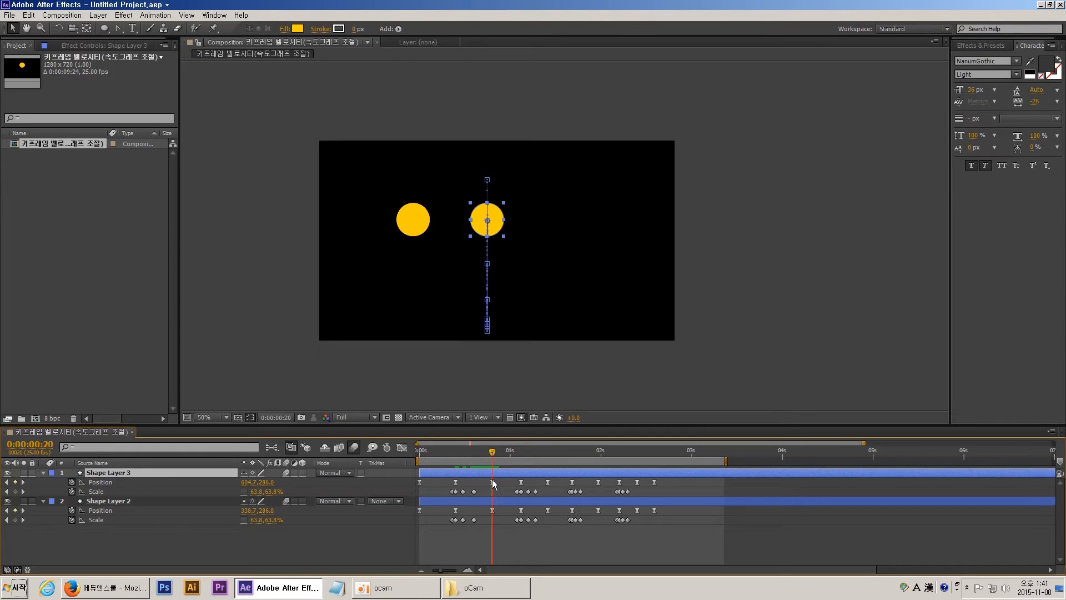
left_click(492, 481)
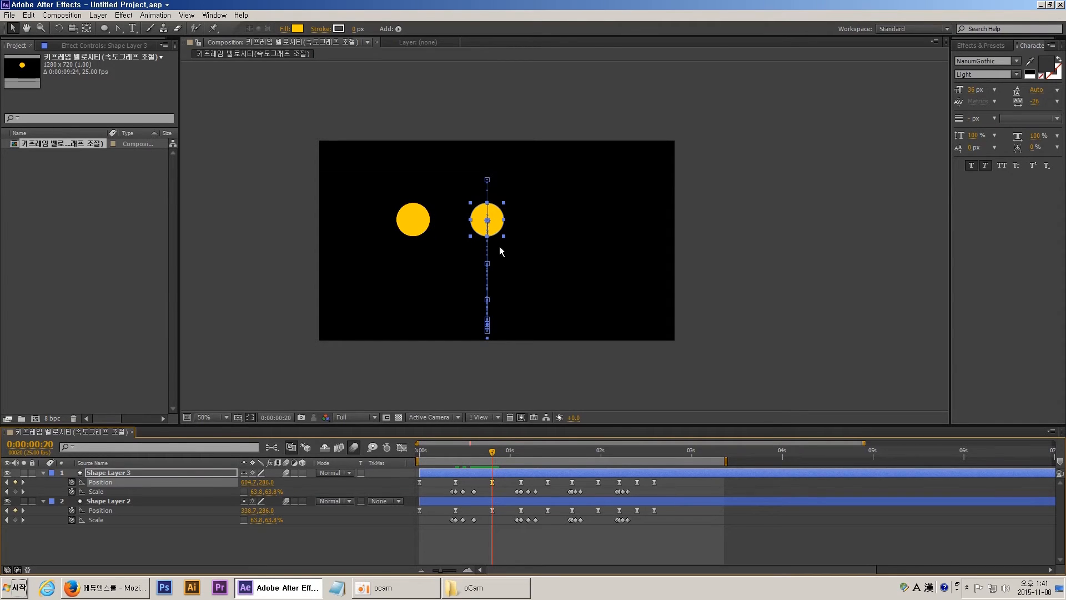
left_click(502, 485)
left_click(502, 473)
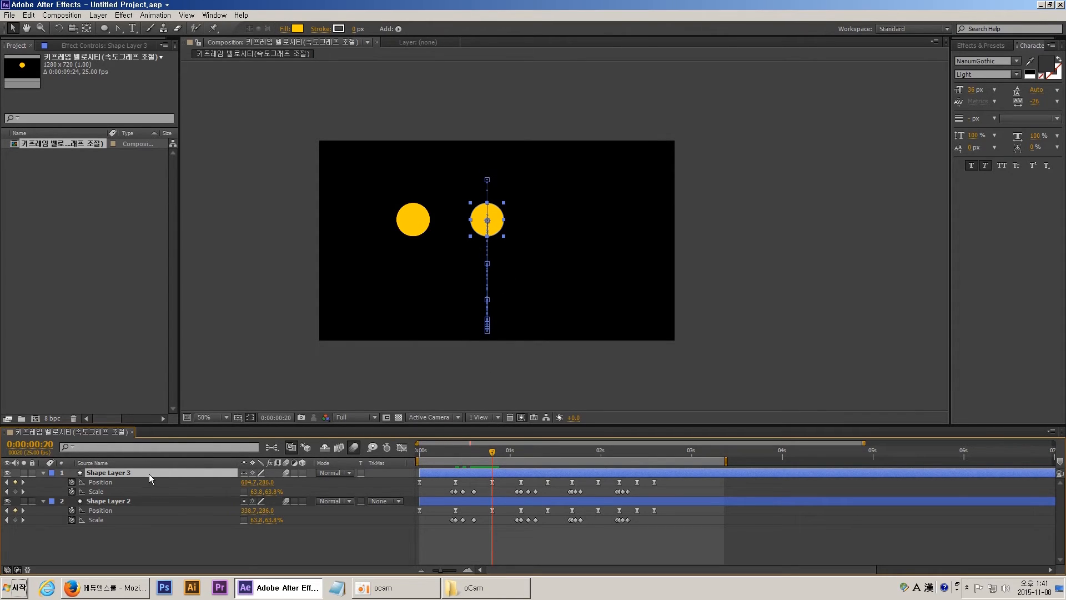
Delete the second copy, Shape Layer 3, then play back the bounce and check it at 0:00:00:11.
key("Delete")
key("space")
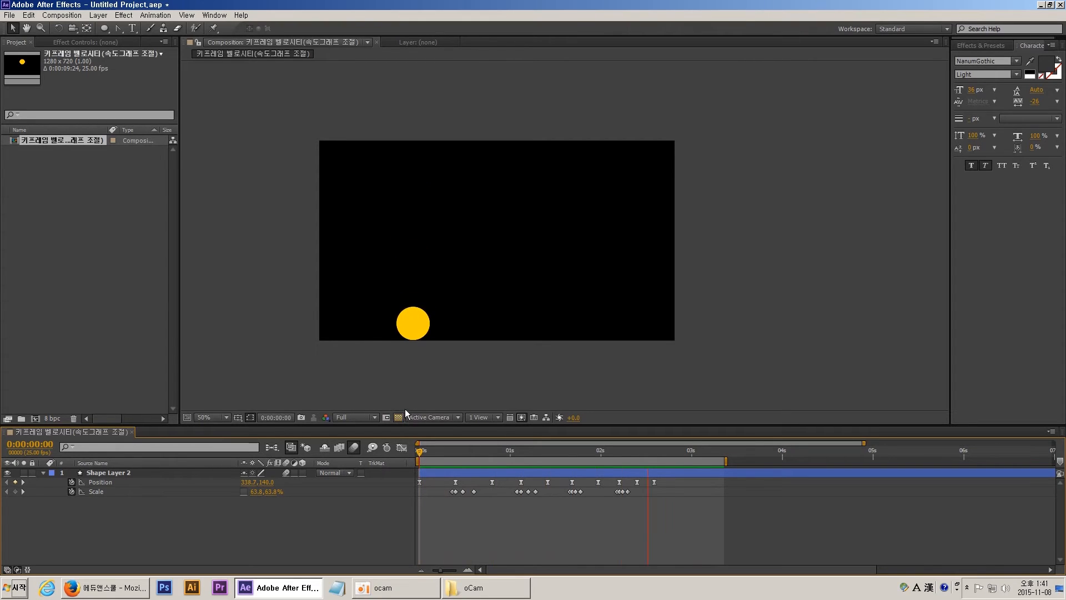
left_click_drag(449, 453, 460, 455)
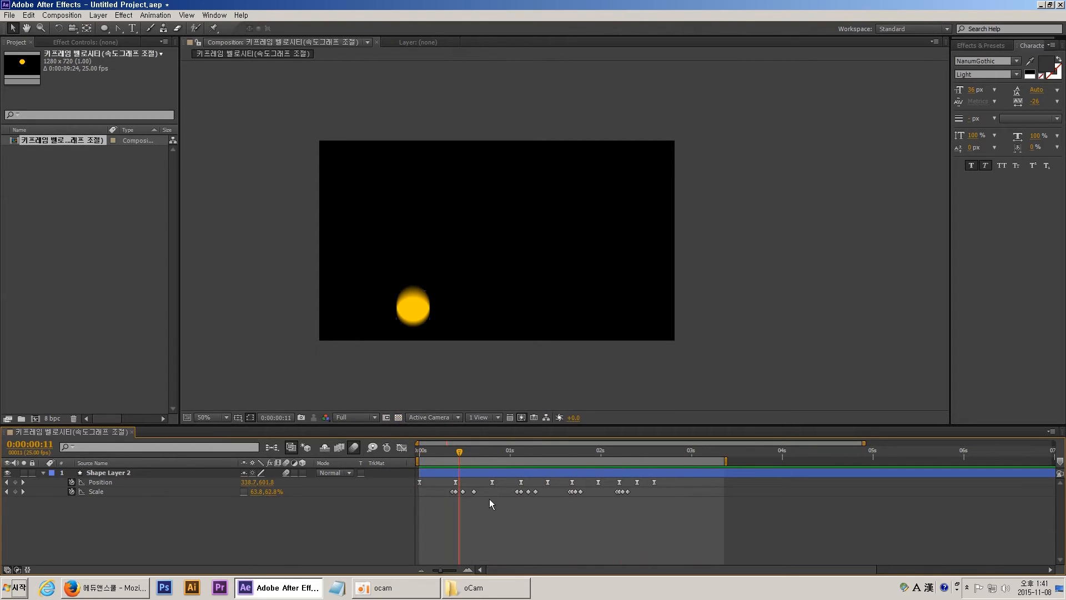
Move the last Scale keyframe of each ground contact later in time, and preview the slower shape recovery.
left_click_drag(485, 489, 541, 502)
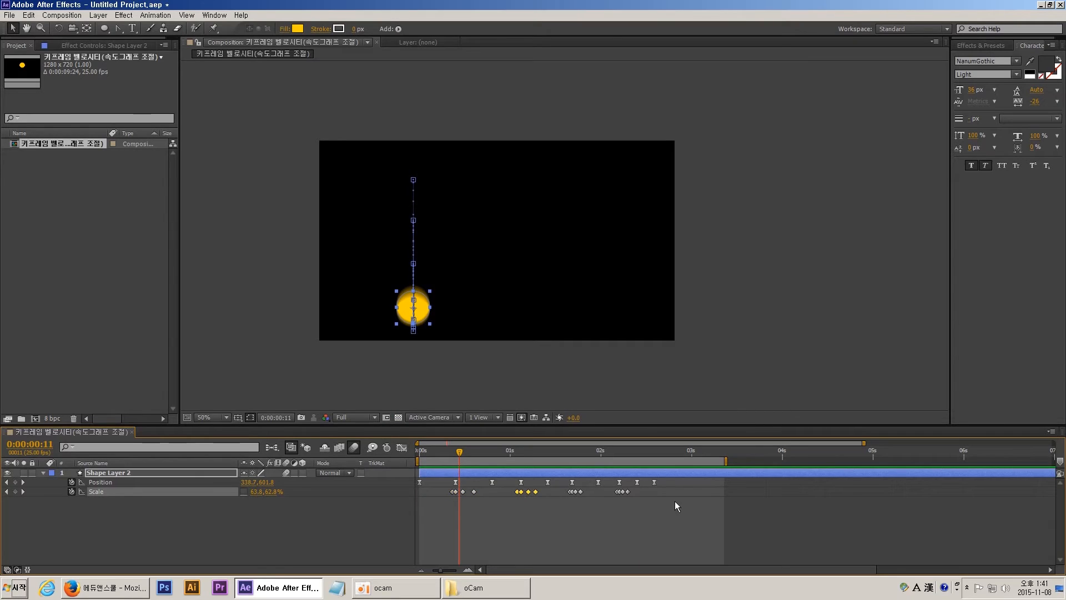
left_click_drag(660, 503, 599, 489)
mouse_move(442, 452)
left_mouse_down()
mouse_move(498, 456)
mouse_move(473, 458)
mouse_move(468, 491)
mouse_move(634, 493)
left_mouse_up()
left_click(484, 497)
left_click(471, 491)
left_click(596, 508)
left_click(632, 502)
key("KP_0")
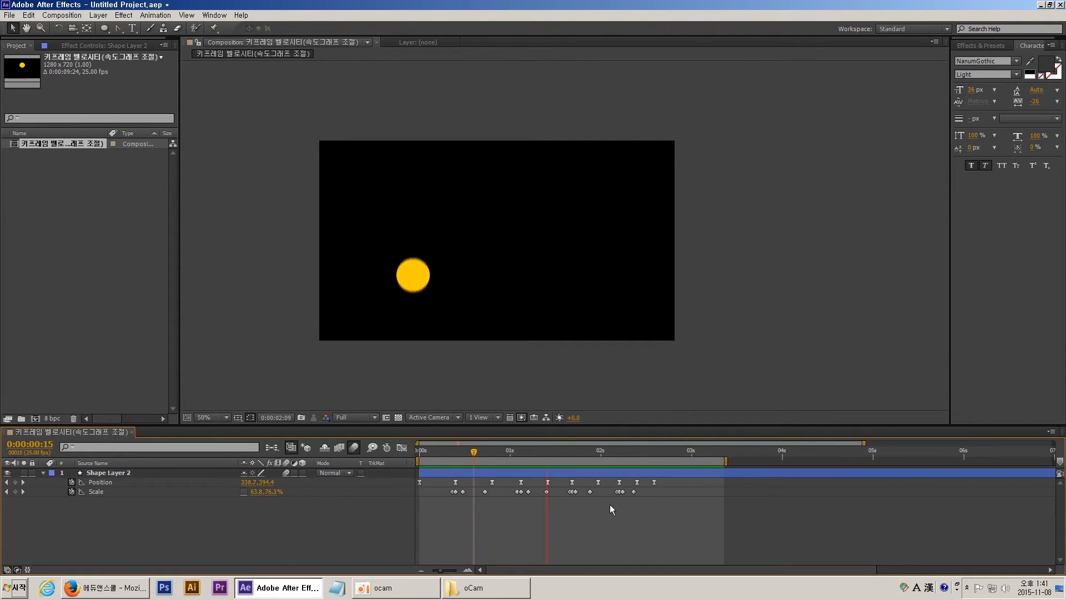
key("space")
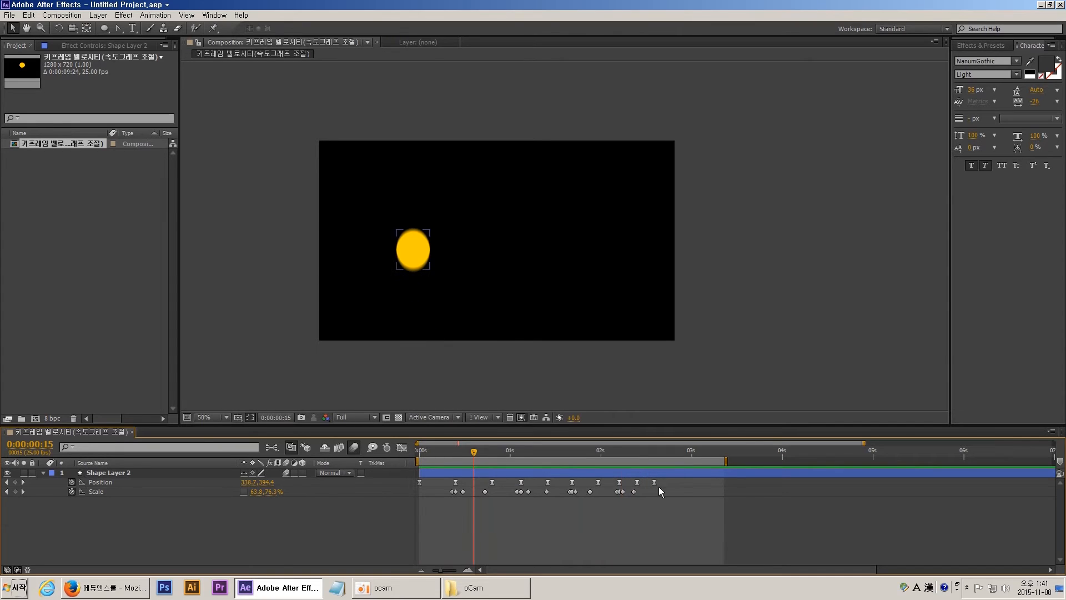
Return the playhead to 0:00:00:00 and create a new null object in the composition.
left_click_drag(673, 481, 408, 501)
left_click(471, 519)
mouse_move(473, 452)
left_mouse_down()
mouse_move(429, 456)
mouse_move(468, 461)
left_mouse_up()
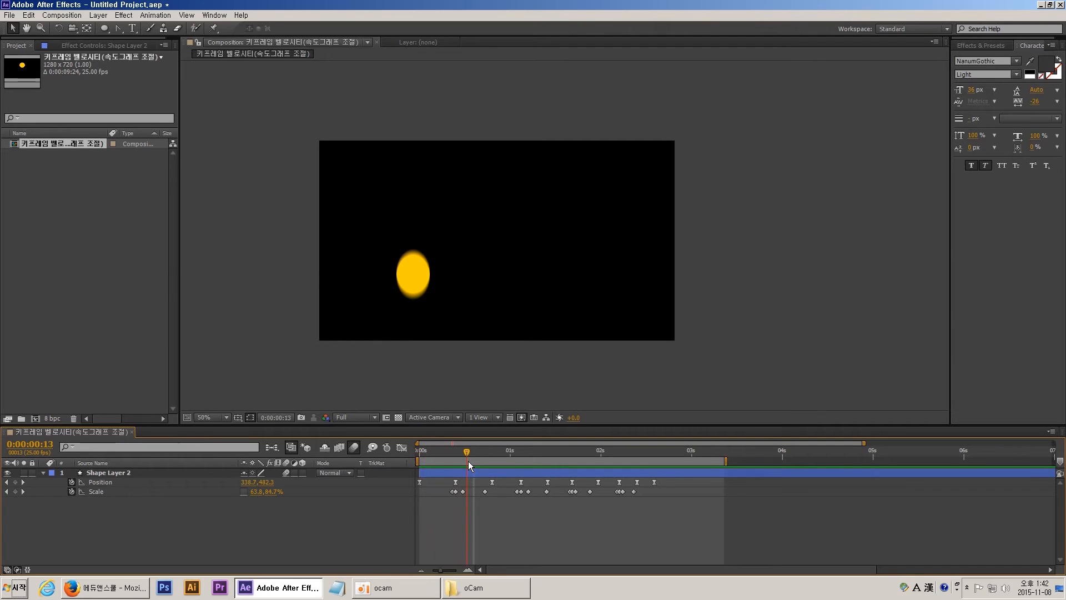
left_click_drag(468, 462, 382, 467)
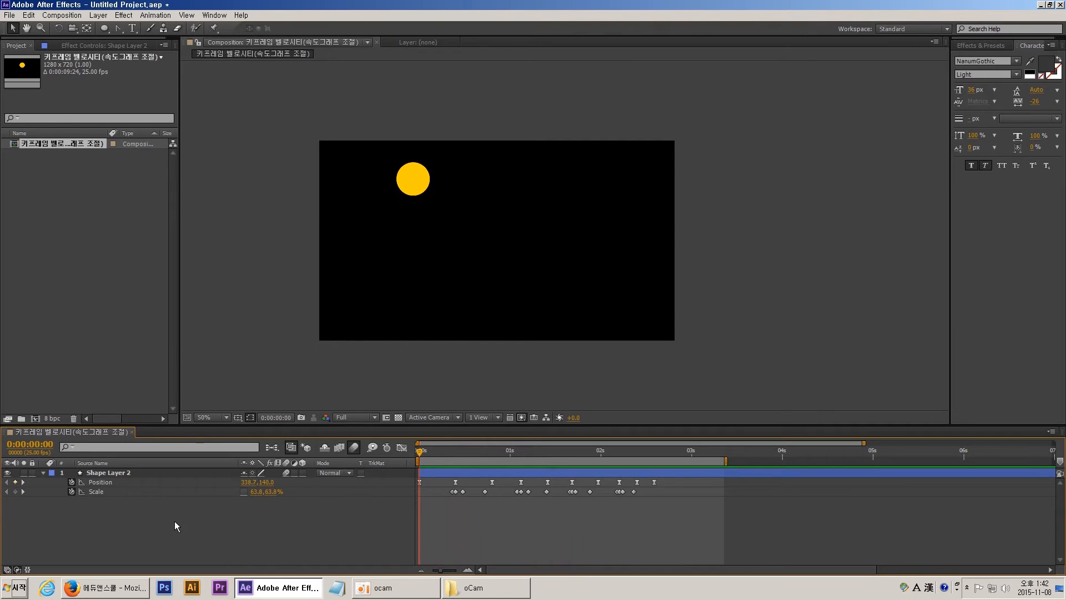
right_click(150, 518)
left_click(110, 522)
right_click(140, 518)
left_click(114, 525)
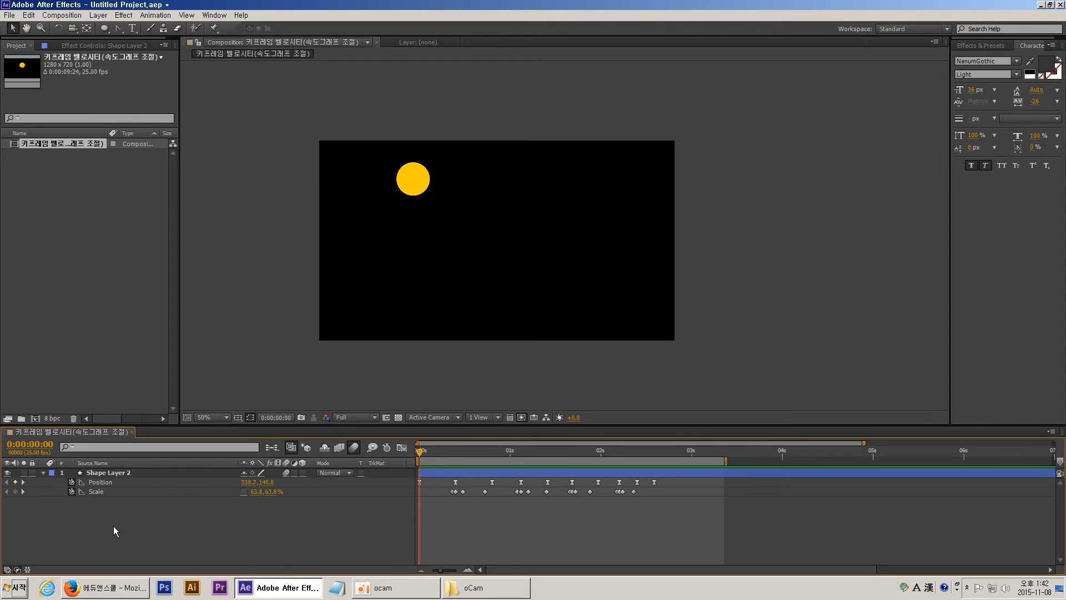
right_click(163, 502)
mouse_move(233, 409)
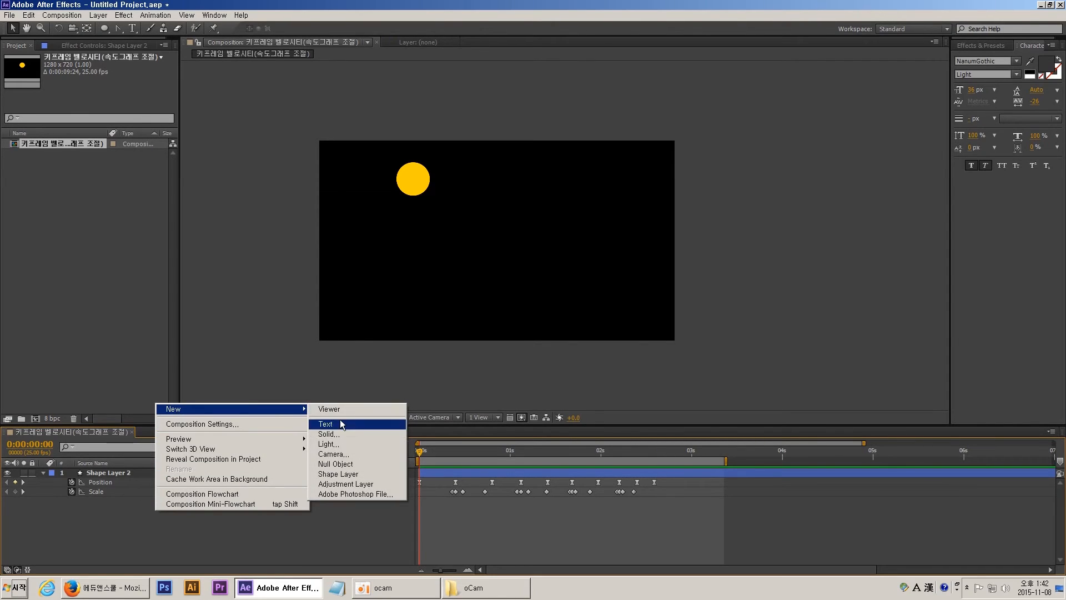
left_click(338, 465)
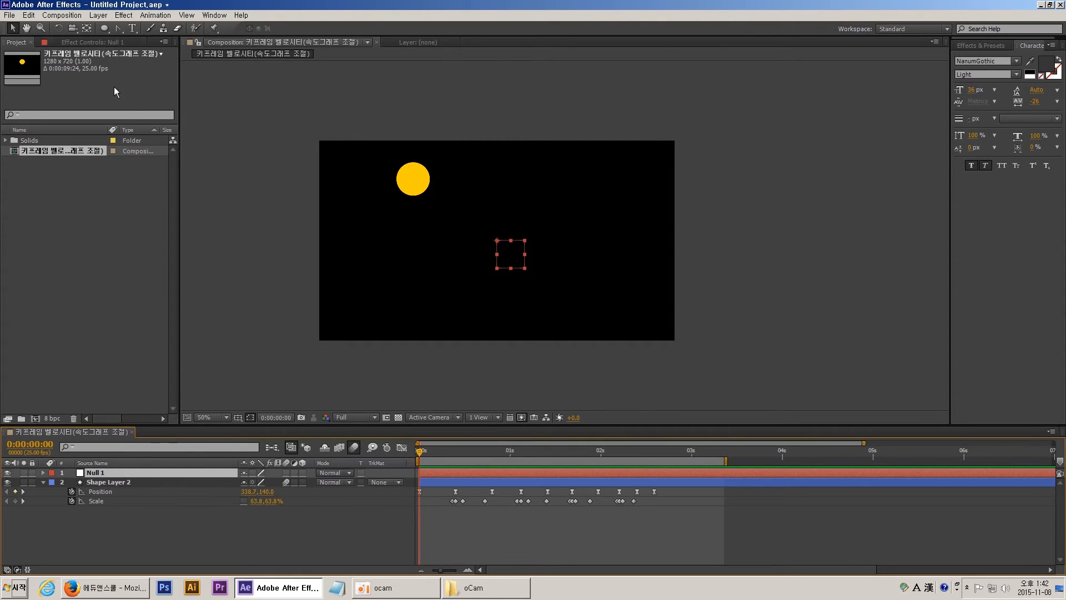
left_click(98, 15)
mouse_move(222, 27)
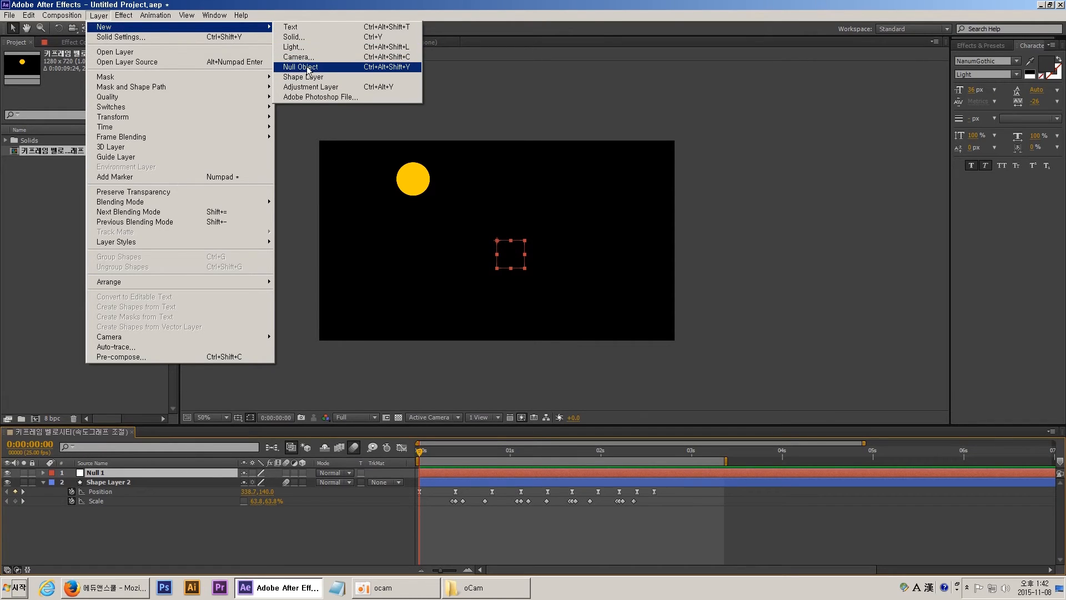
left_click(129, 474)
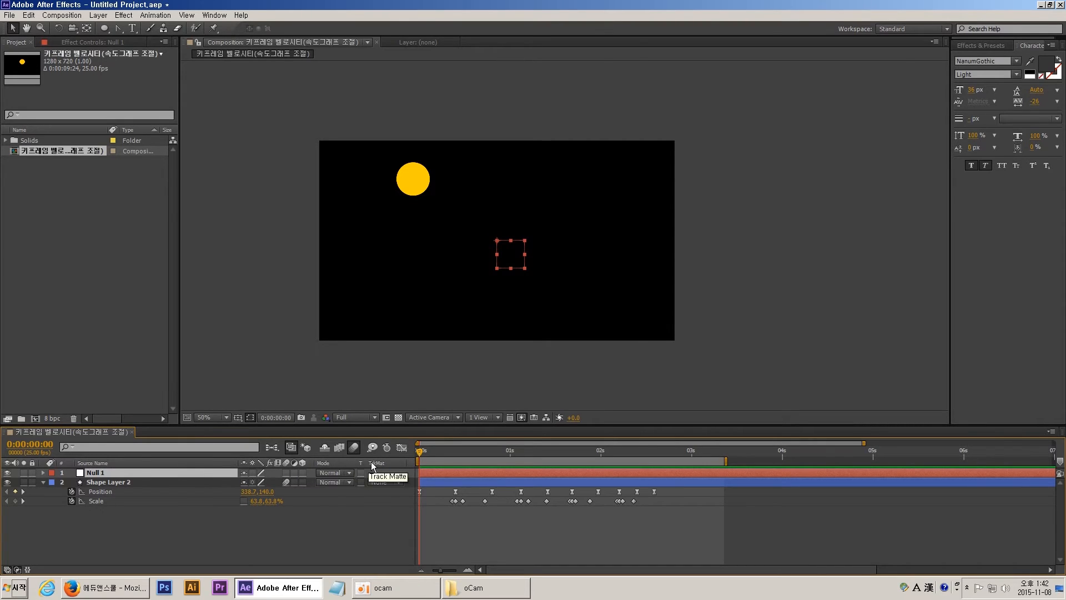
Display the Parent column in the timeline.
right_click(227, 461)
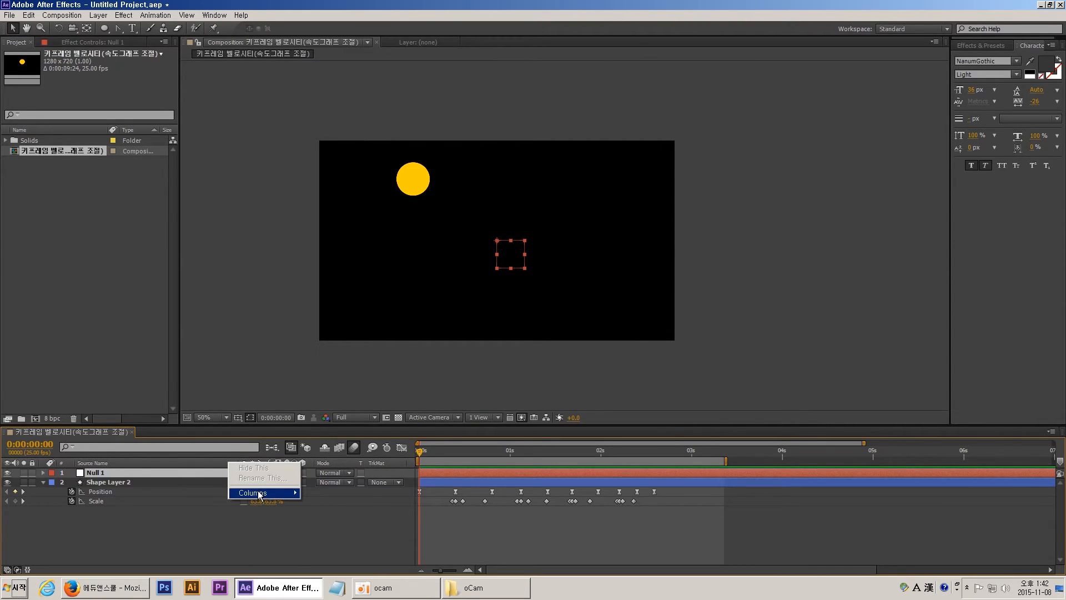
mouse_move(261, 494)
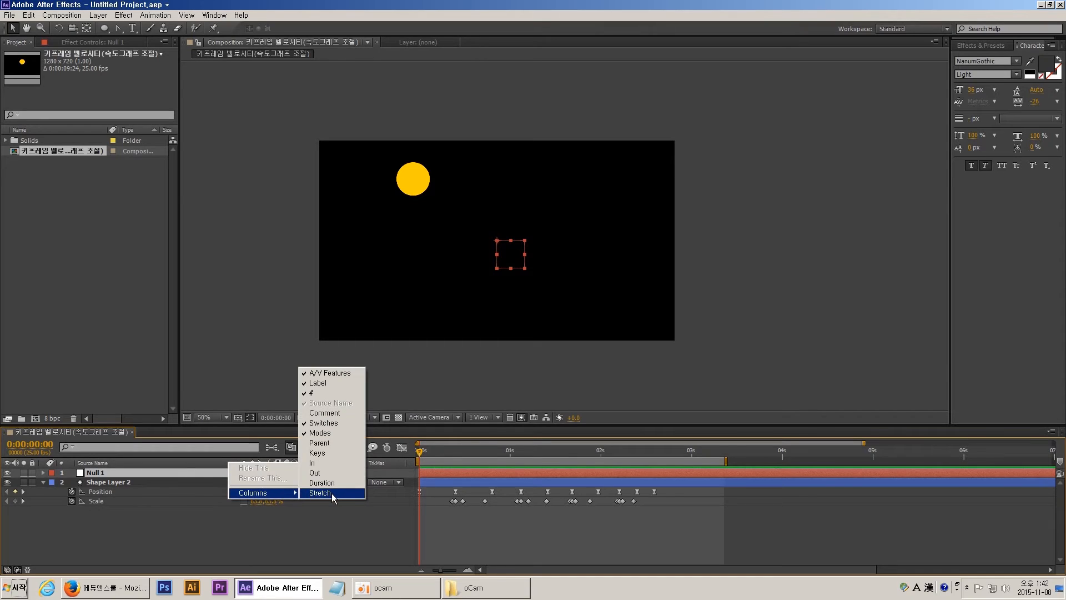
left_click(331, 443)
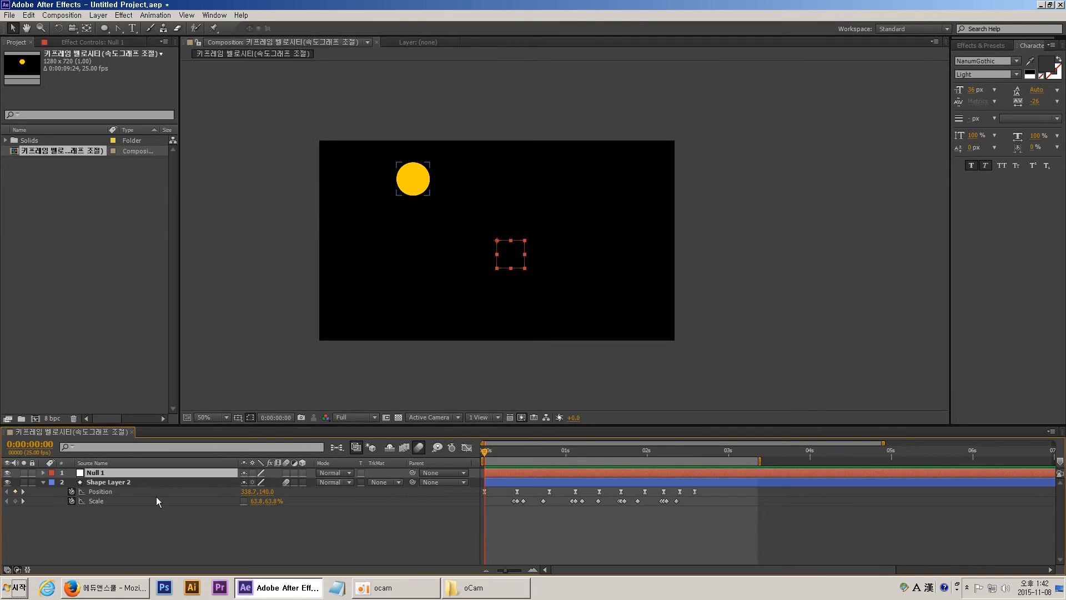
Parent Shape Layer 2 to Null 1.
left_click(119, 482)
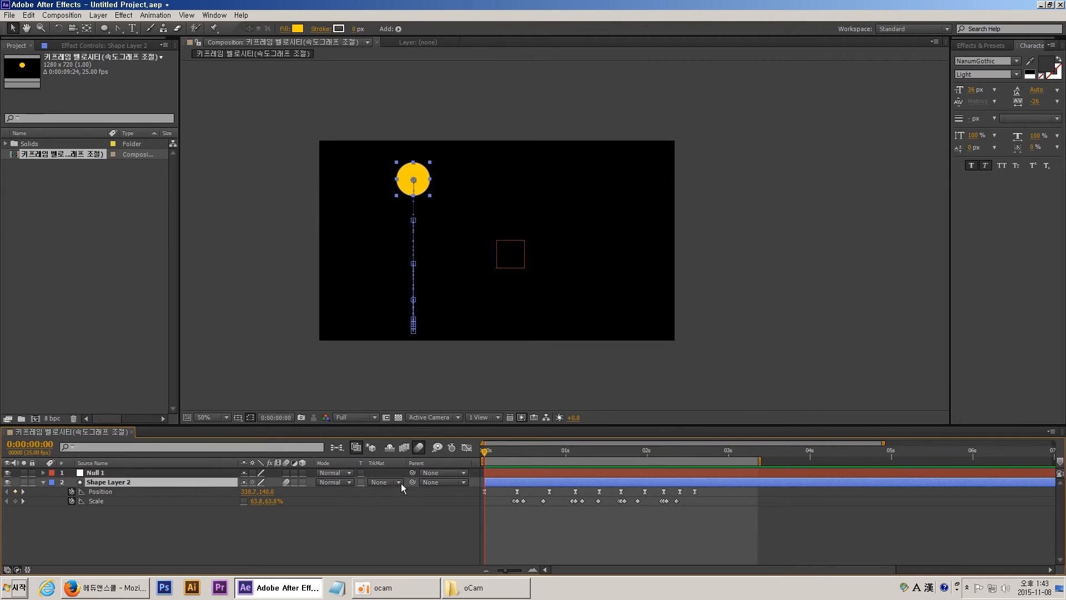
left_click_drag(413, 482, 129, 477)
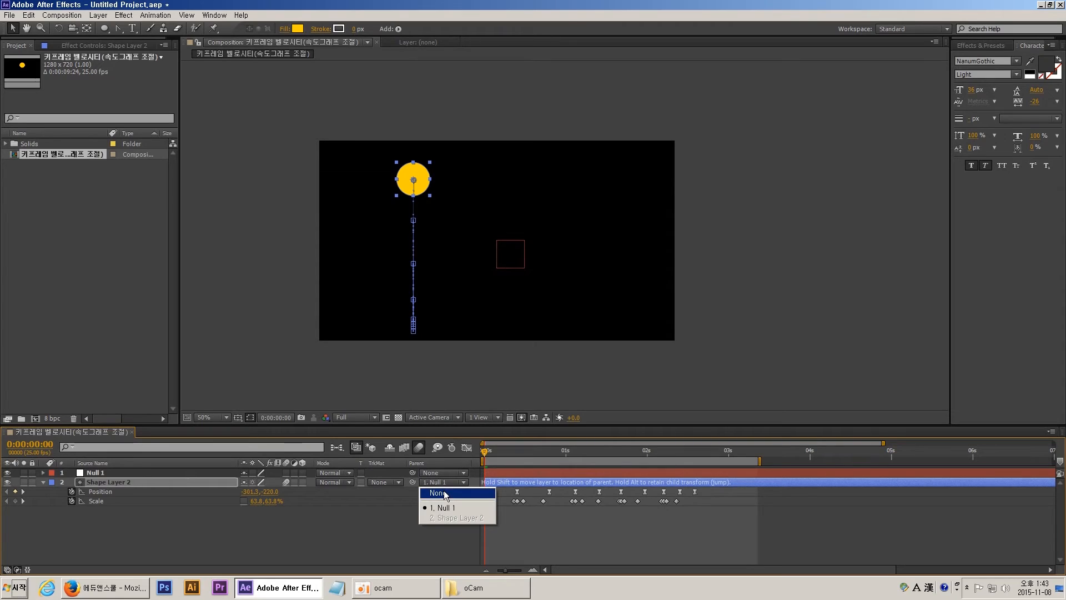
left_click(444, 490)
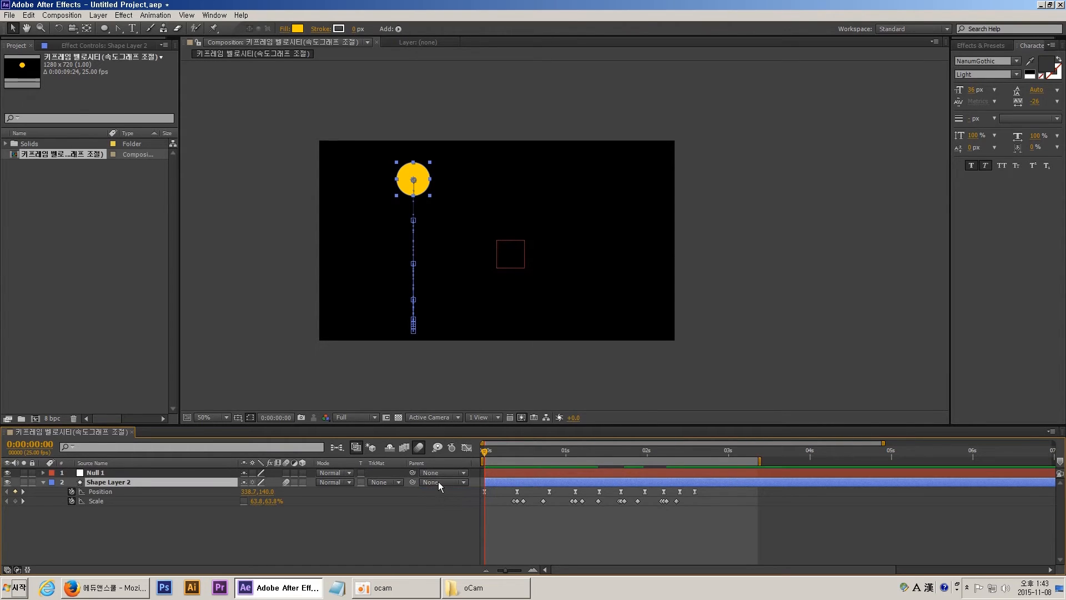
left_click(442, 481)
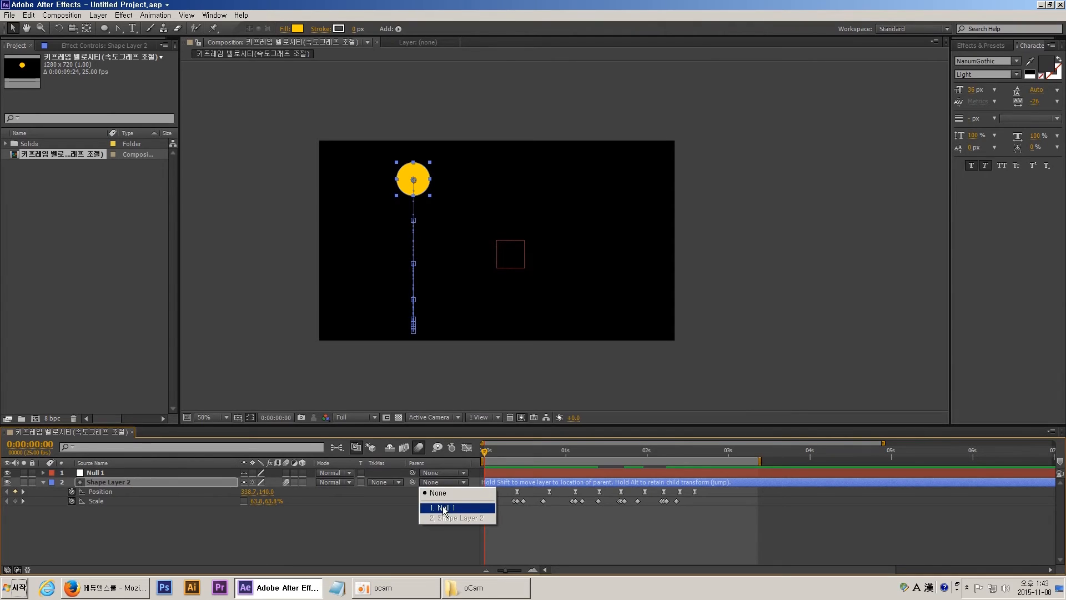
left_click(444, 509)
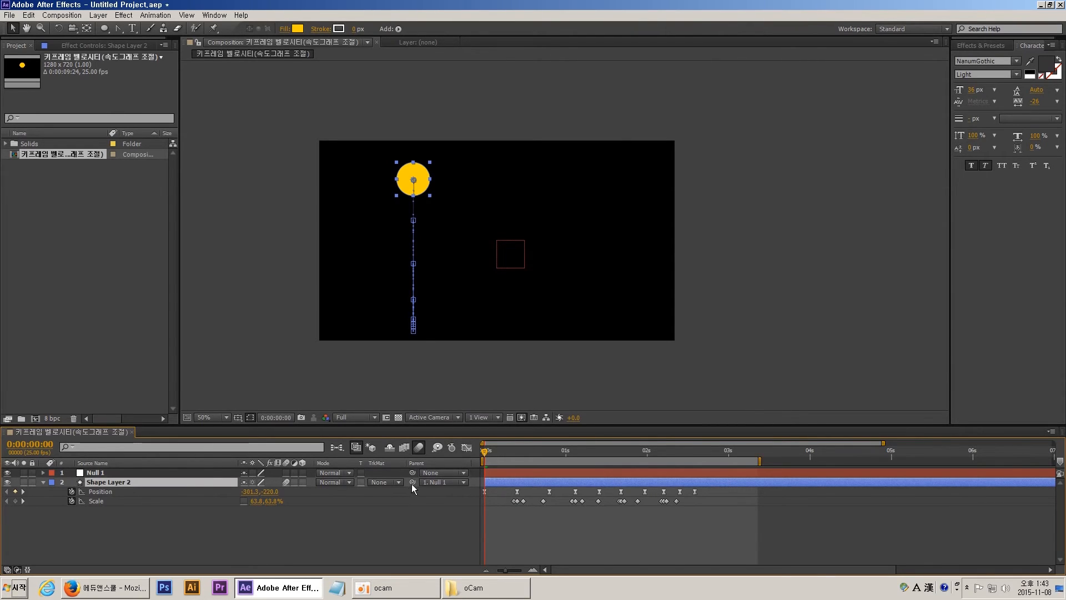
left_click_drag(411, 482, 177, 475)
left_click(442, 482)
left_click(452, 507)
left_click(520, 517)
Try moving Null 1 sideways in the composition at 0:00:00:22 to shift the parented ball, and undo the move.
left_click(498, 471)
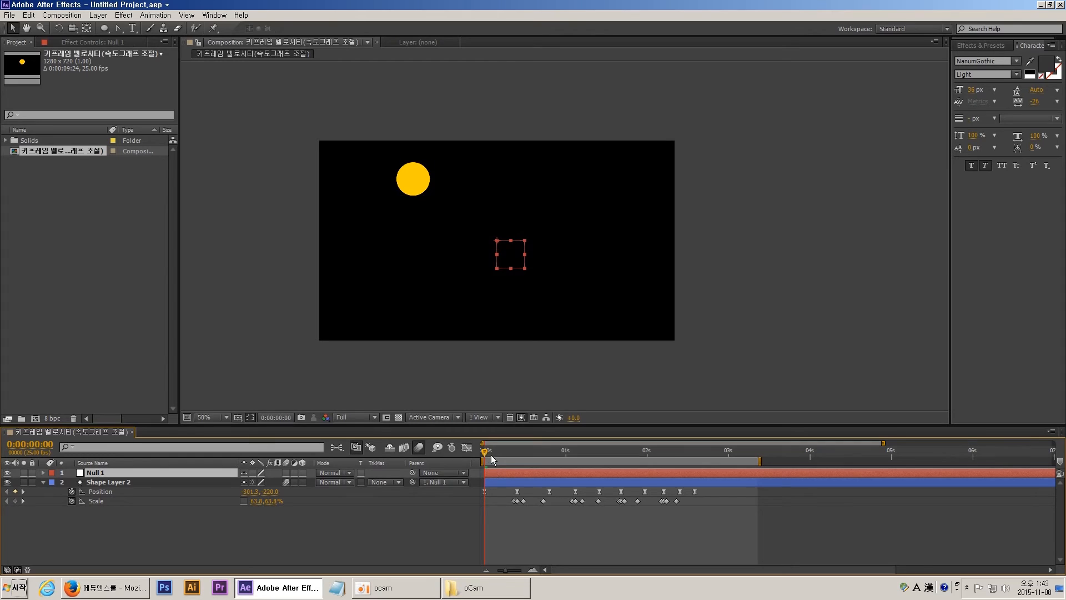
left_click(491, 482)
left_click(502, 453)
left_click_drag(504, 453, 554, 453)
left_click(508, 264)
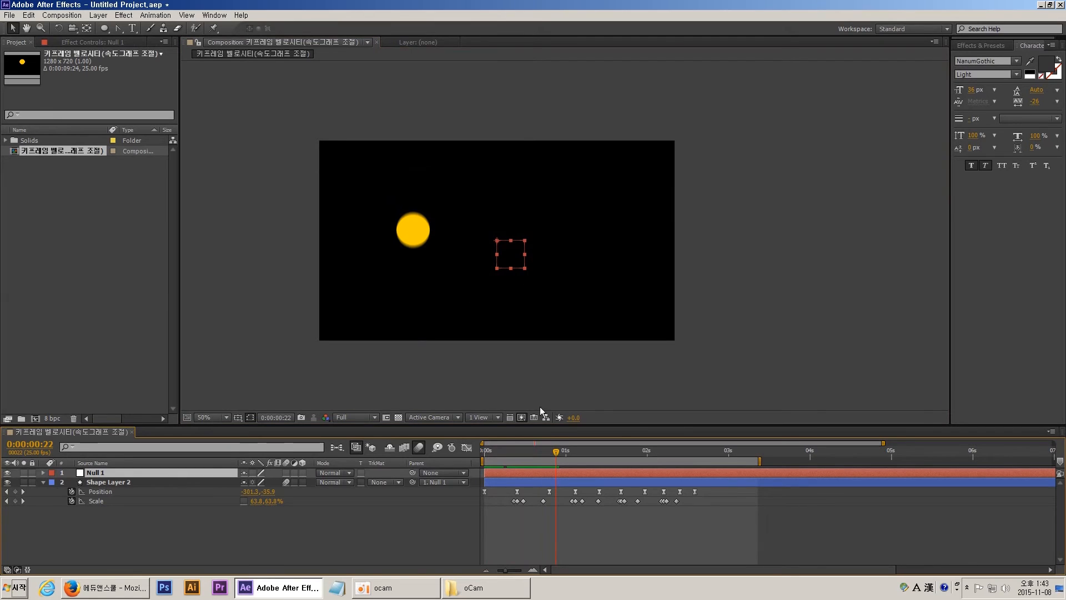
left_click_drag(501, 244, 556, 244)
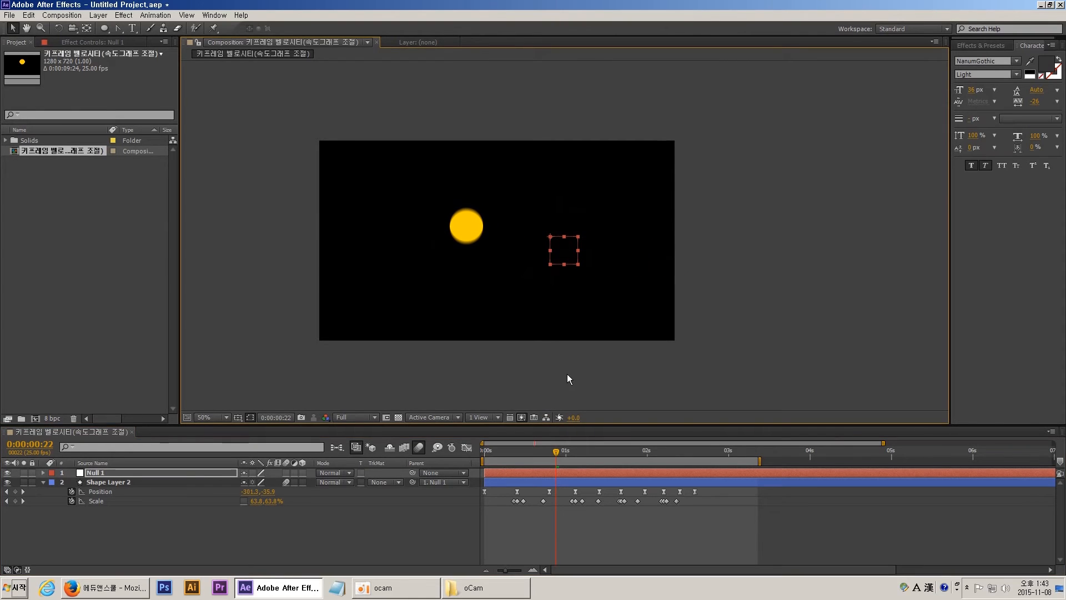
key("super")
left_click(553, 451)
key("ctrl+z")
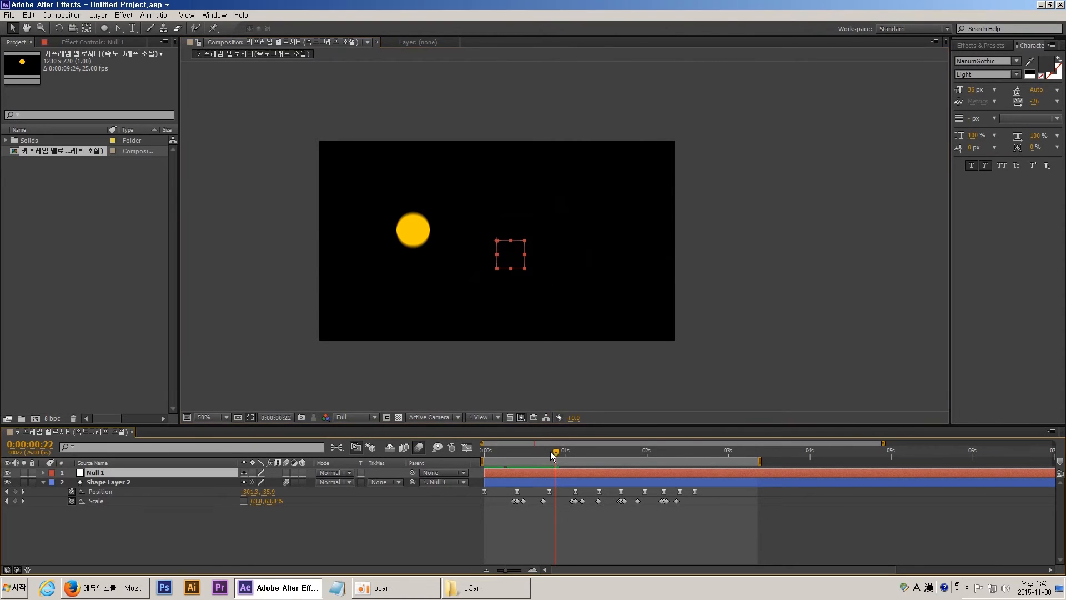
Go to 0:00:00:10 and display Null 1's Position, Scale, Rotation and Opacity properties.
left_click_drag(553, 451, 517, 450)
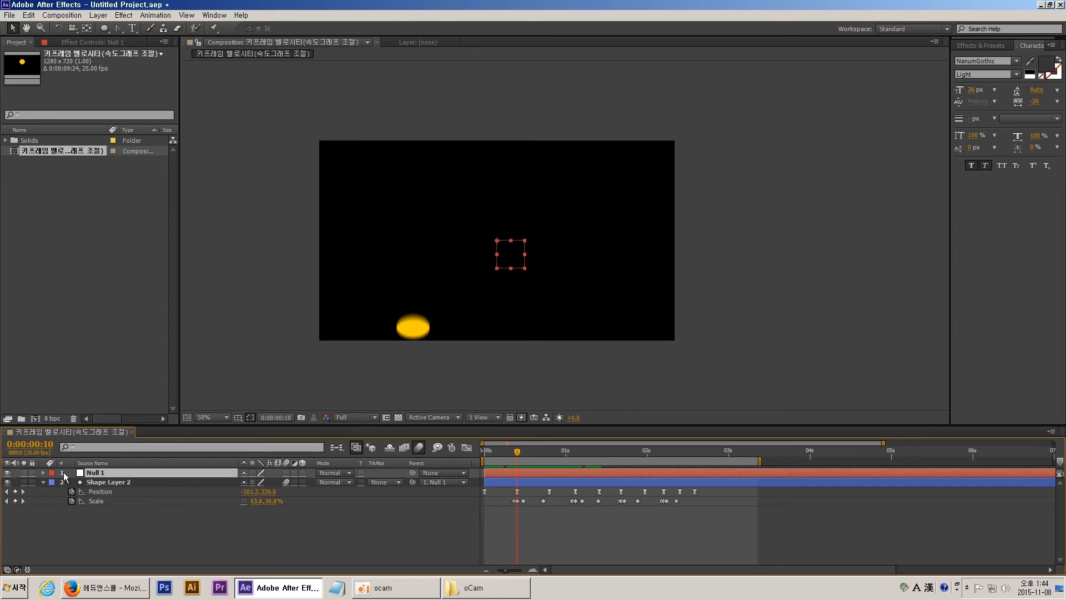
key("p")
key("shift+s")
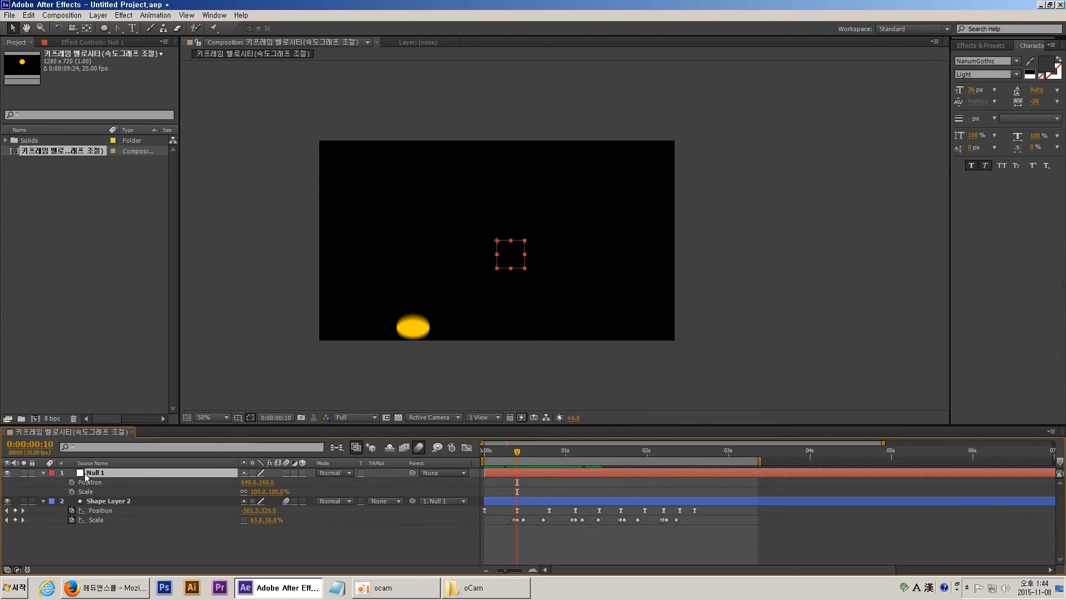
key("shift+r")
left_click(96, 482)
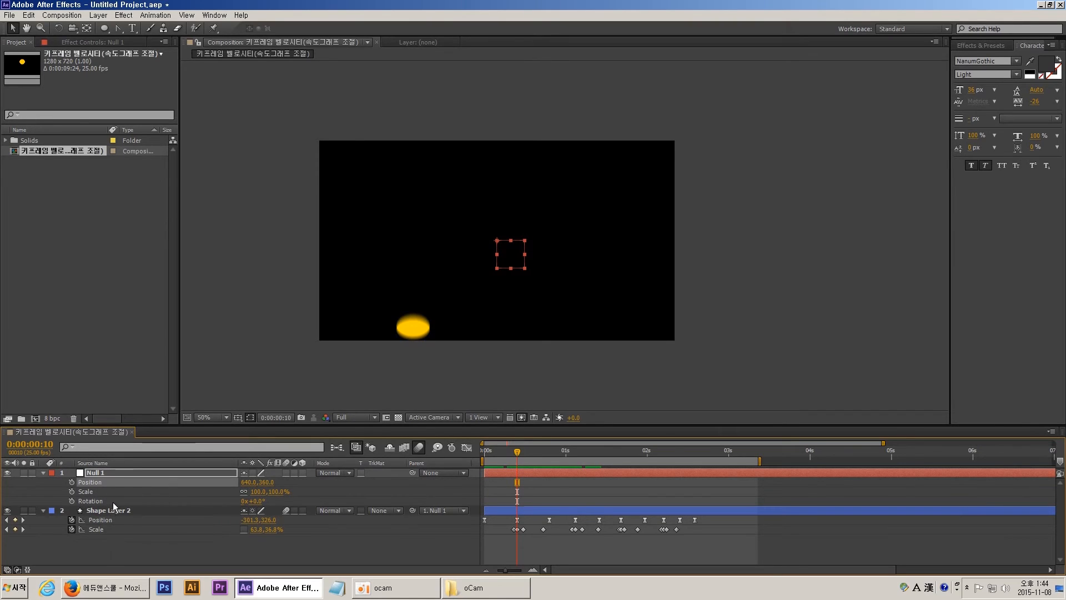
key("shift+t")
left_click(99, 510)
Try changing Null 1's Opacity, Scale and Rotation one after another, restoring each original value.
left_click_drag(246, 512, 390, 505)
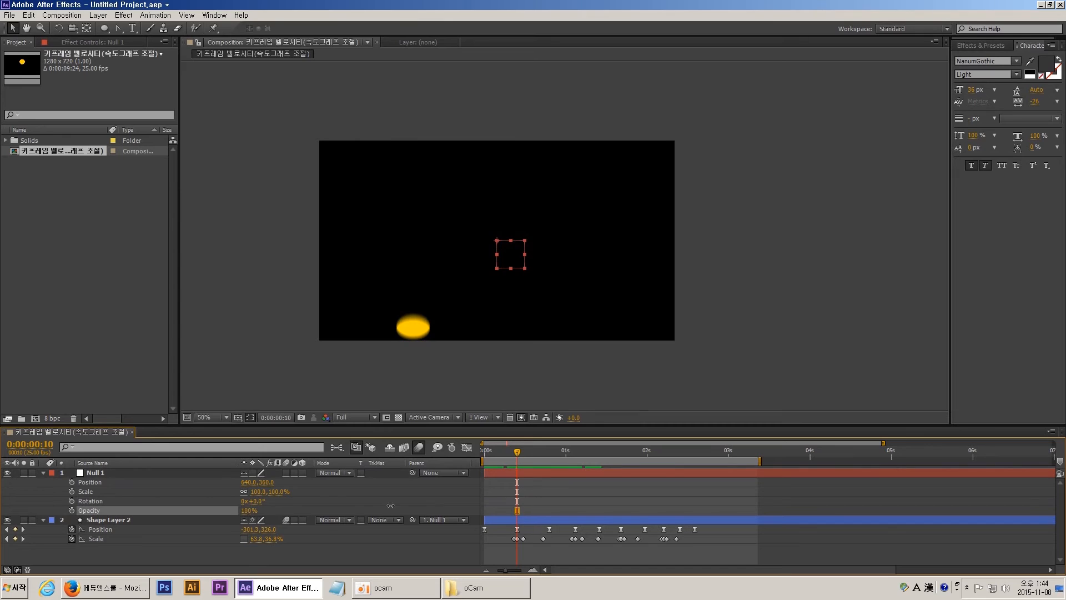
left_click_drag(284, 509, 195, 501)
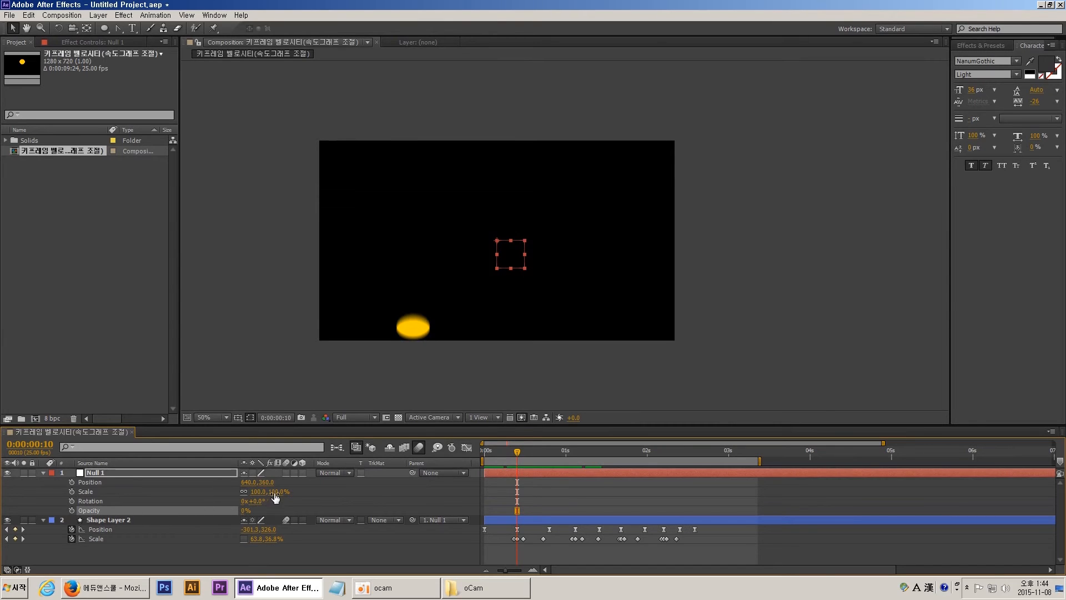
left_click_drag(274, 496, 374, 483)
key("ctrl+z")
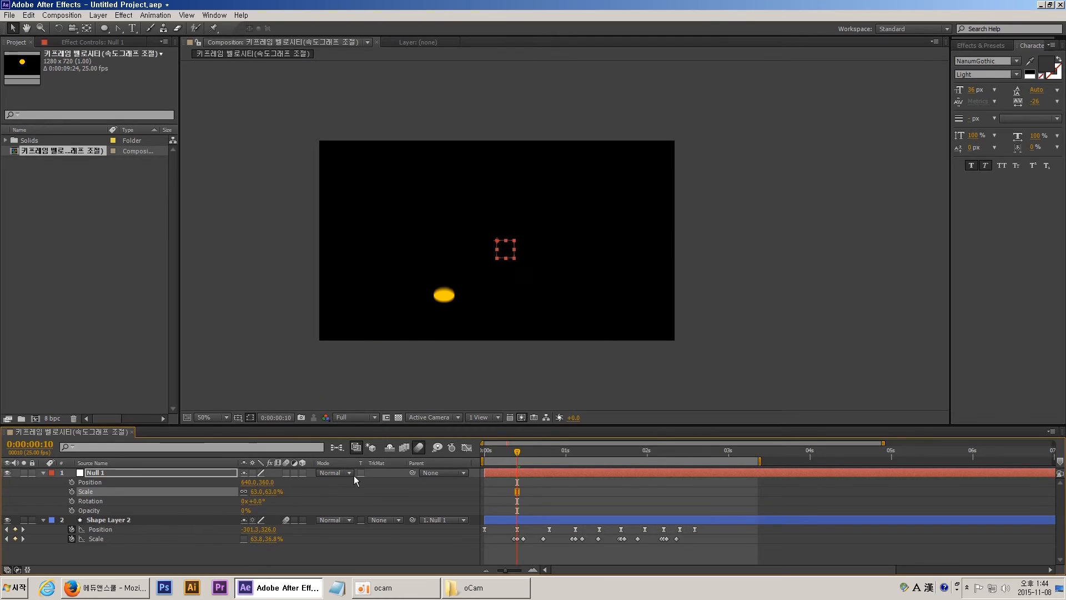
key("ctrl+z")
left_click_drag(262, 502, 382, 523)
key("ctrl+z")
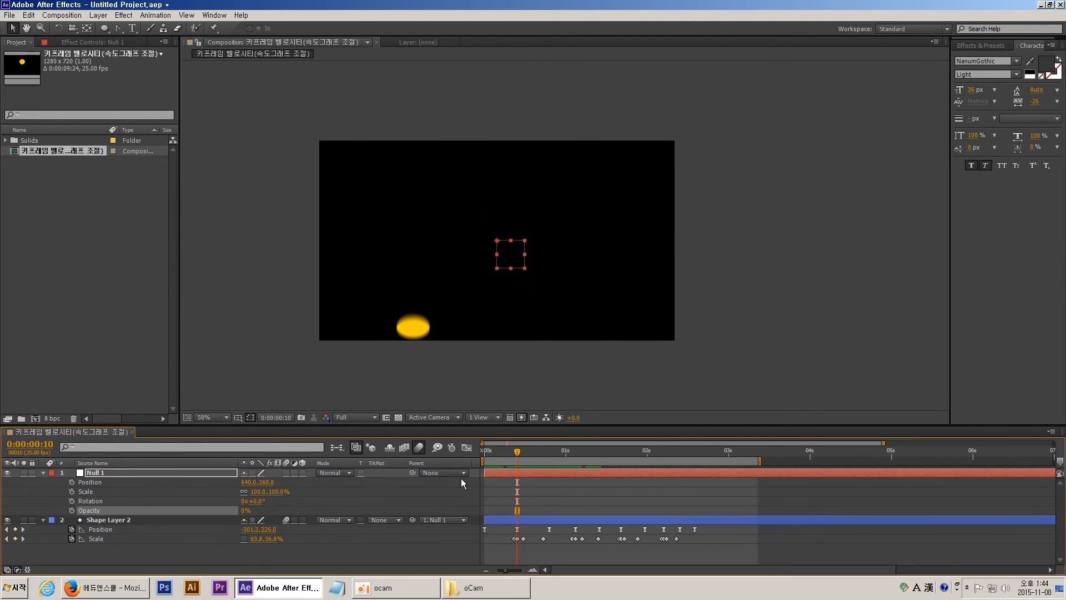
Animate Null 1's Rotation from 0° at 0:00:00:00 to one full turn at 0:00:02:15.
left_click(72, 501)
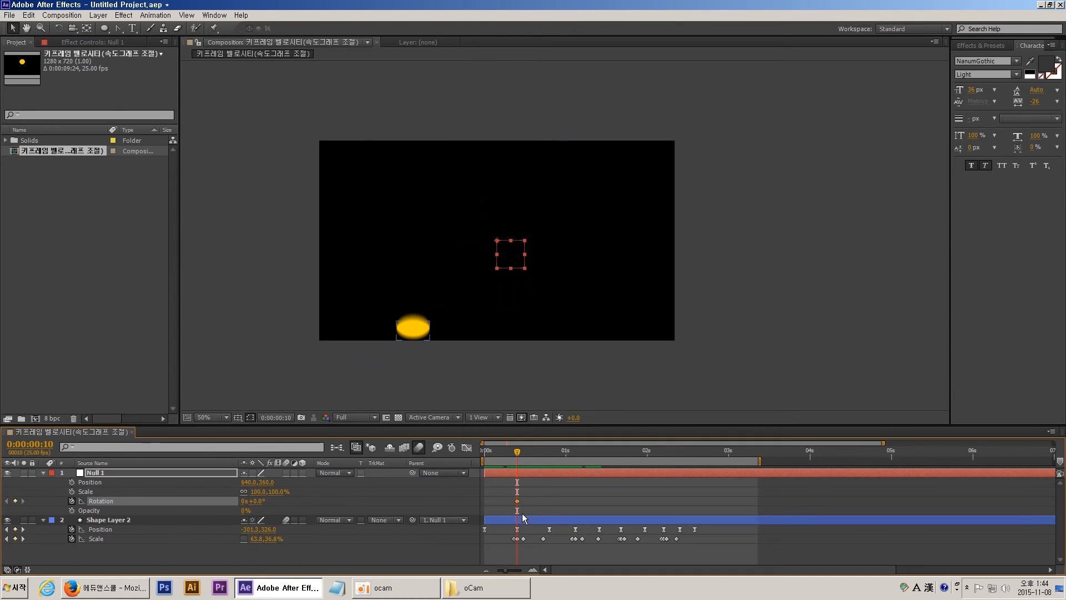
left_click_drag(517, 502, 488, 501)
left_click(690, 458)
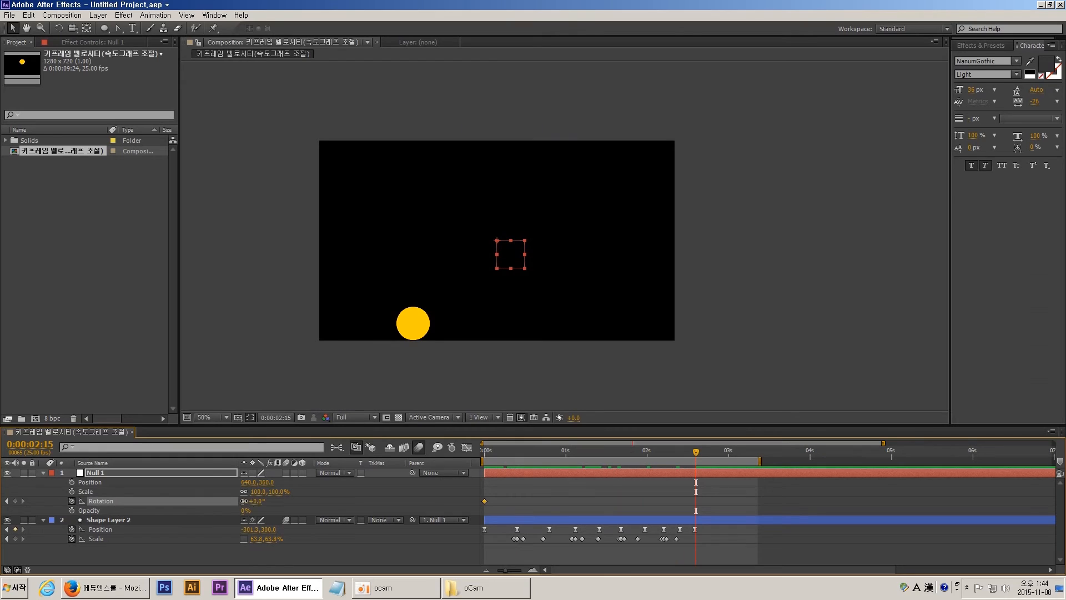
left_click_drag(244, 501, 312, 501)
Preview the ball's motion around the rotating null, and delete both of Null 1's Rotation keyframes.
left_click(499, 452)
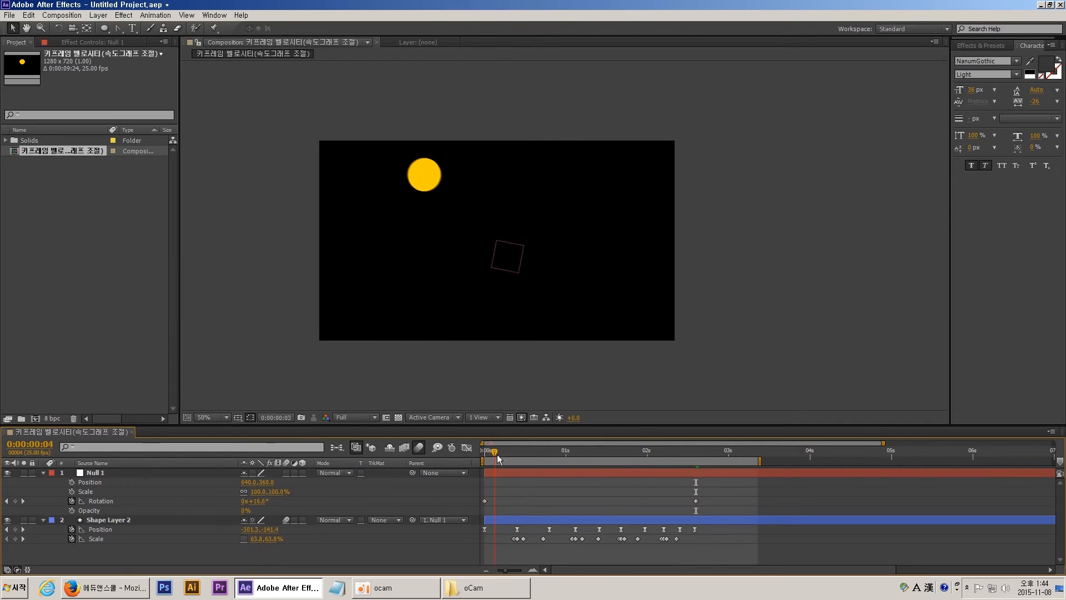
left_click_drag(498, 454, 692, 462)
key("space")
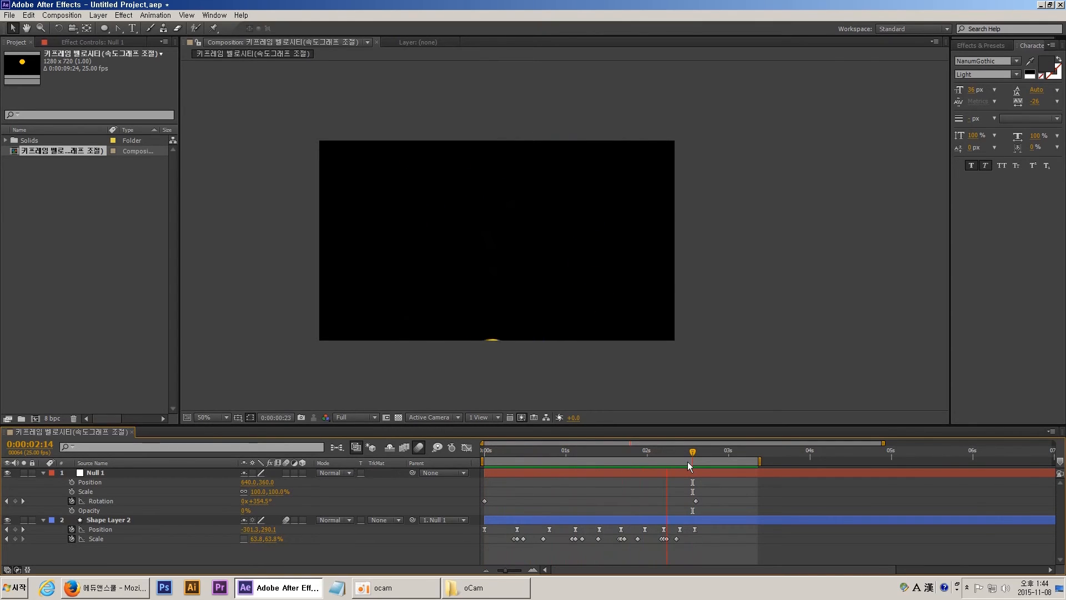
key("space")
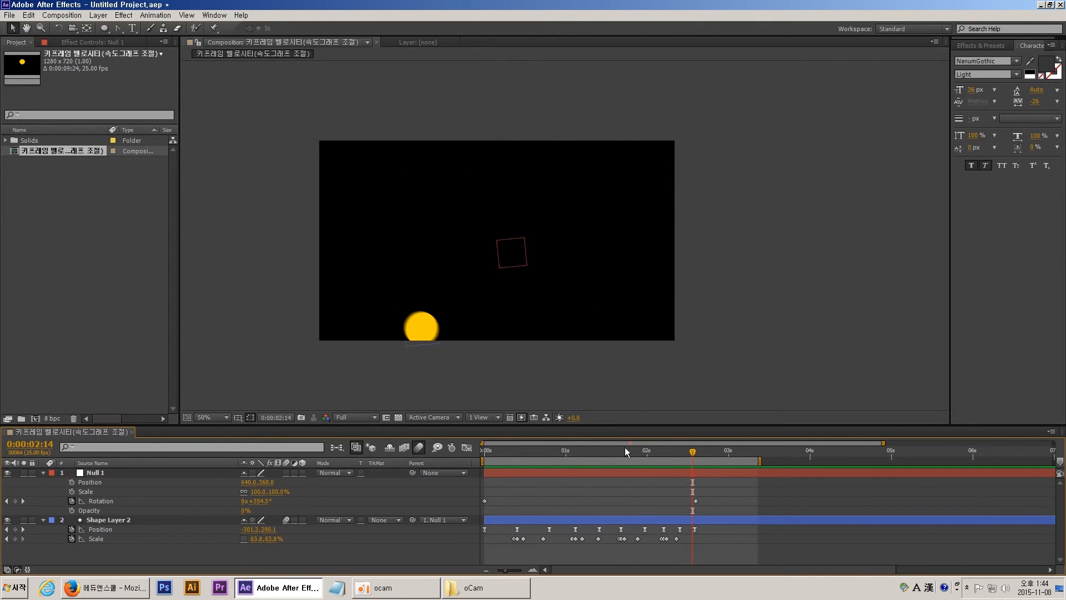
key("Home")
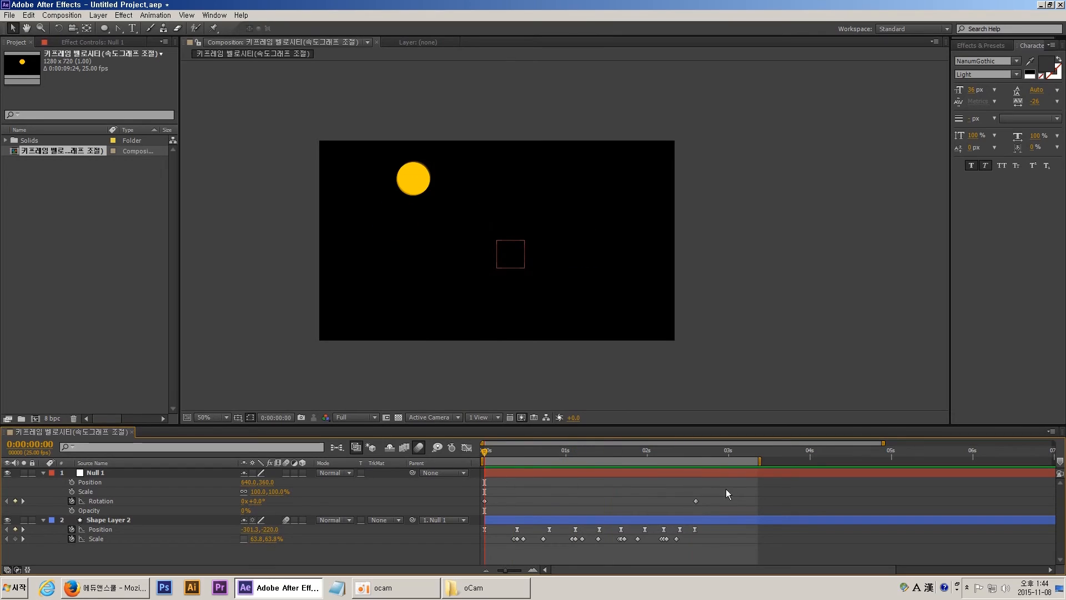
left_click_drag(725, 488, 479, 510)
key("Delete")
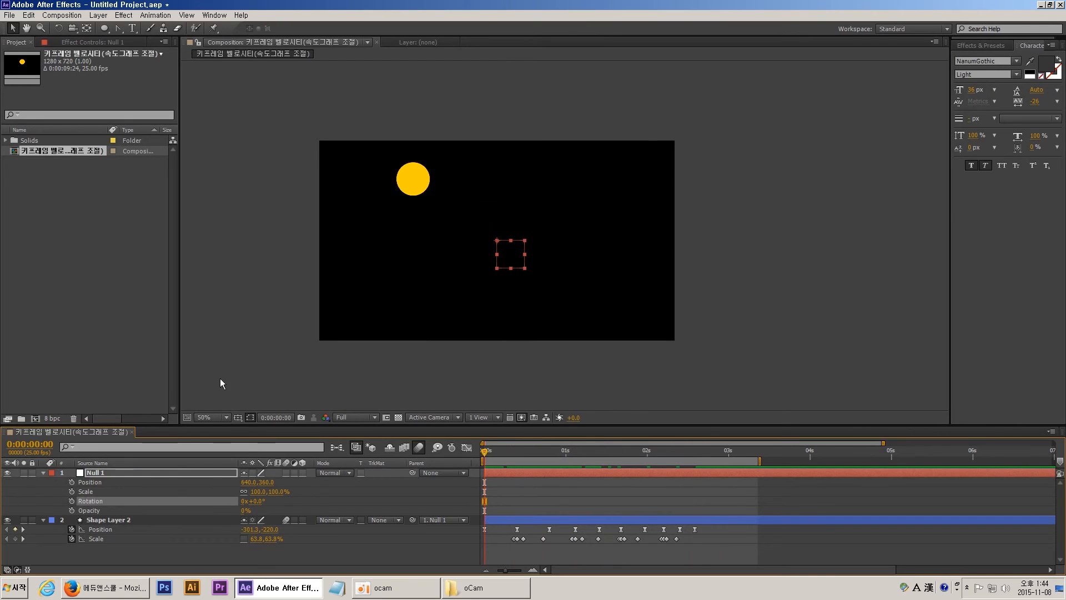
Animate Null 1's Position horizontally from 640, 360 at 0:00:00:00 to about 896, 360 at 0:00:02:15, and preview the motion.
left_click(76, 482)
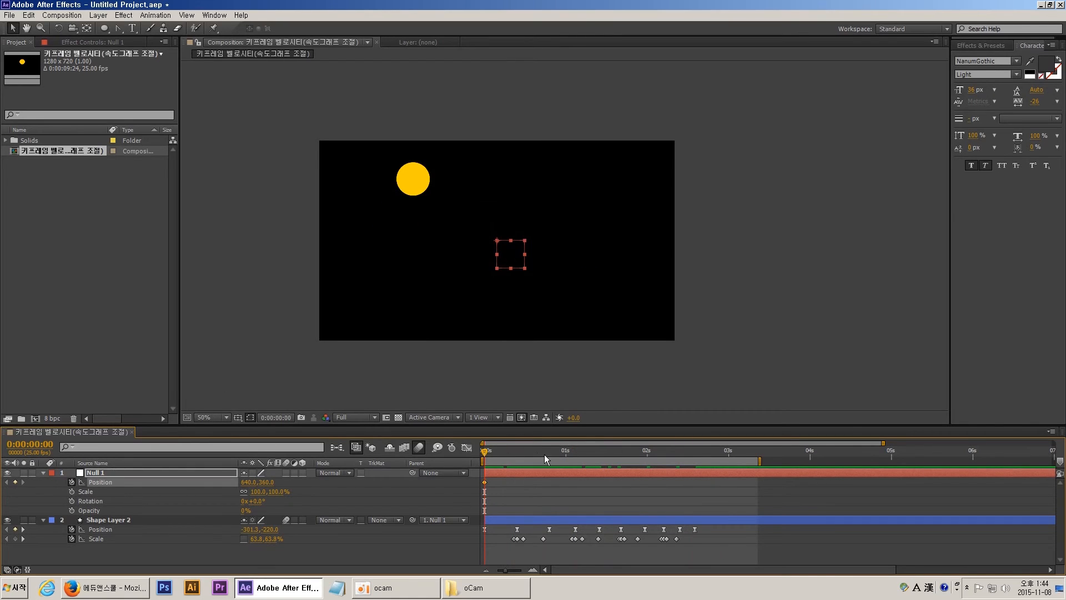
left_click_drag(504, 449, 697, 466)
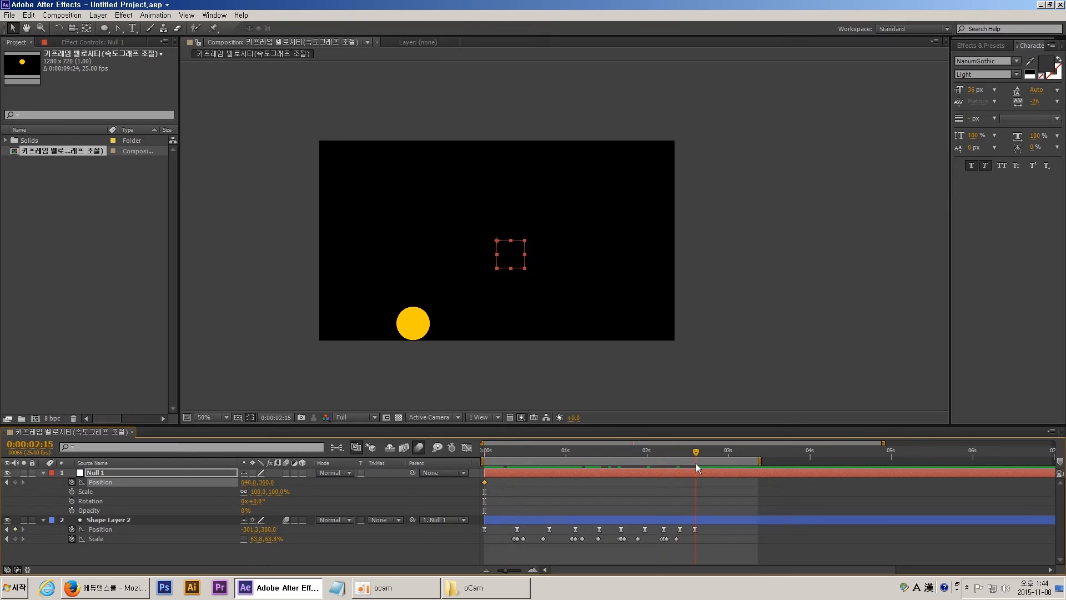
left_click_drag(499, 251, 571, 259)
left_click(569, 491)
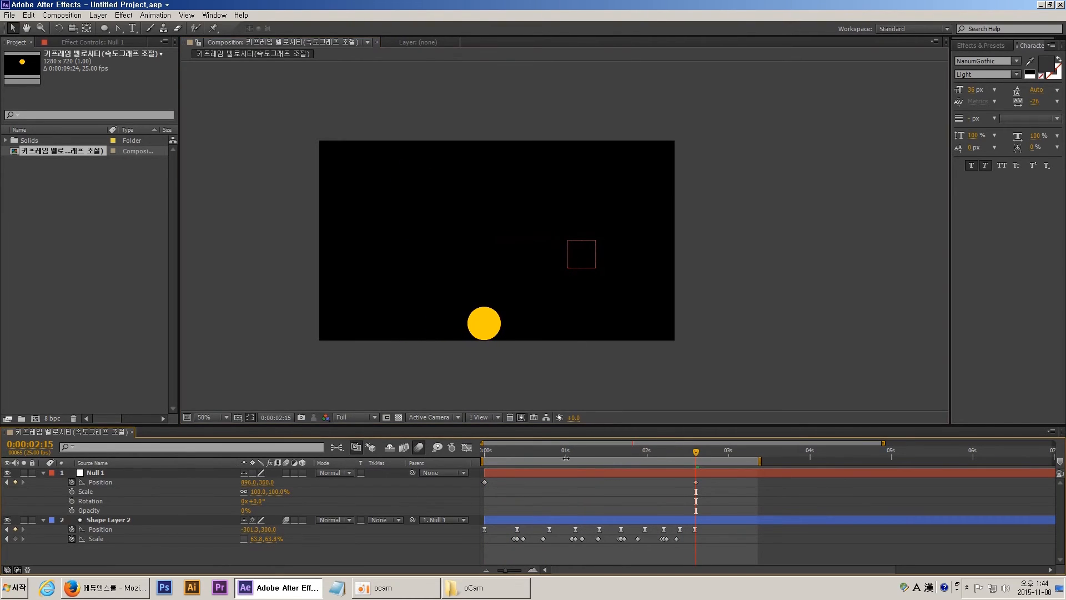
key("space")
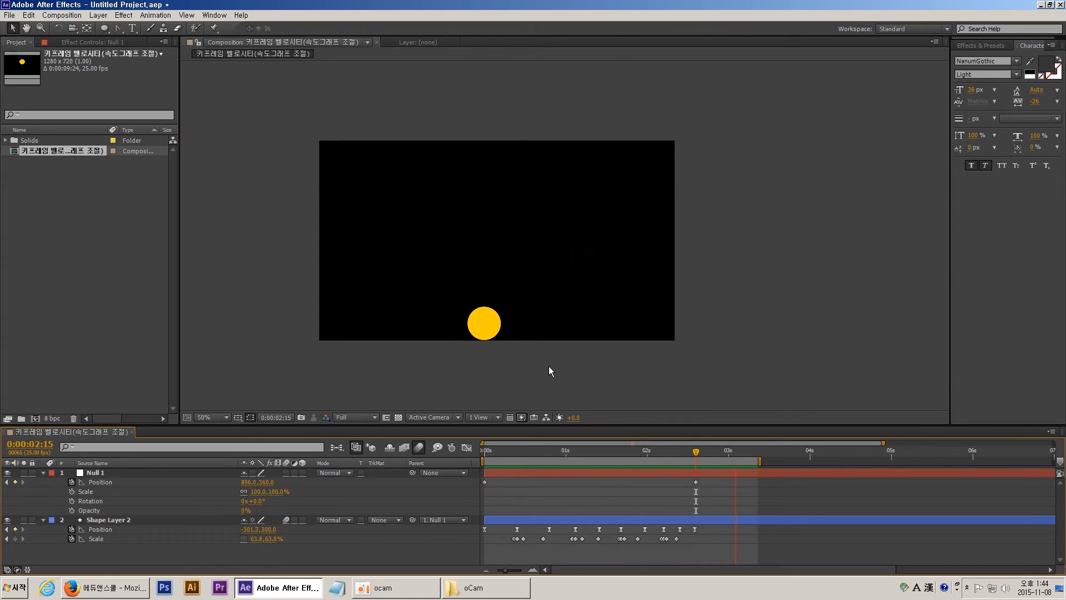
key("space")
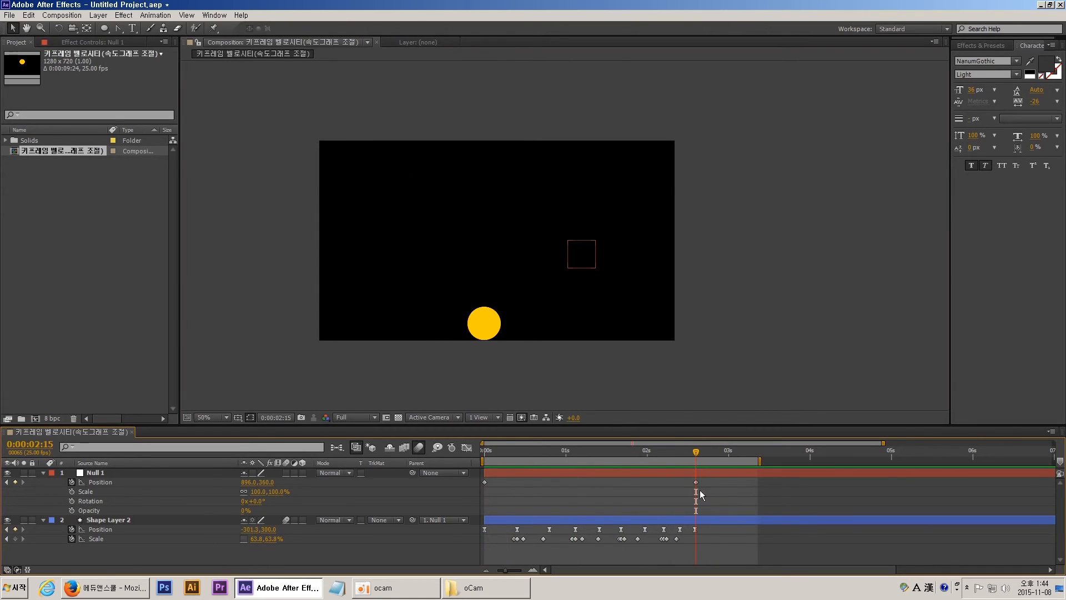
Widen Null 1's horizontal travel to about 402, 360 at 0:00:00:00 and about 1130, 360 at 0:00:02:15, and preview the motion.
left_click_drag(570, 460, 484, 461)
left_click(499, 474)
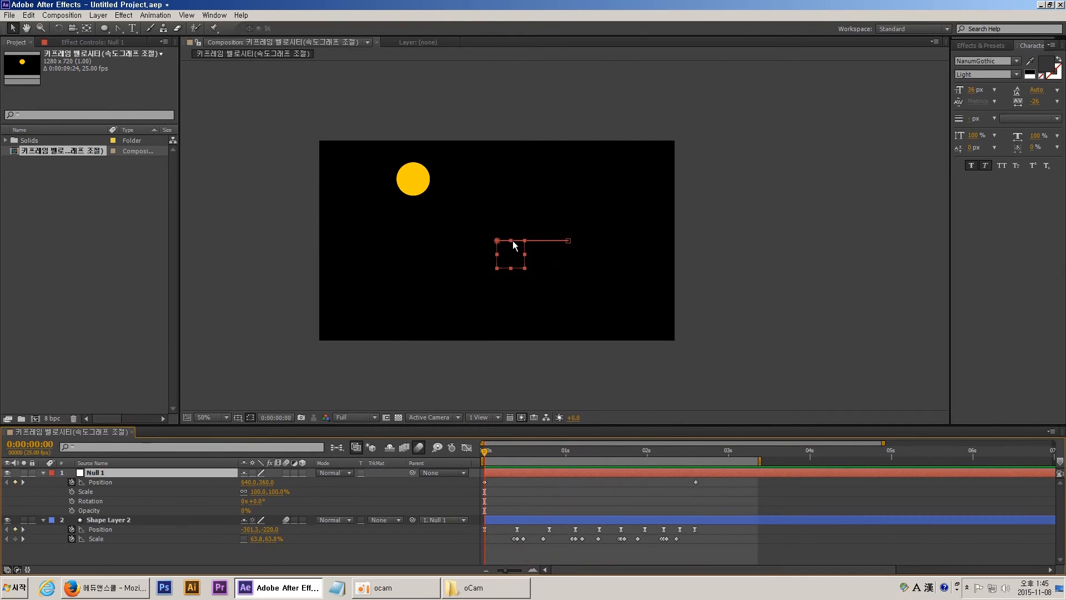
left_click_drag(505, 241, 435, 242)
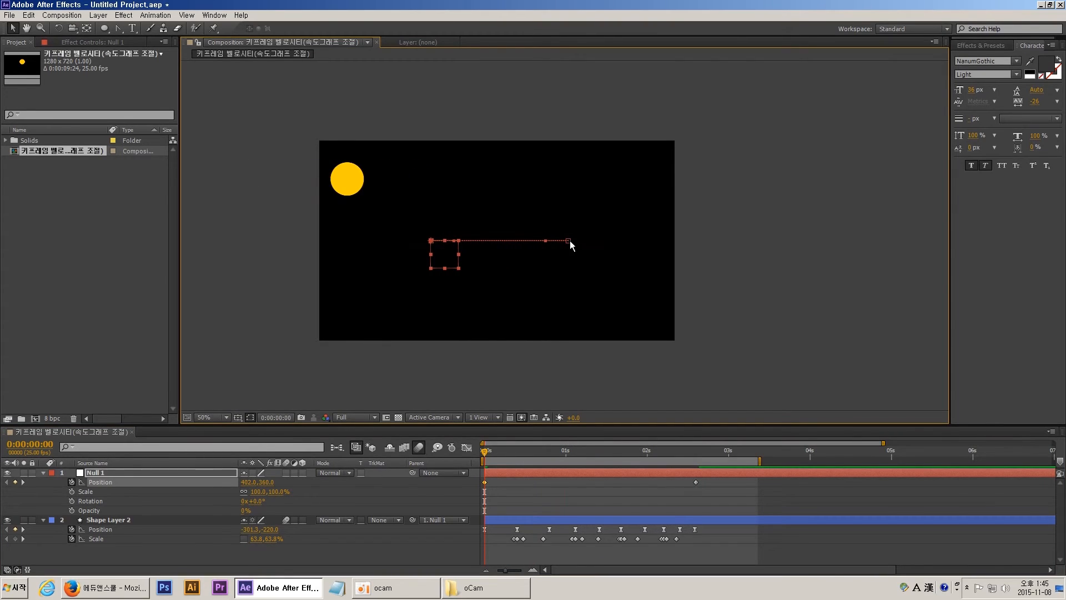
left_click(696, 450)
left_click(578, 242)
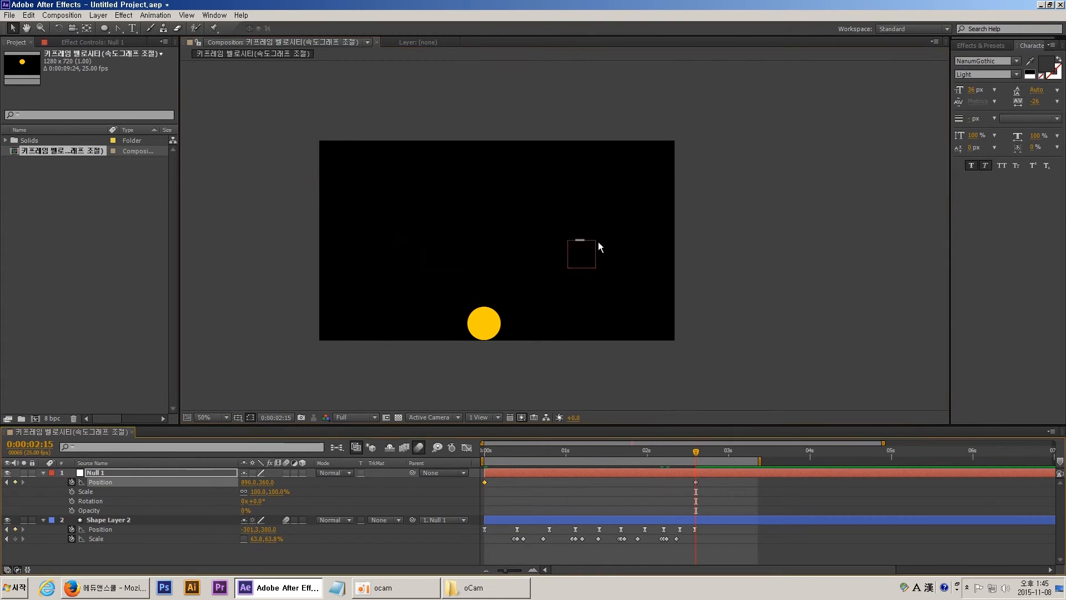
left_click_drag(585, 239, 645, 232)
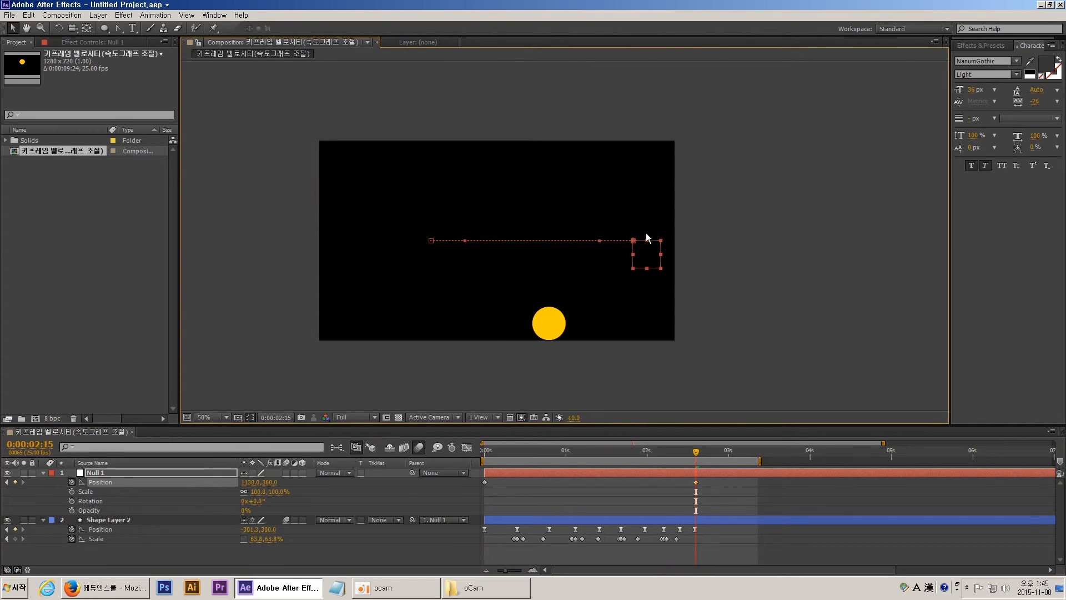
left_click(651, 485)
key("space")
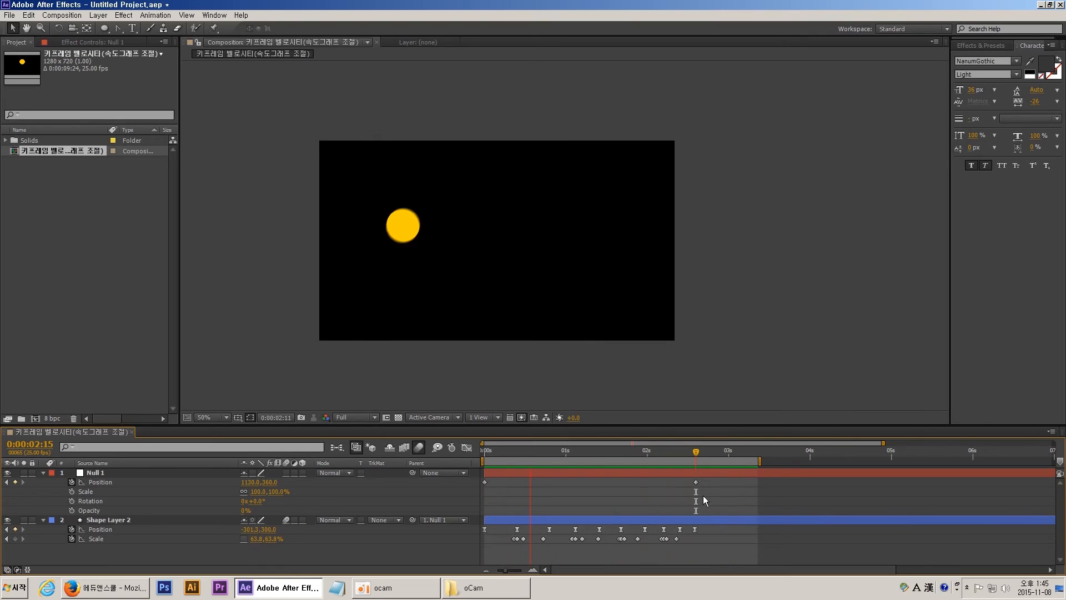
key("space")
Apply Easy Ease to Null 1's Position keyframe at 0:00:02:15, check its speed graph, and preview the motion.
left_click_drag(696, 483, 704, 484)
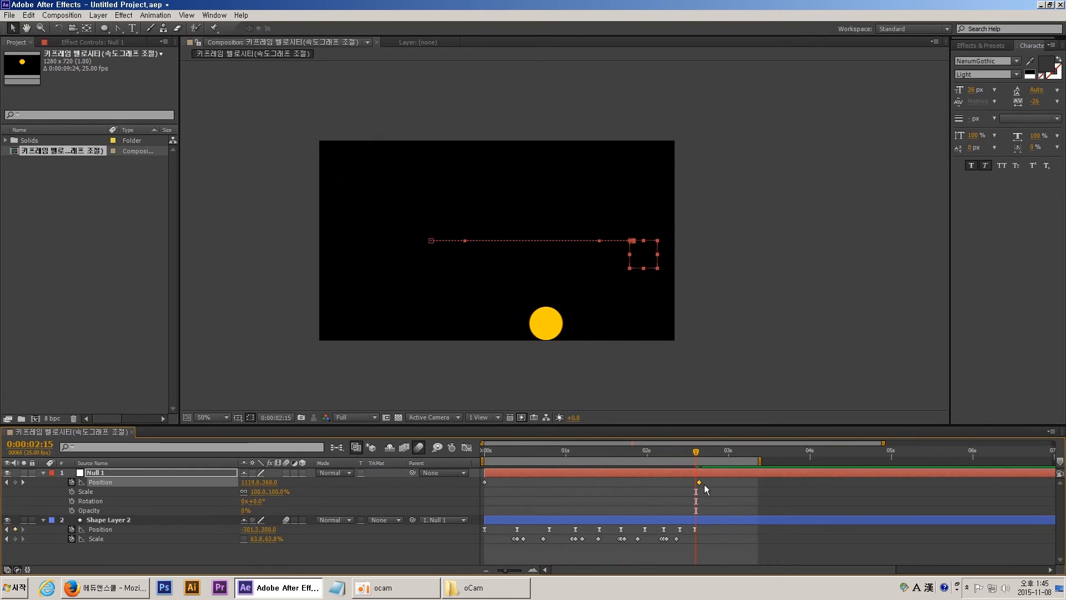
key("ctrl+z")
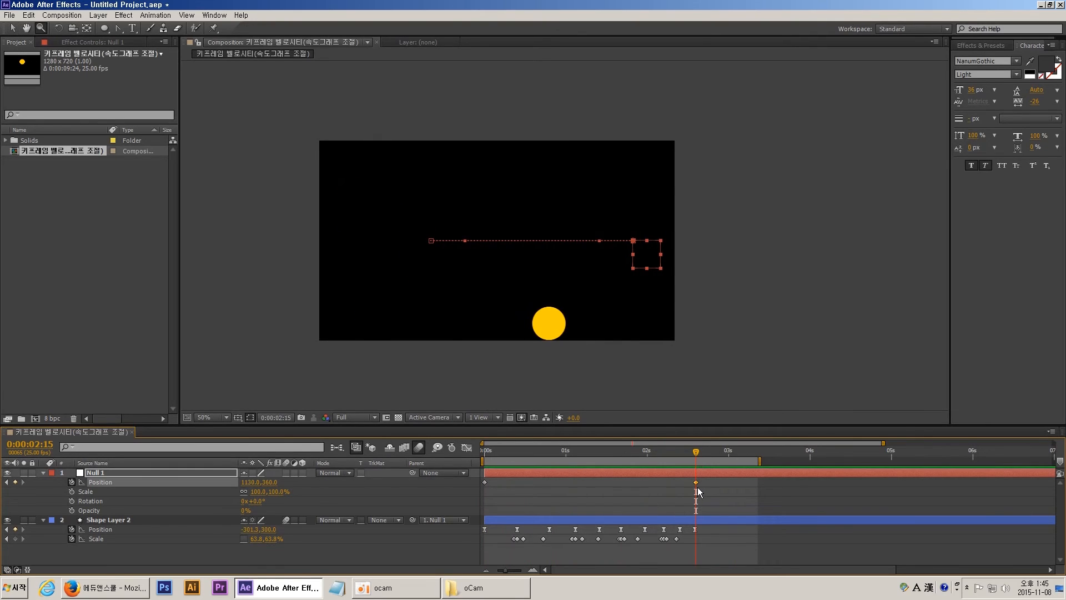
key("F9")
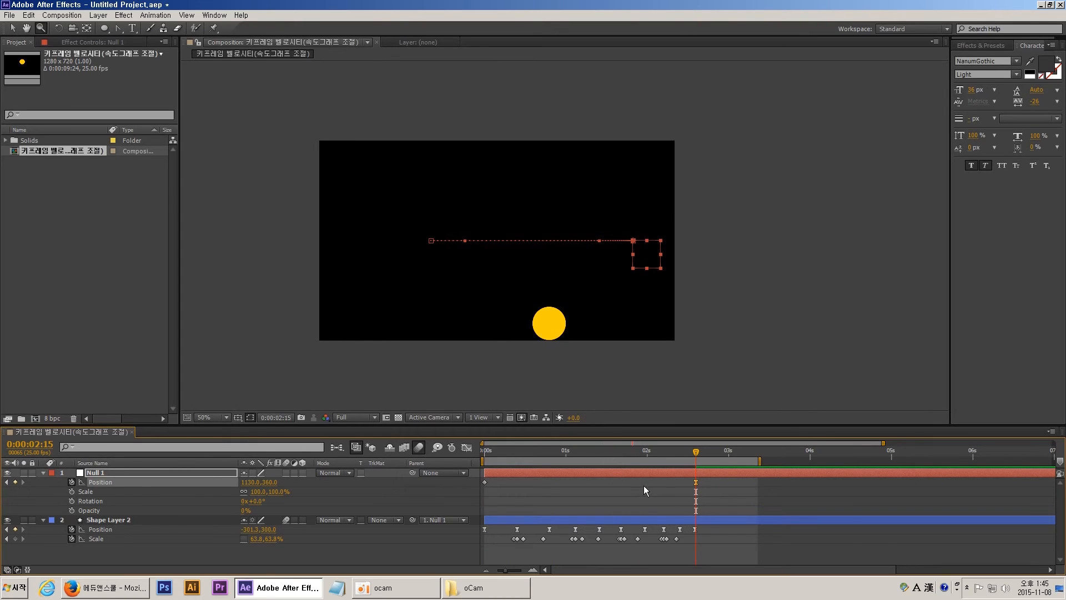
left_click(467, 447)
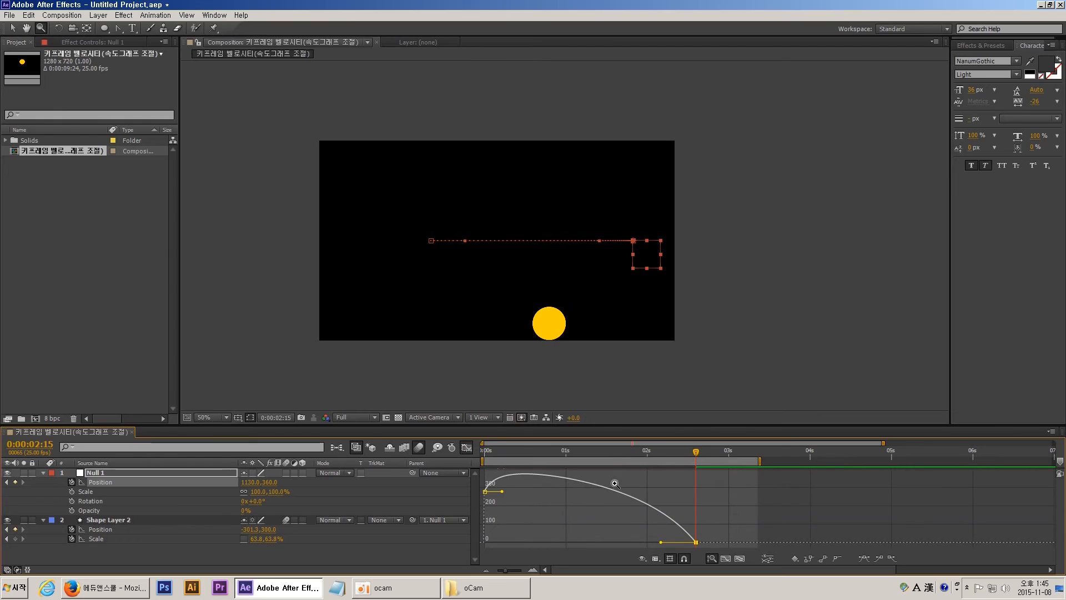
key("v")
left_click_drag(648, 458, 704, 464)
left_click(467, 447)
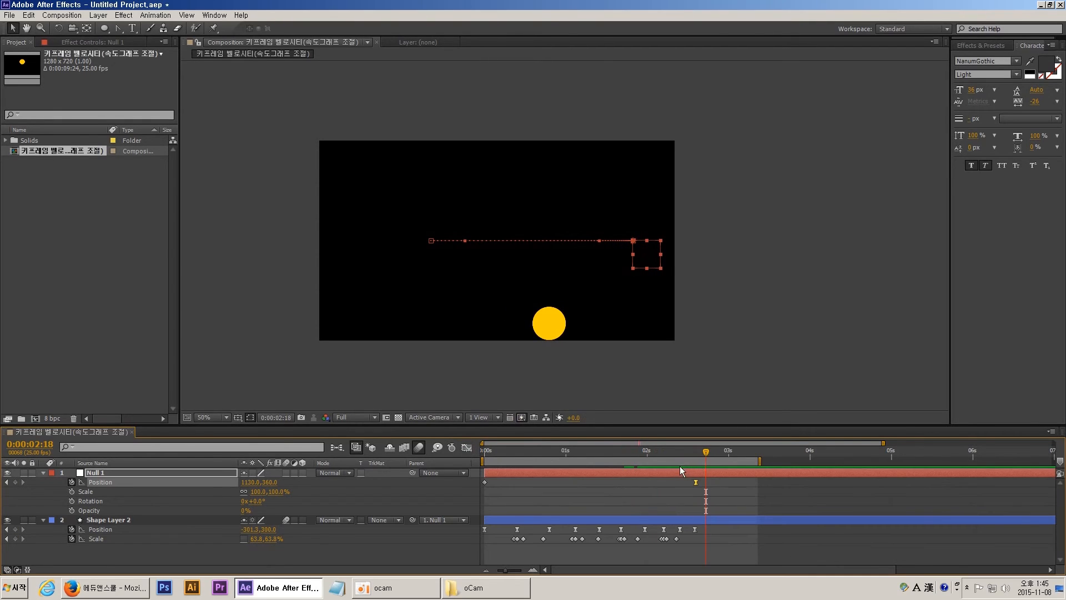
key("KP_0")
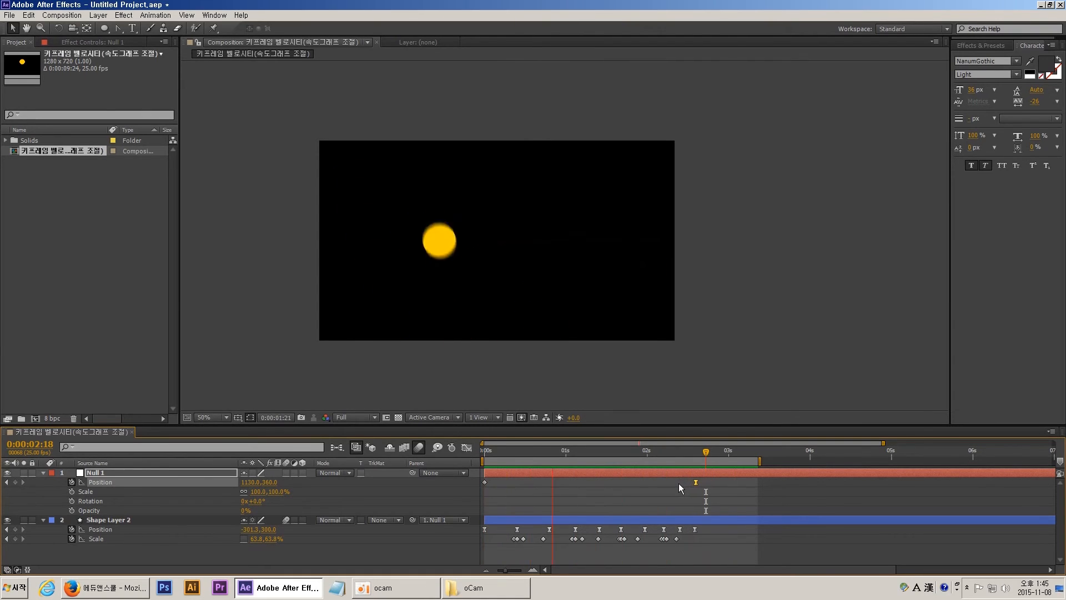
key("space")
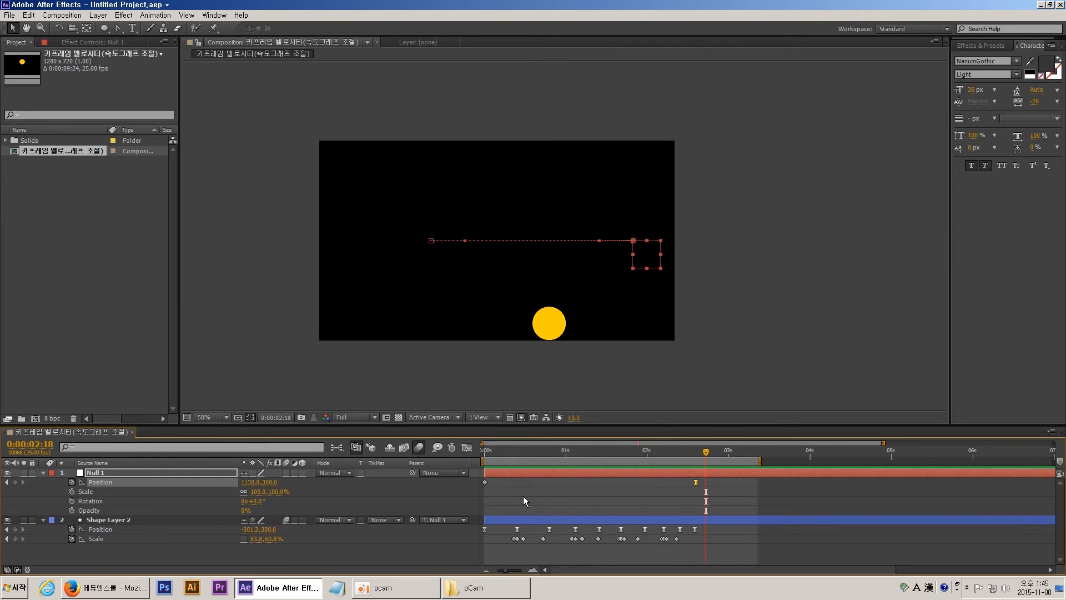
Shorten Null 1's travel by setting its Position at 0:00:02:15 to about 996, 360, and scrub through the start of the motion.
left_click_drag(481, 455, 694, 471)
left_click_drag(643, 243, 605, 243)
left_click(495, 453)
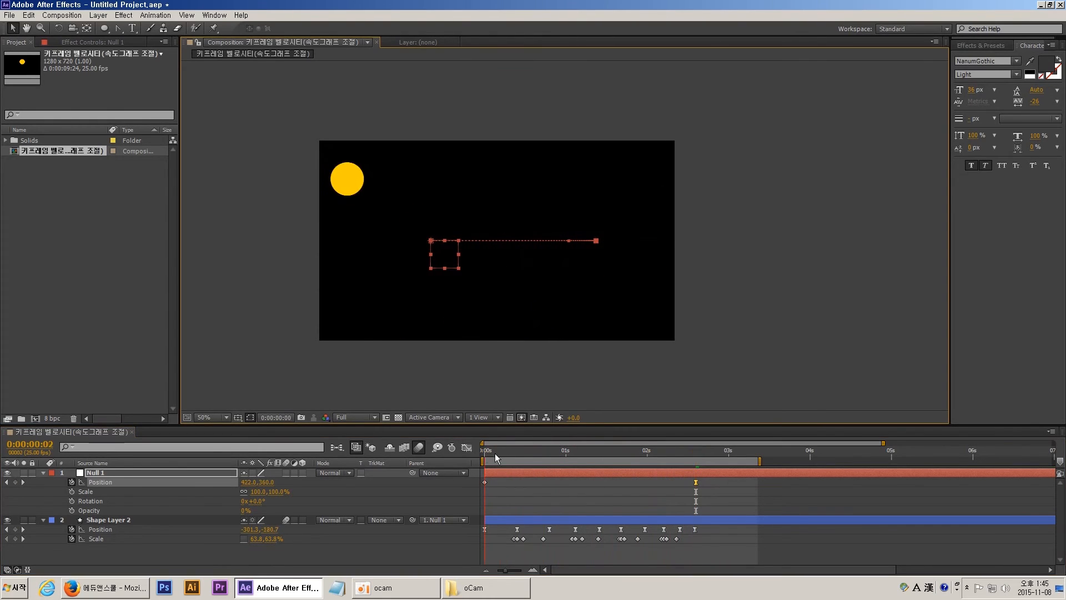
left_click_drag(495, 453, 537, 465)
Select Null 1 and Shape Layer 2 in turn and compare their motion paths while scrubbing the timeline.
left_click(546, 490)
left_click(545, 472)
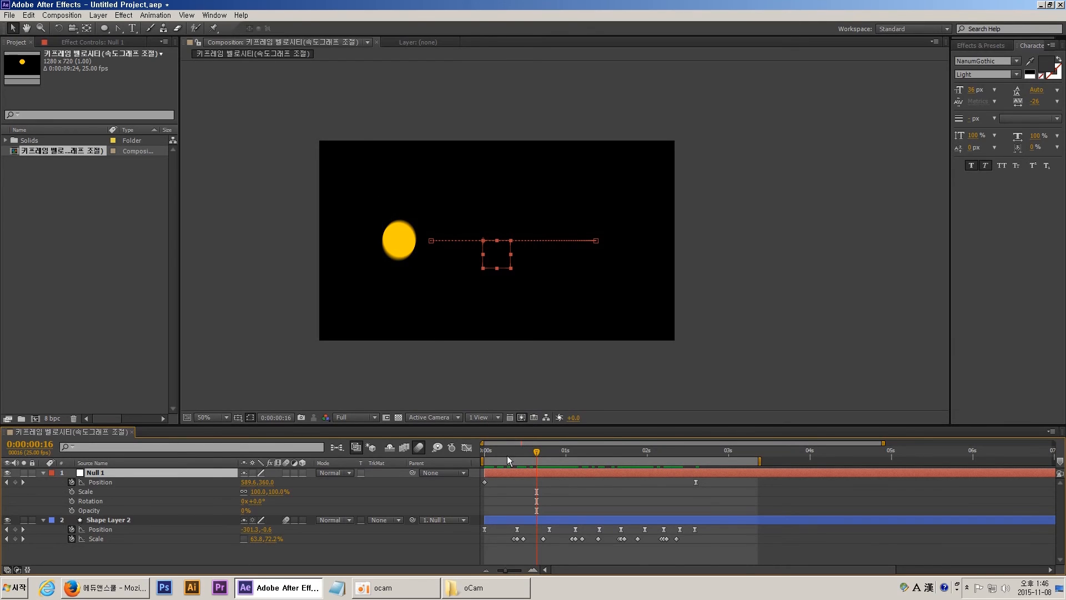
left_click(529, 522)
mouse_move(534, 453)
left_mouse_down()
mouse_move(516, 456)
mouse_move(513, 471)
mouse_move(517, 449)
left_mouse_up()
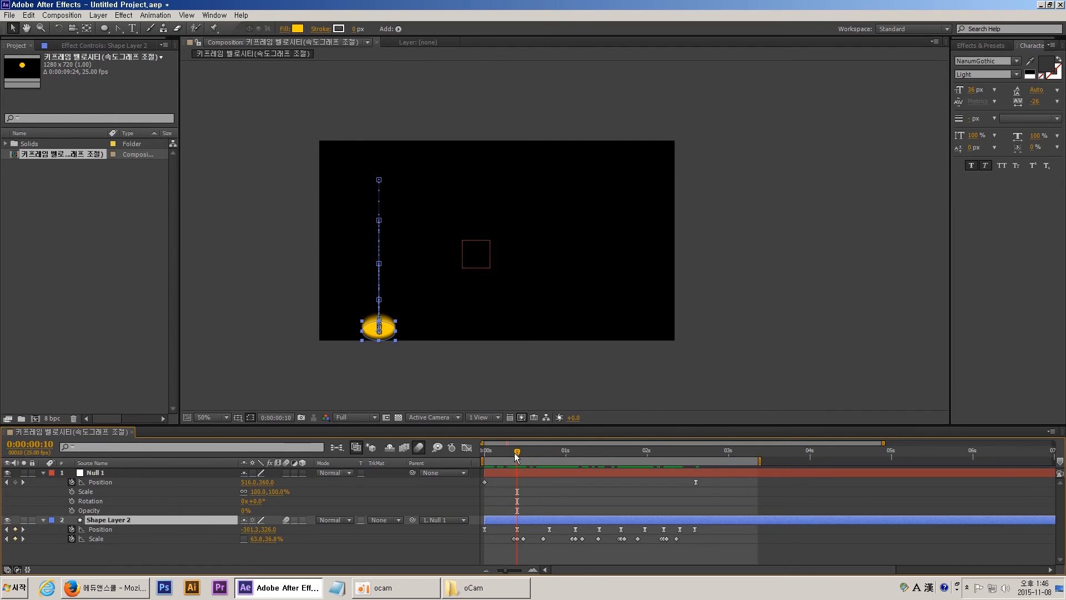
left_click_drag(516, 455, 646, 473)
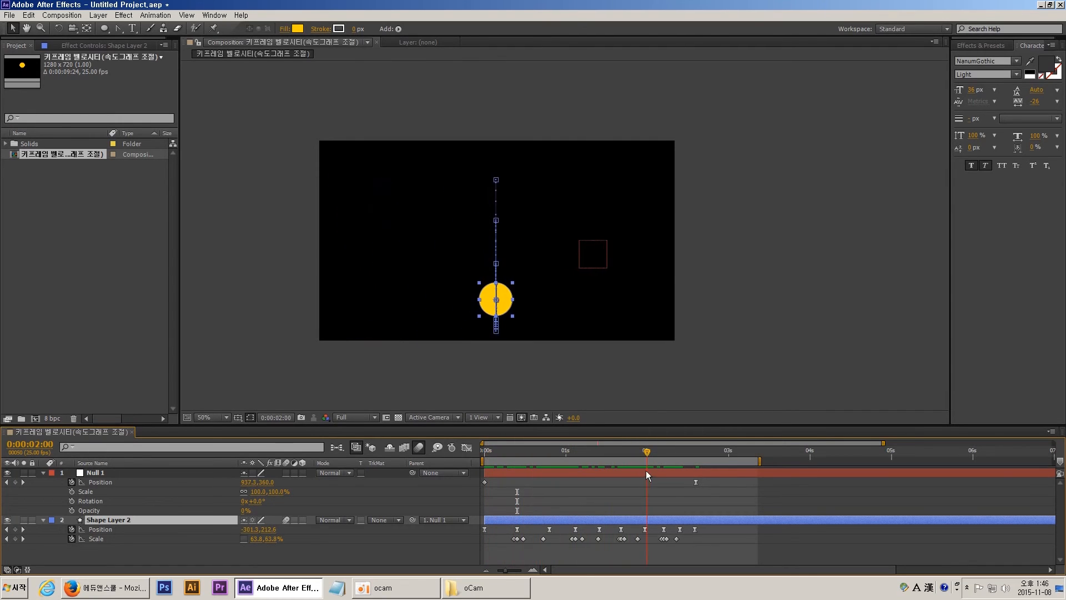
key("F2")
key("KP_0")
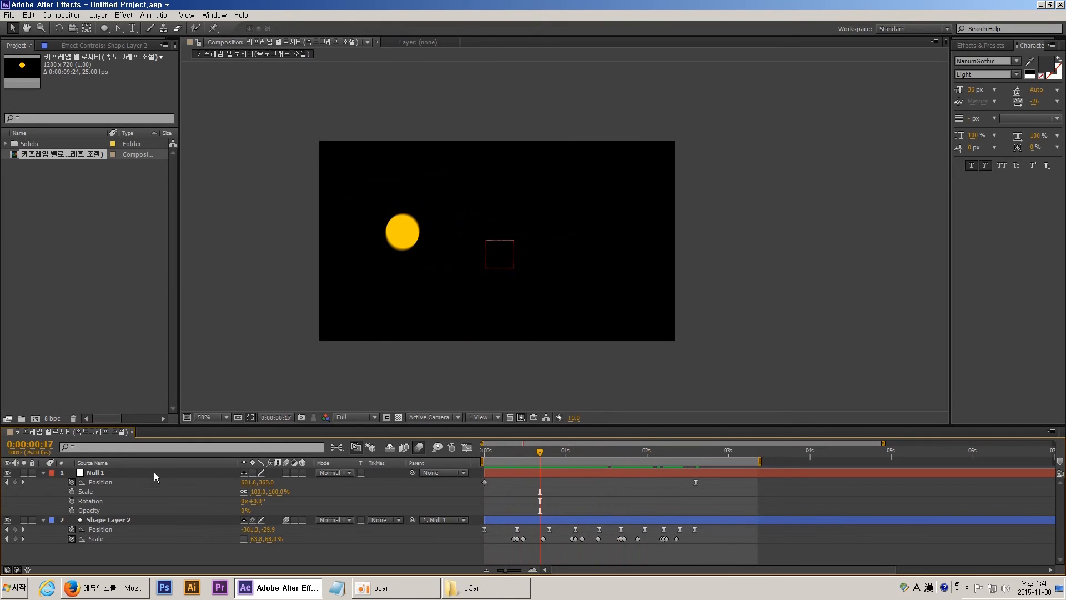
Preview the ball's combined bounce and horizontal travel, and inspect Shape Layer 2 at 0:00:02:15 and 0:00:00:12.
left_click(155, 471)
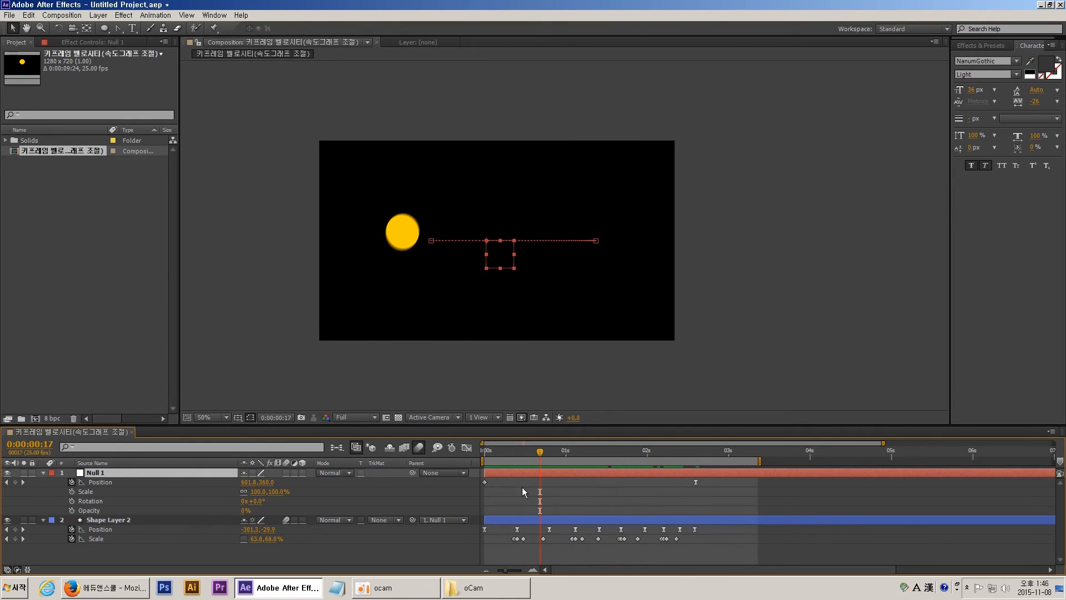
key("F2")
key("KP_0")
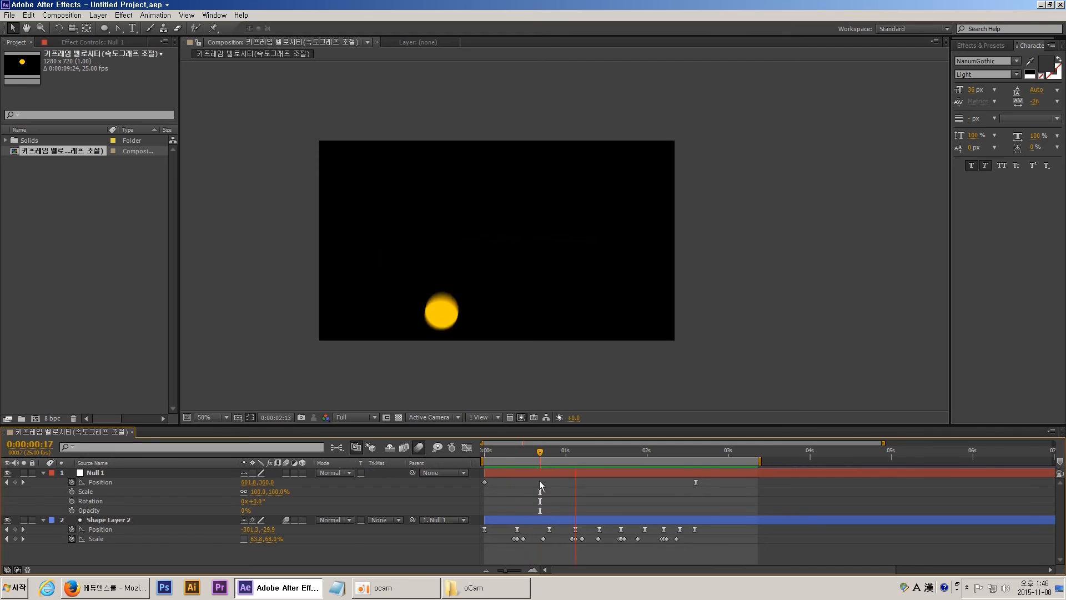
key("space")
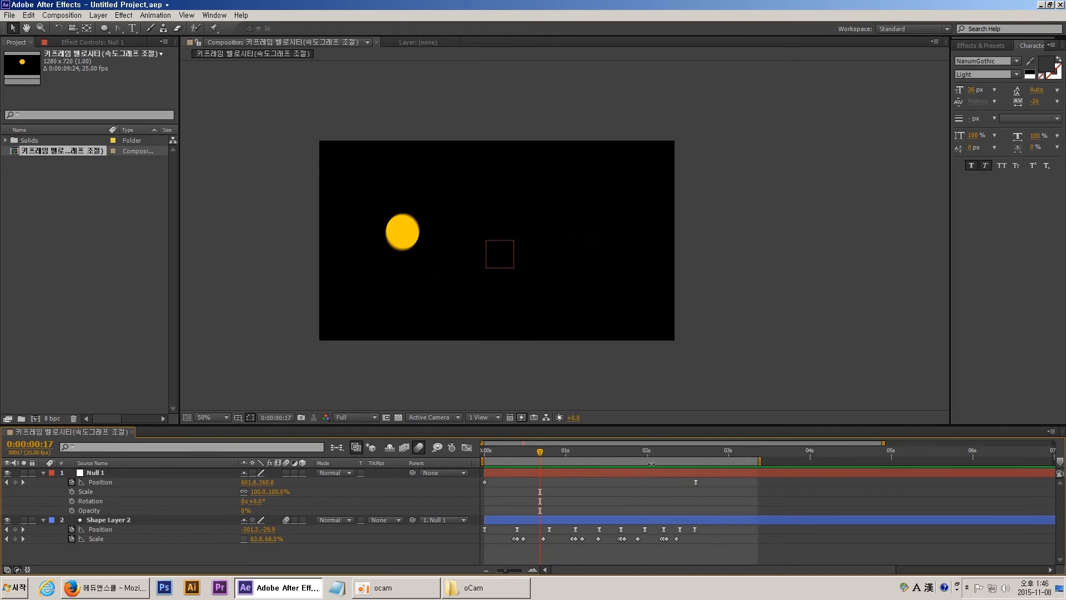
key("space")
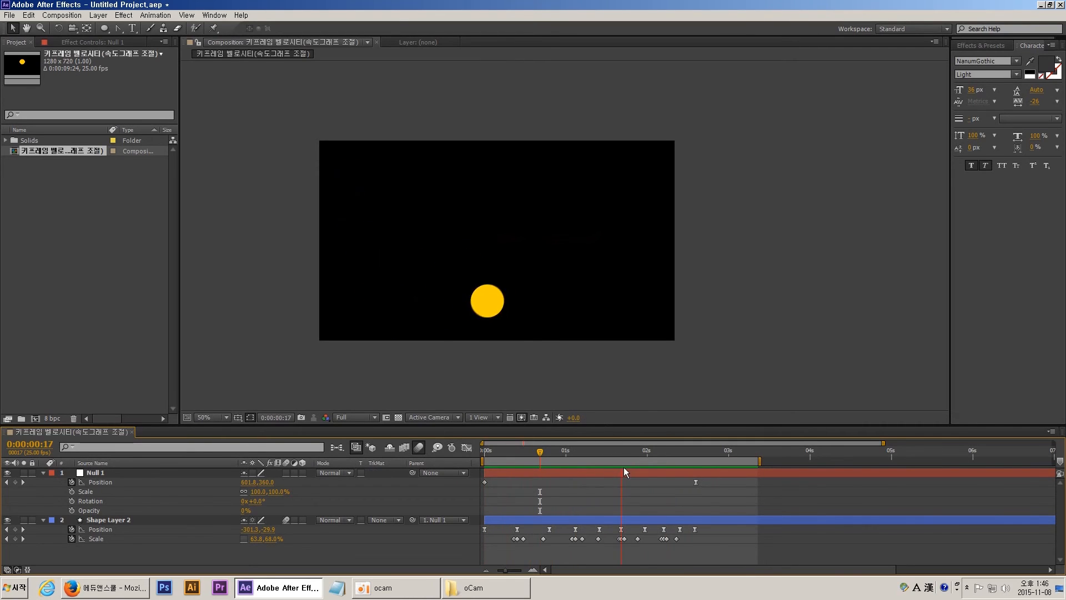
key("space")
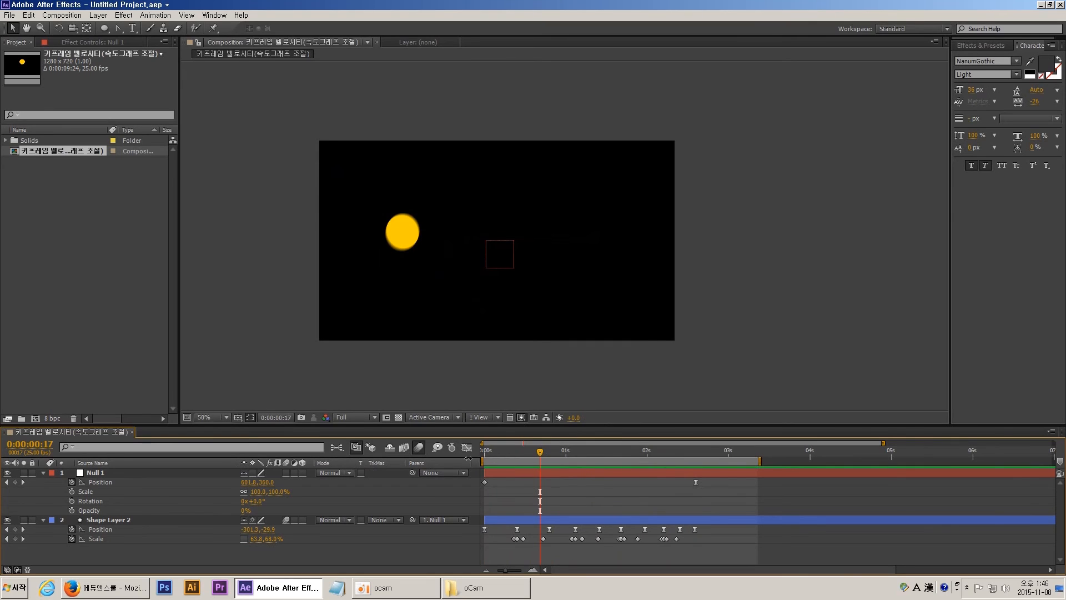
left_click_drag(488, 453, 698, 468)
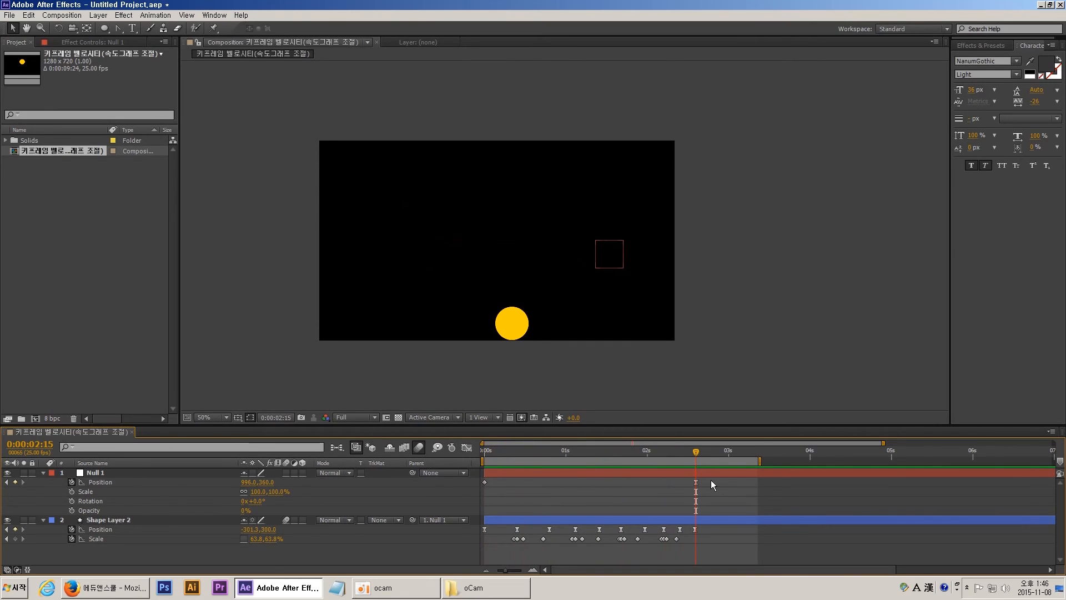
left_click(701, 515)
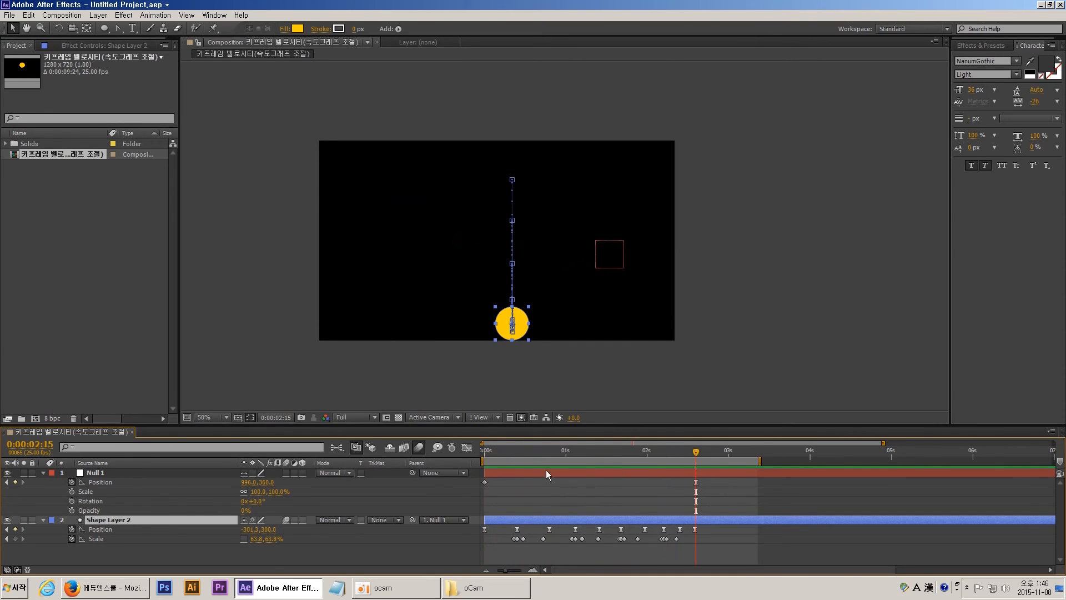
left_click_drag(516, 454, 522, 454)
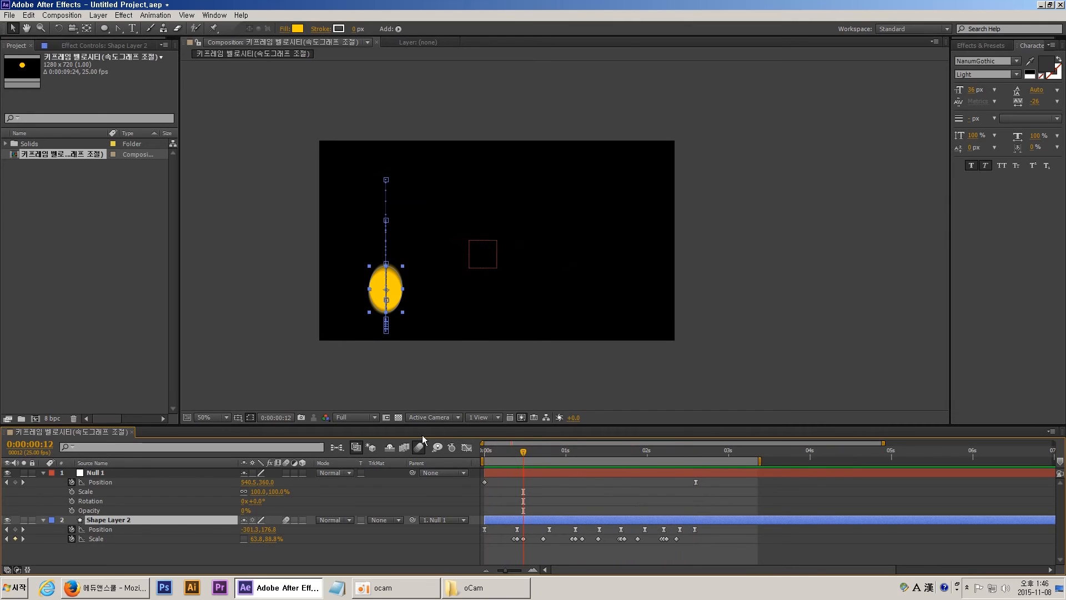
Create a new 1280 x 720, 10-second composition and add a white text layer reading HOLD KEYFRAME.
key("ctrl+n")
key("Return")
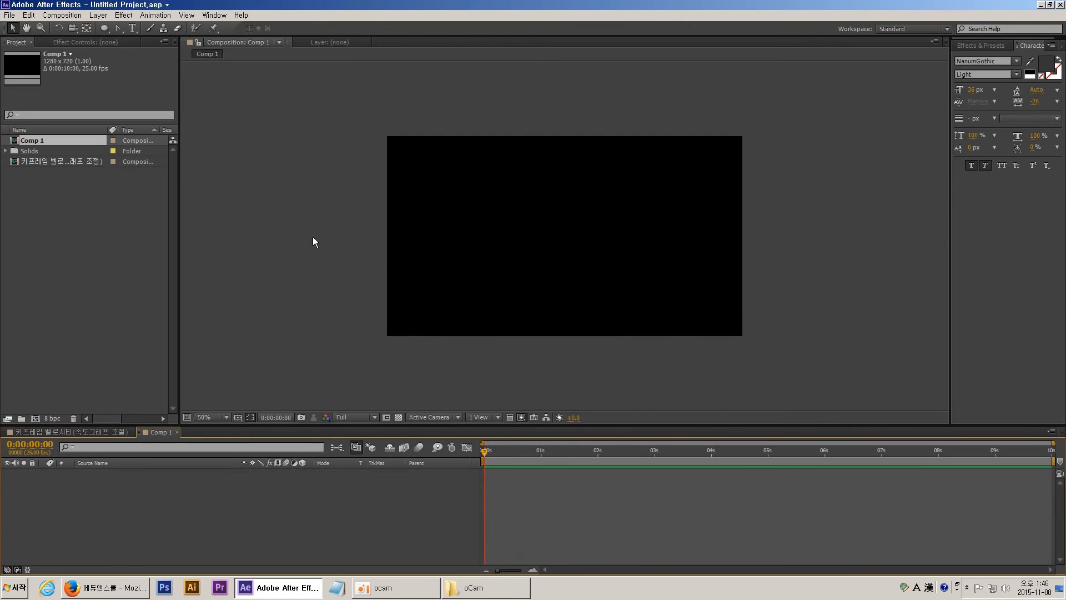
left_click(132, 28)
left_click(461, 220)
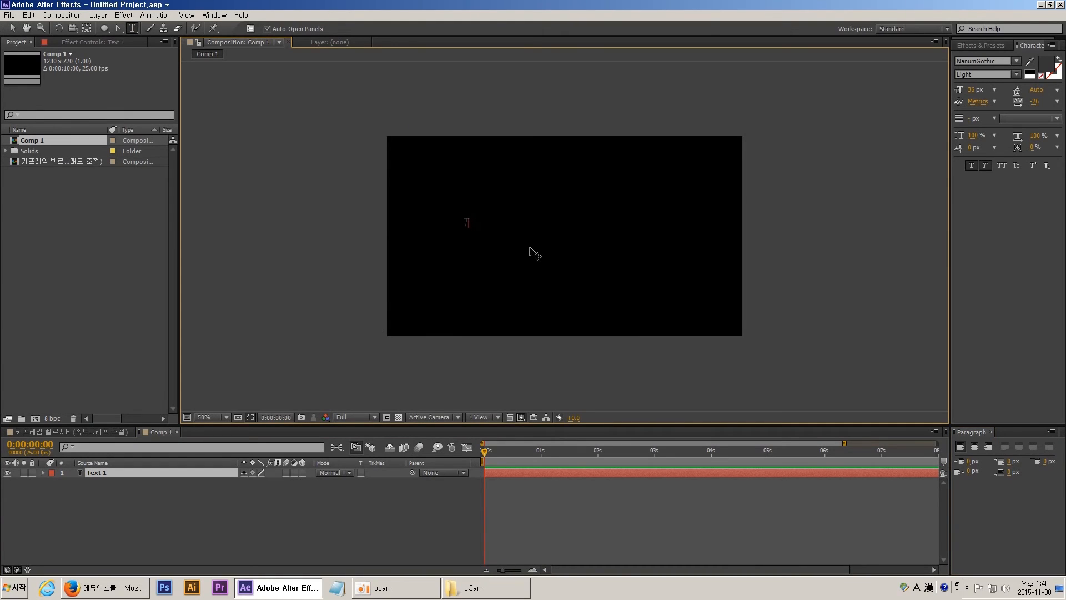
type("T")
key("BackSpace")
type("HOLD KEYFRAME")
left_click_drag(533, 220, 538, 220)
type("ME")
left_click(12, 28)
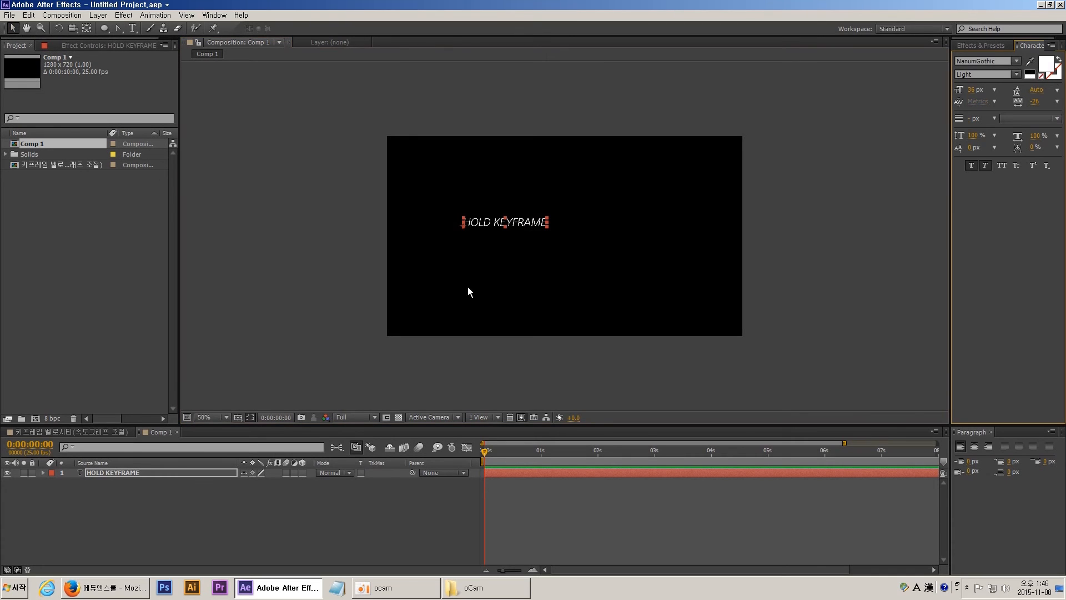
Enlarge the HOLD KEYFRAME text and place it near the middle of the frame, and go to 0:00:00:17.
left_click_drag(518, 221, 705, 172)
left_click_drag(672, 216, 632, 225)
left_click(512, 512)
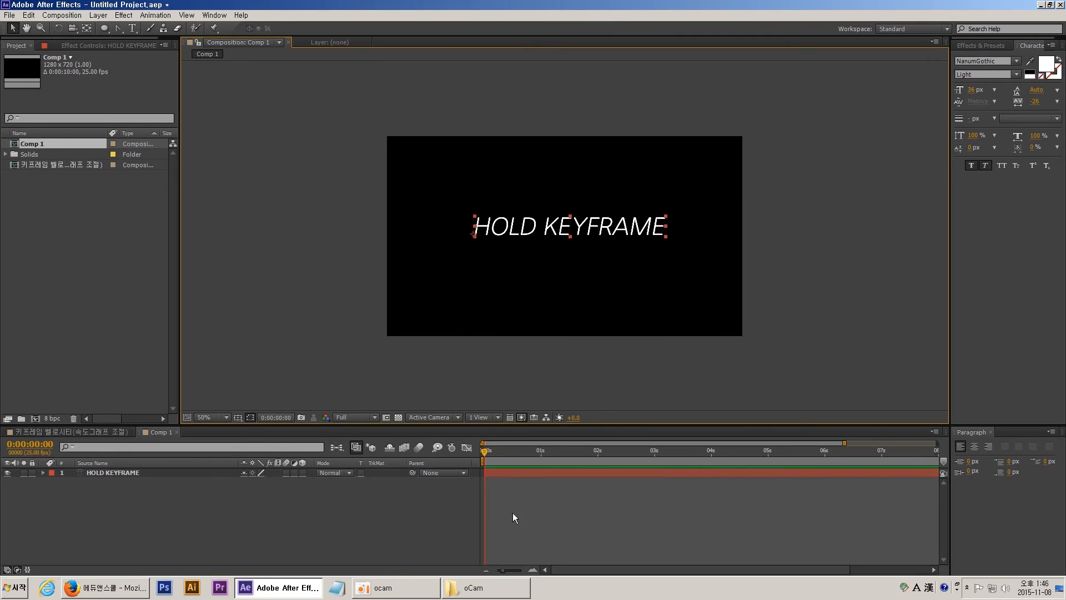
left_click(496, 451)
left_click_drag(527, 457, 522, 456)
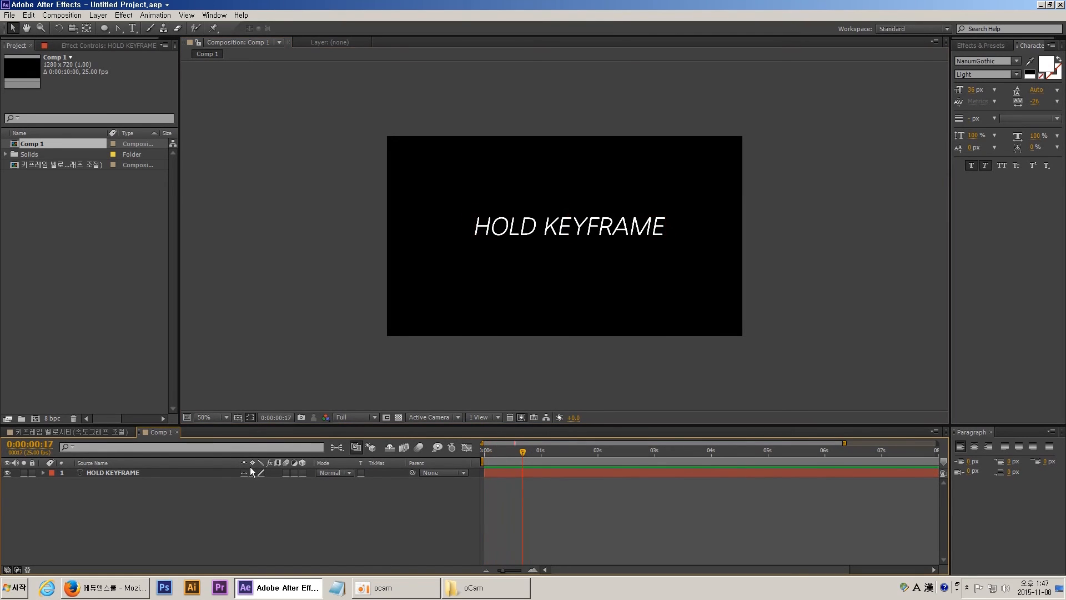
Reveal the HOLD KEYFRAME layer's scale, try a scale keyframe at 0:00:00:17, and return to the first frame.
left_click(222, 472)
key("s")
left_click(72, 482)
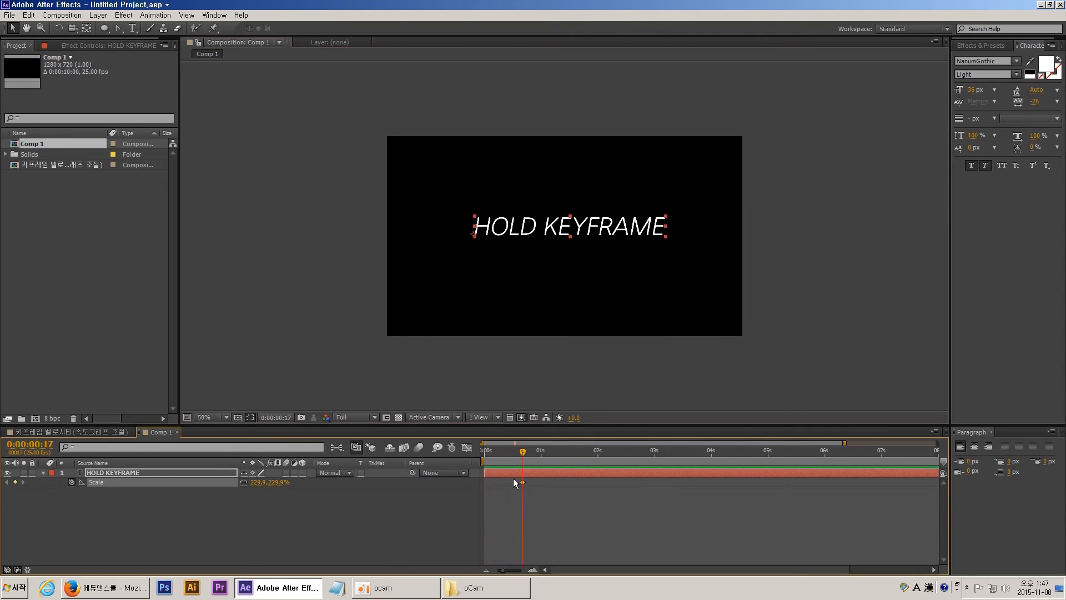
key("Home")
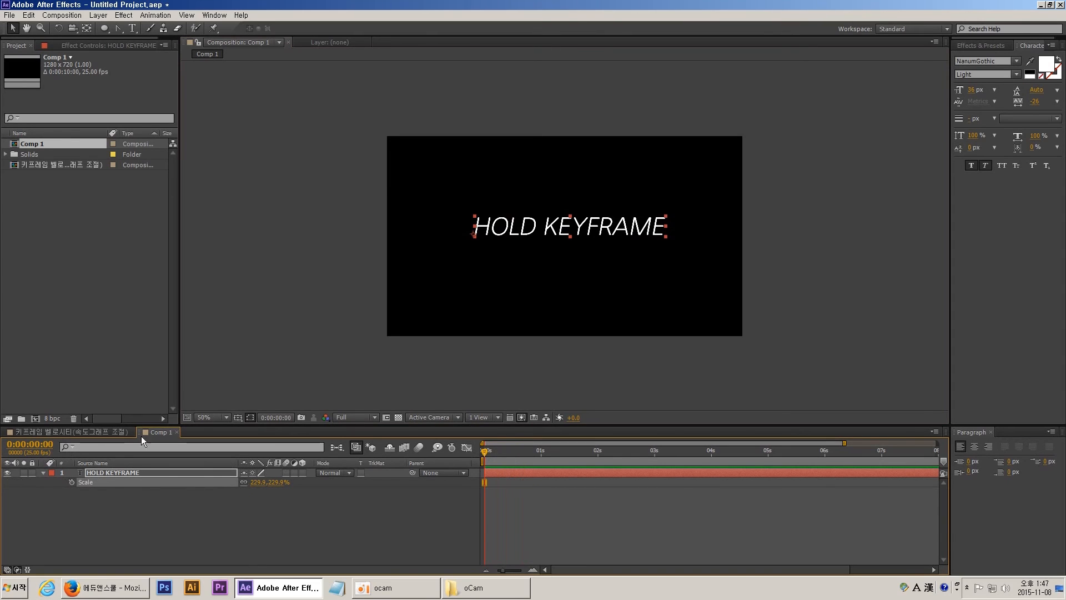
Move the HOLD KEYFRAME layer's anchor point to the middle of the words and centre the text in the frame with the safe-zone guides shown.
key("y")
left_click_drag(475, 234, 599, 233)
key("apostrophe")
key("v")
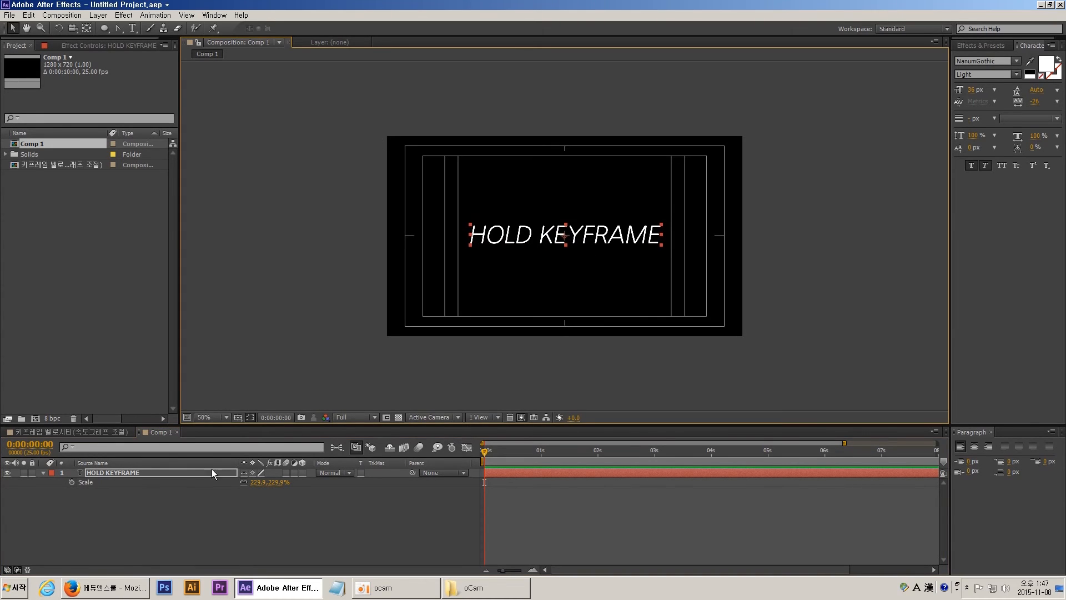
Keyframe the text's scale at about 1 second, set it to 0% at the first frame, and preview the growth.
left_click(71, 482)
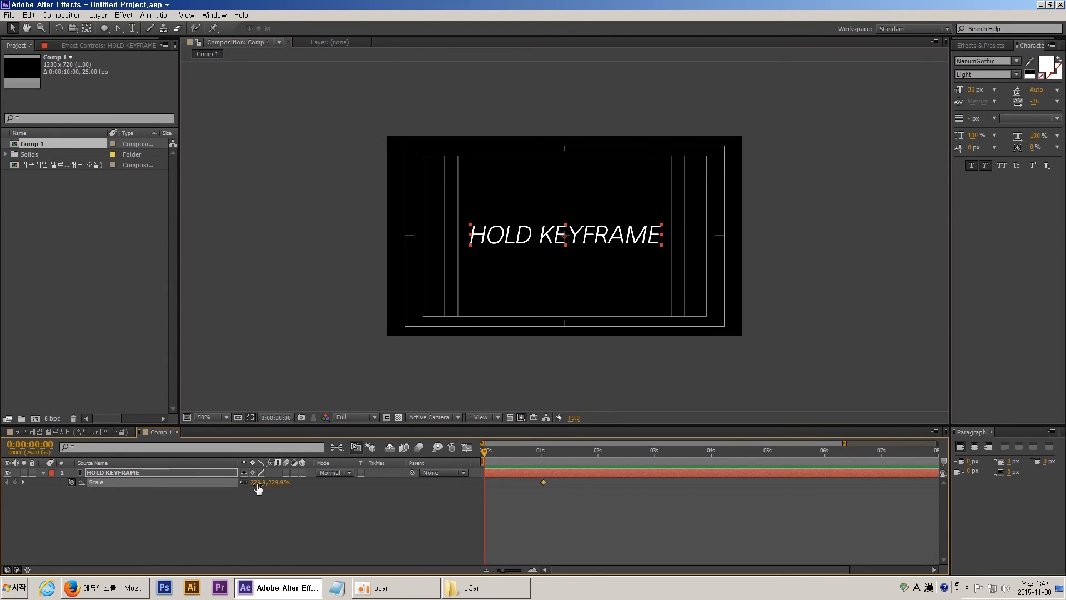
type("0.0,0.0")
key("Return")
left_click(535, 510)
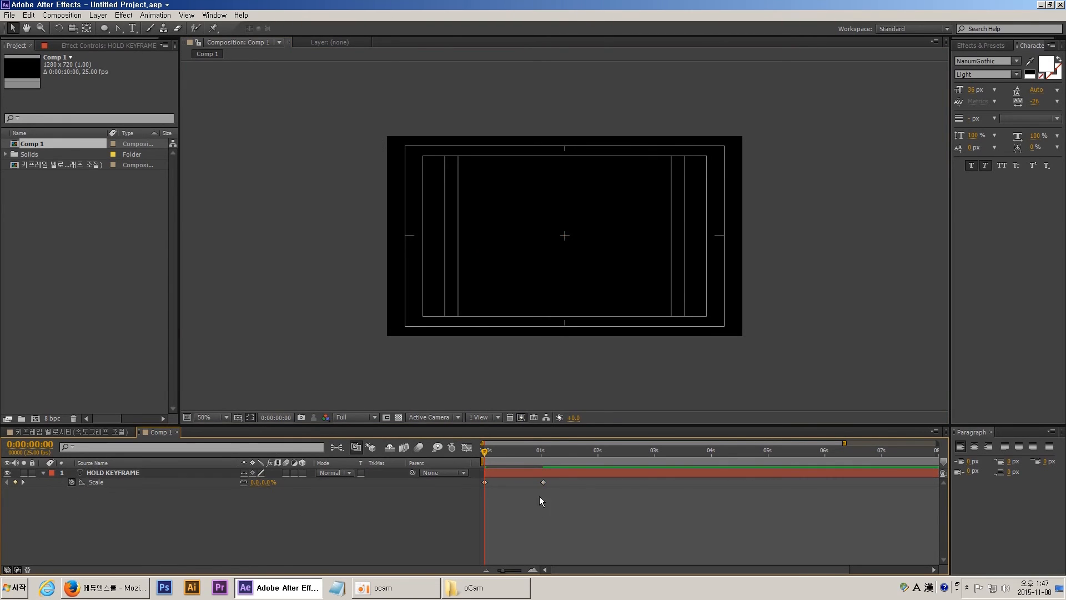
key("KP_0")
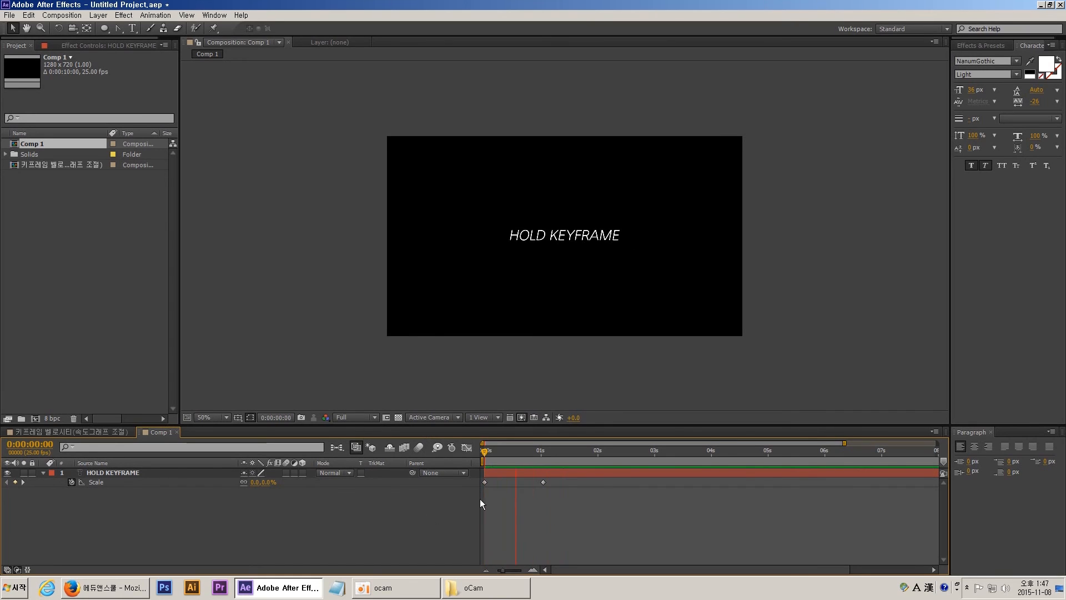
Move the second scale keyframe to 0:00:03:01, enlarge the text there far beyond the frame, and preview the zoom.
left_click_drag(544, 480, 651, 482)
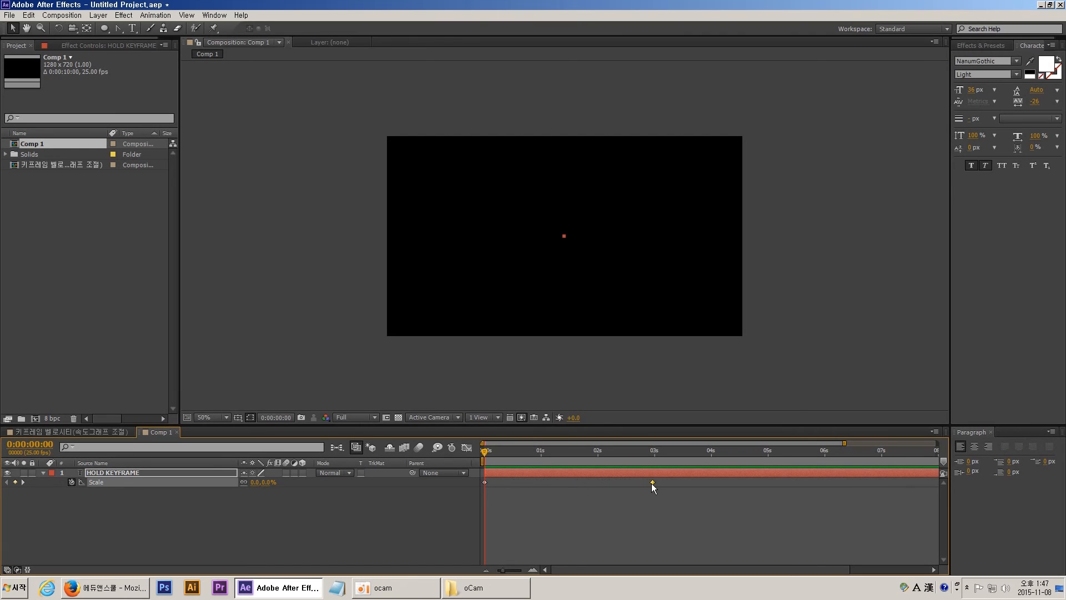
left_click(654, 453)
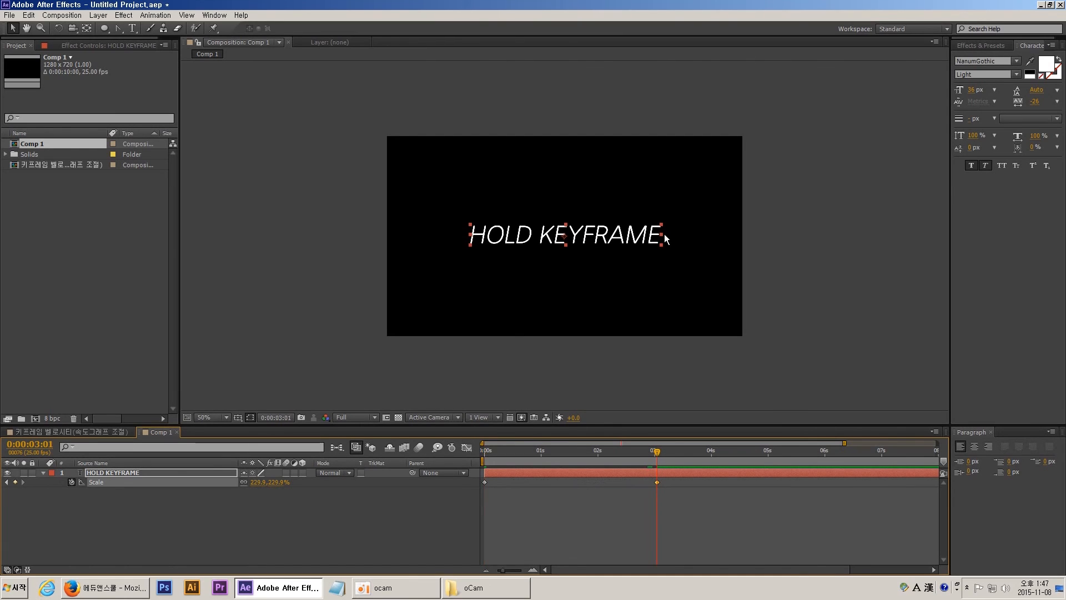
left_click_drag(662, 234, 779, 160)
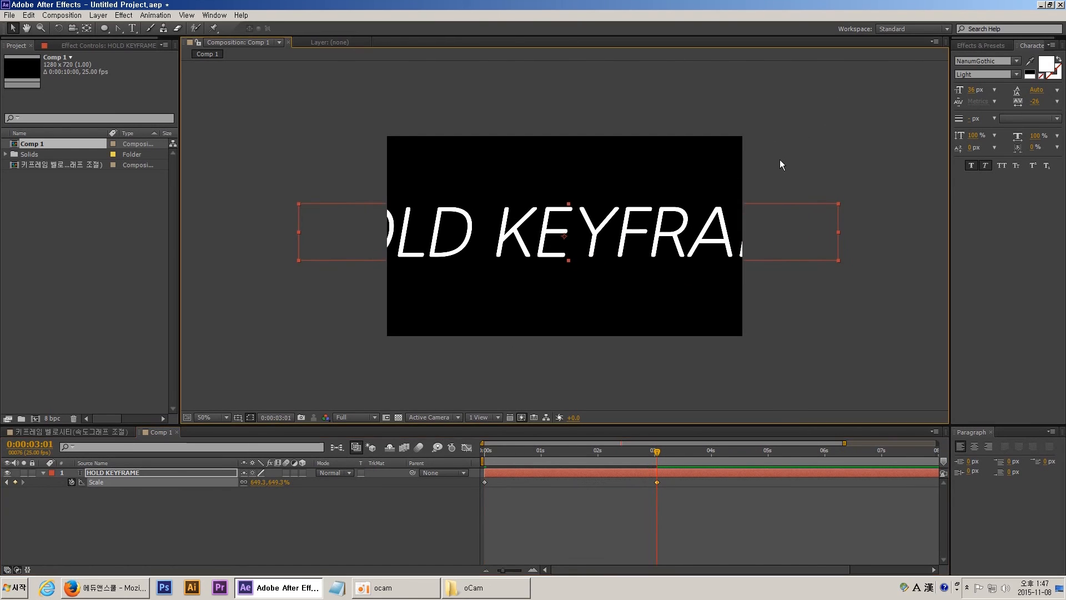
left_click_drag(839, 204, 1064, 17)
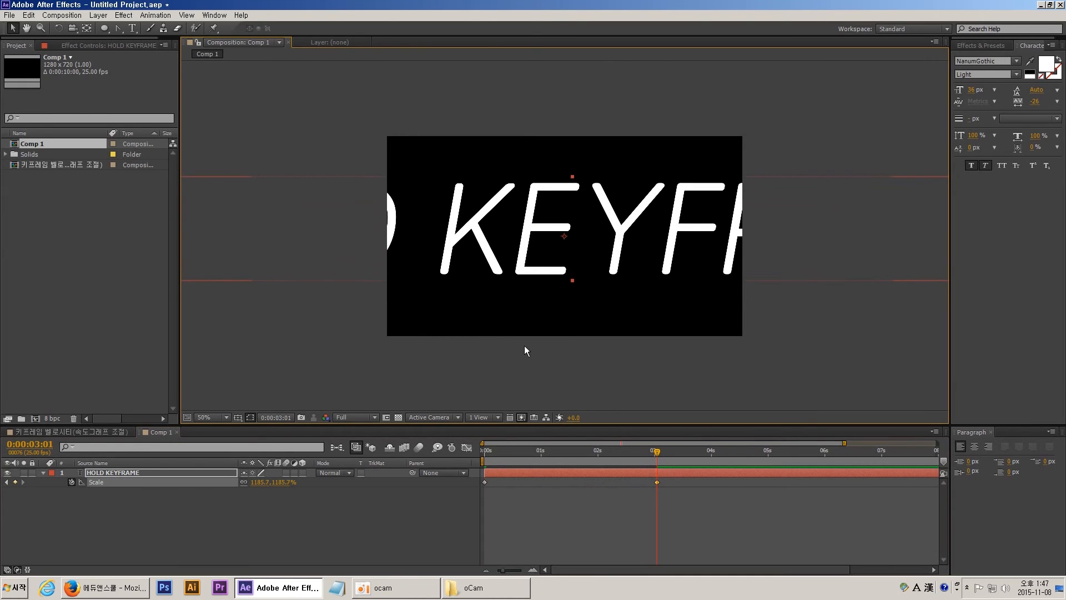
left_click_drag(279, 486, 486, 450)
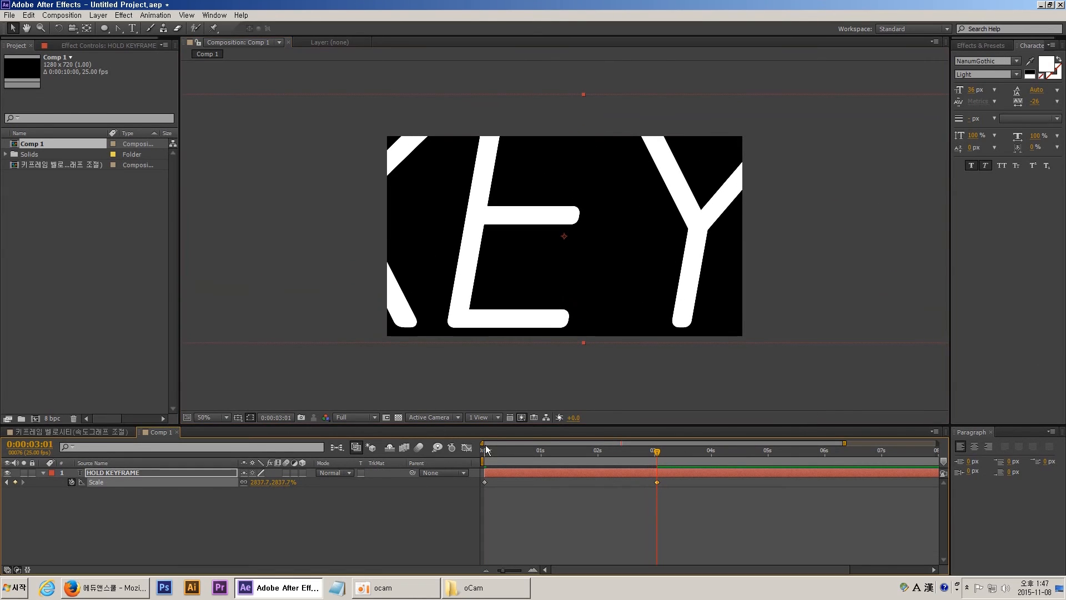
left_click_drag(279, 482, 344, 476)
left_click_drag(618, 449, 653, 452)
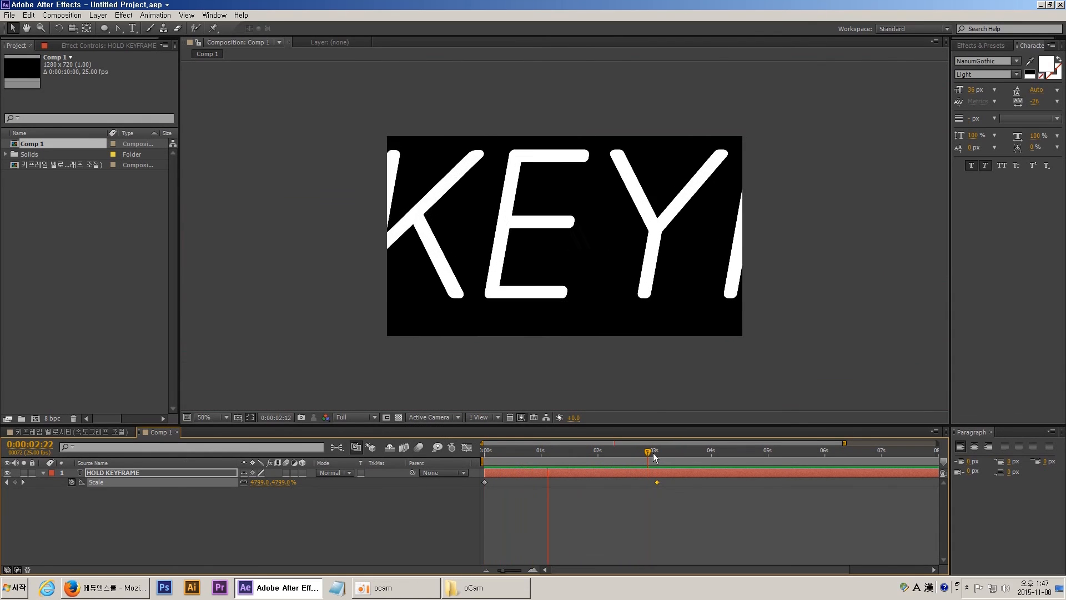
Add scale keyframes at 0:00:00:15, 0:00:01:10 and 0:00:02:06 along the existing zoom.
left_click_drag(618, 452, 518, 459)
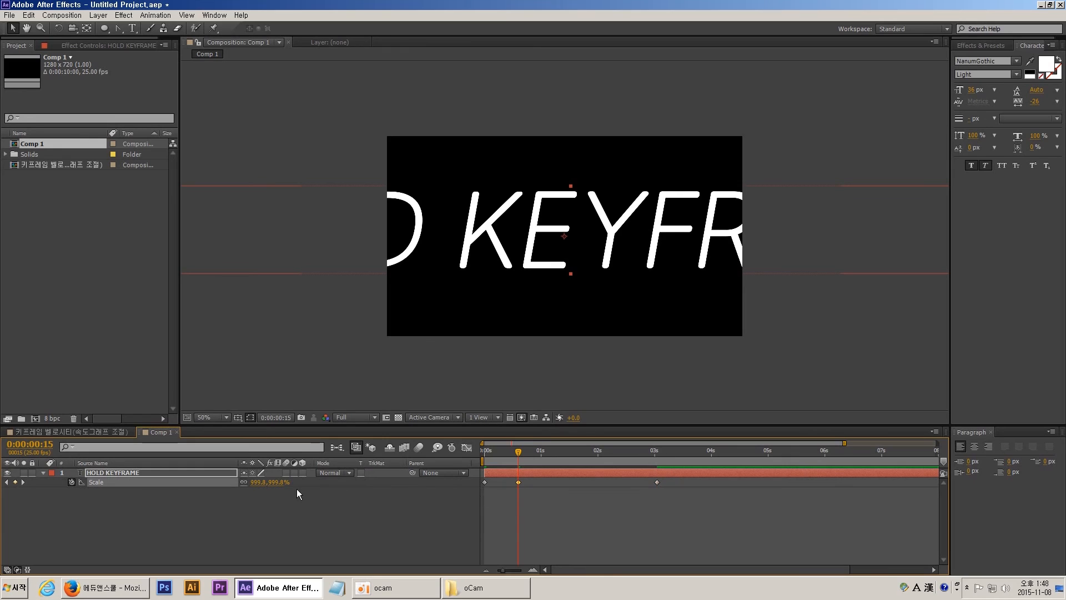
left_click_drag(518, 451, 564, 450)
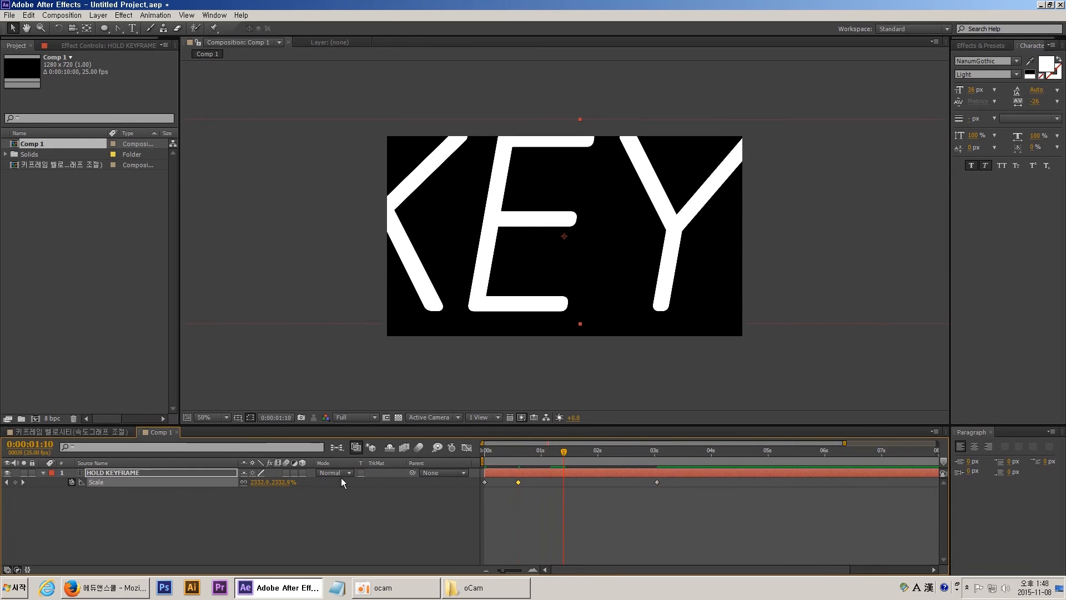
left_click(611, 453)
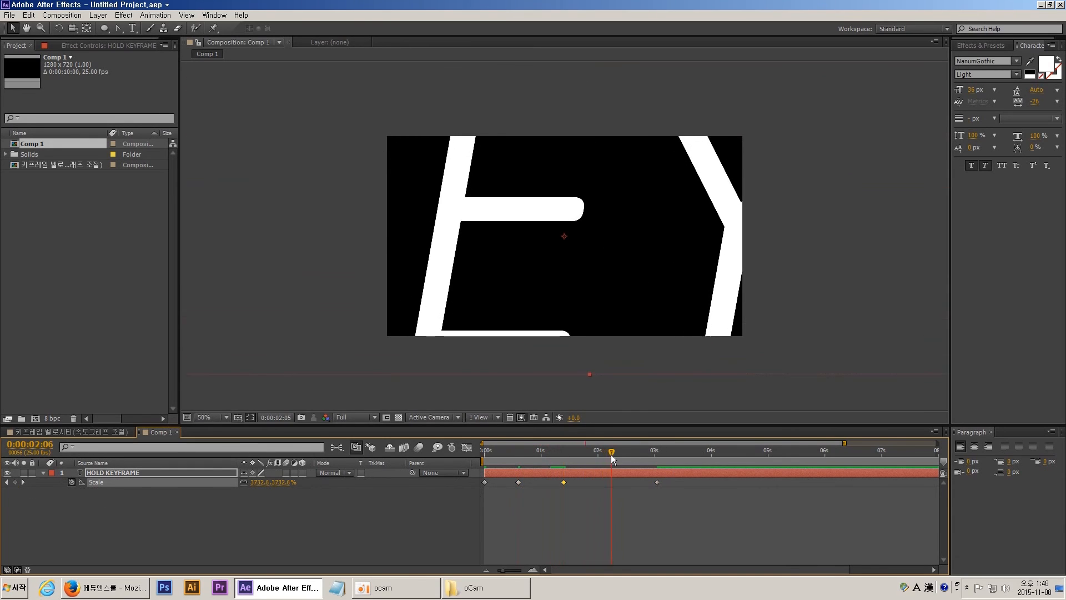
left_click(603, 510)
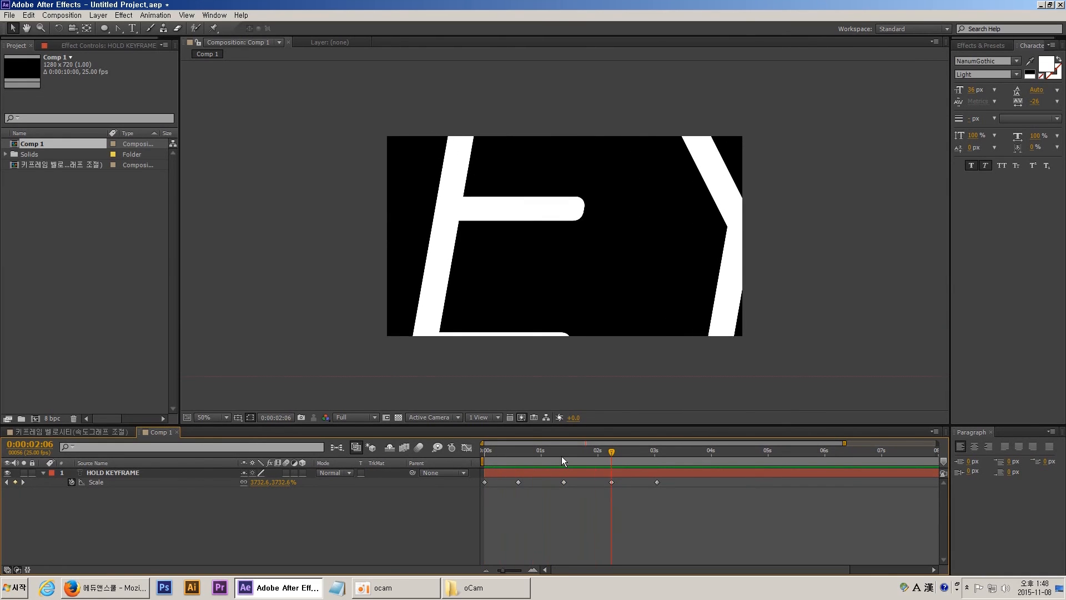
Turn the scale keyframes at 0:00:00:15 and 0:00:01:10 into hold keyframes and scrub through the animation between them.
left_click(517, 450)
left_click(519, 482)
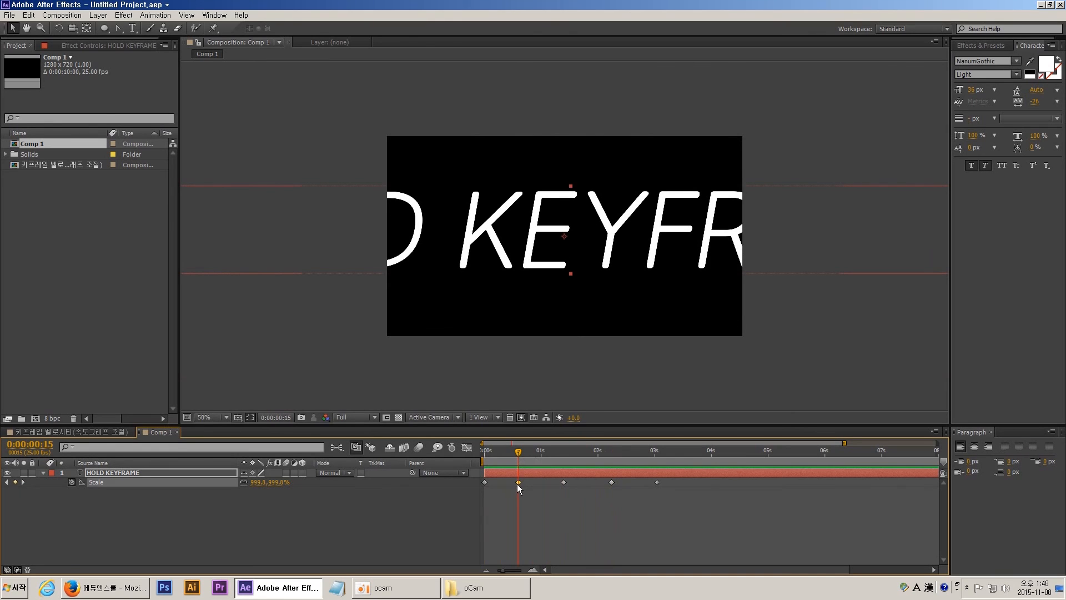
right_click(518, 482)
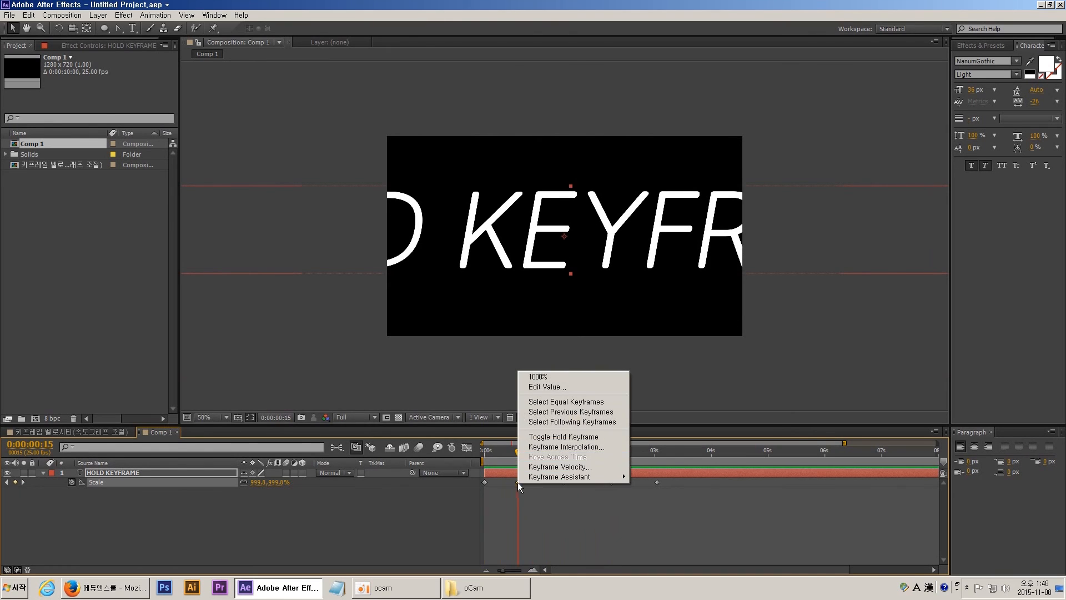
left_click(519, 481)
right_click(518, 482)
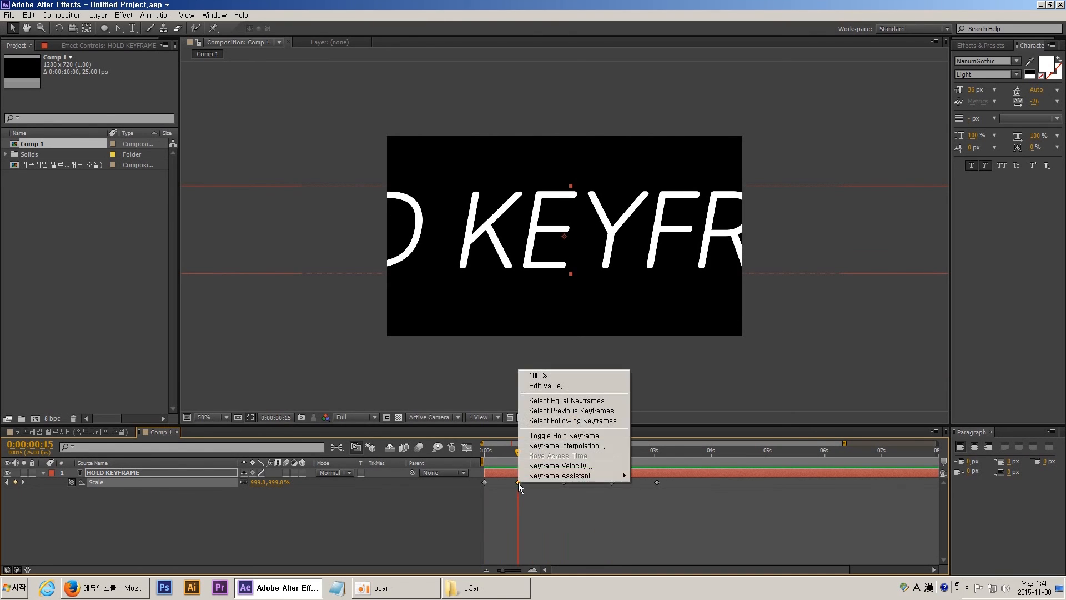
left_click(550, 436)
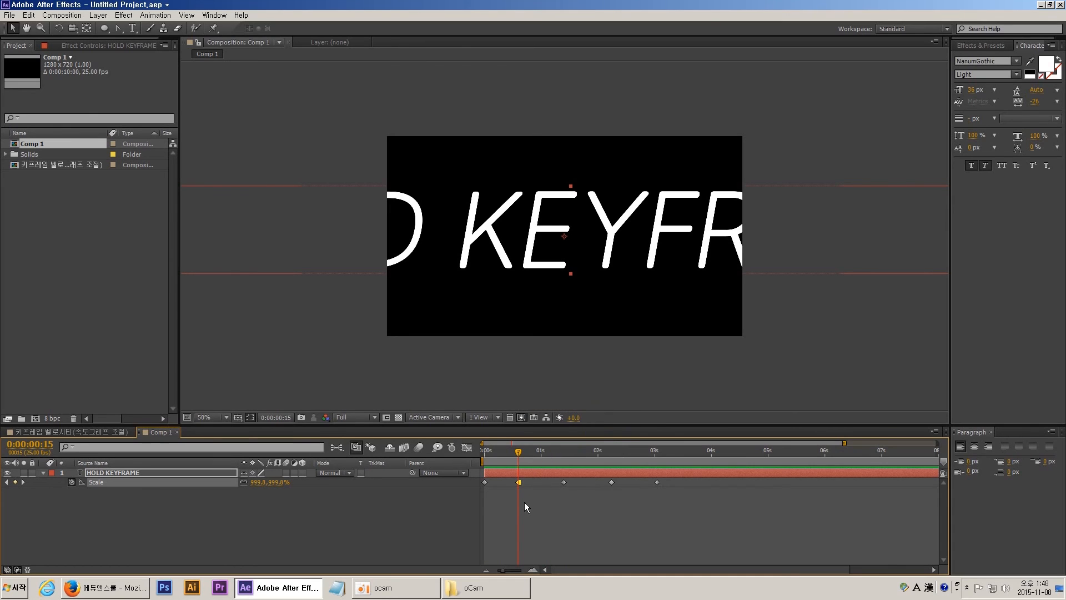
right_click(563, 482)
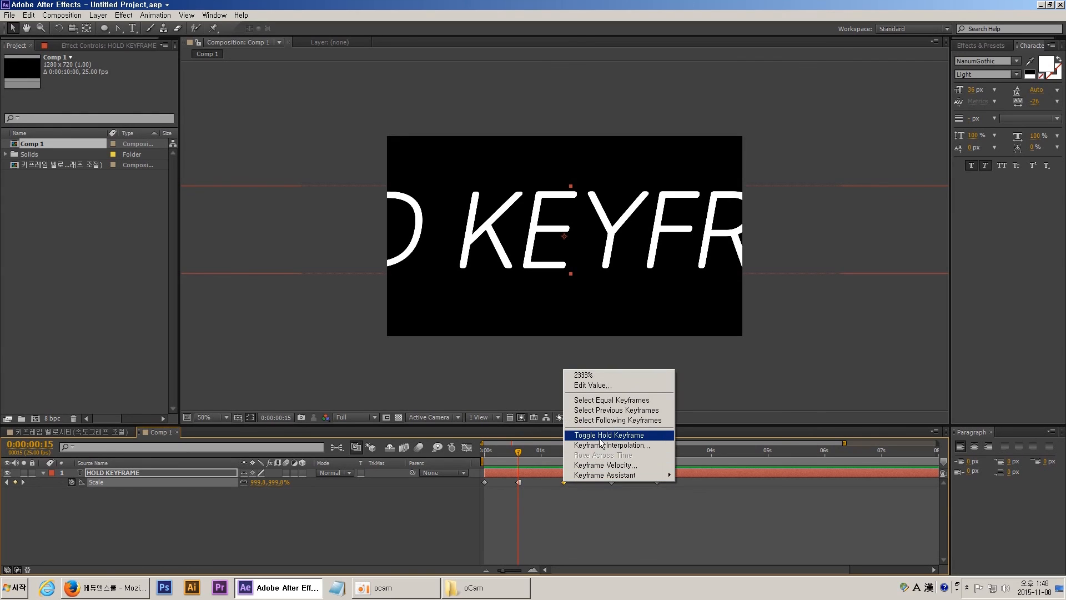
left_click(603, 436)
left_click(572, 506)
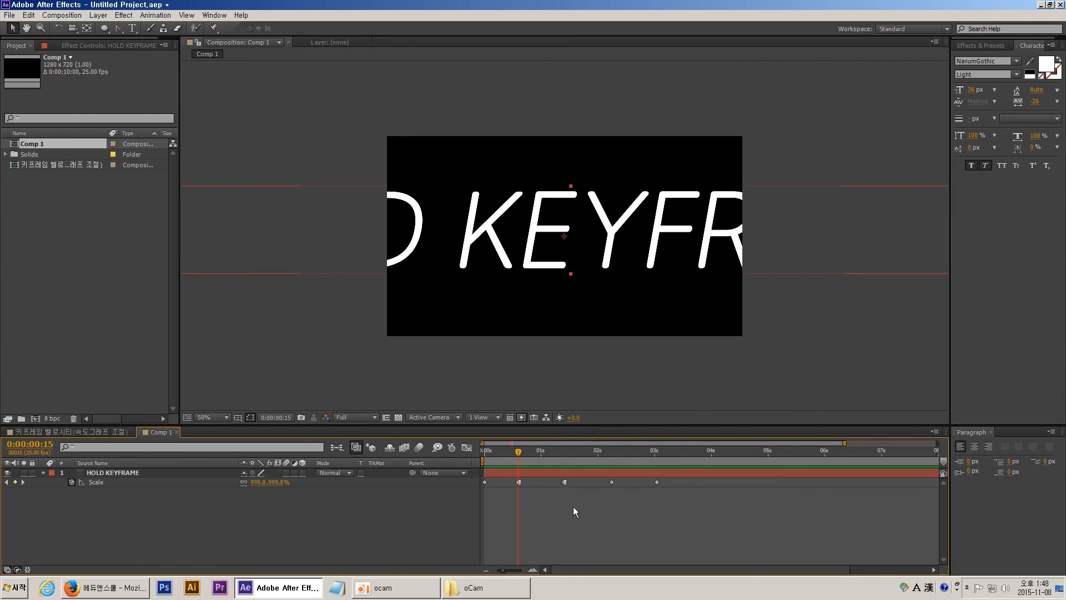
left_click_drag(499, 452, 565, 470)
Return the scale keyframes at 0:00:00:15 and 0:00:01:10 to linear interpolation and scrub the opening frames.
left_click(518, 482)
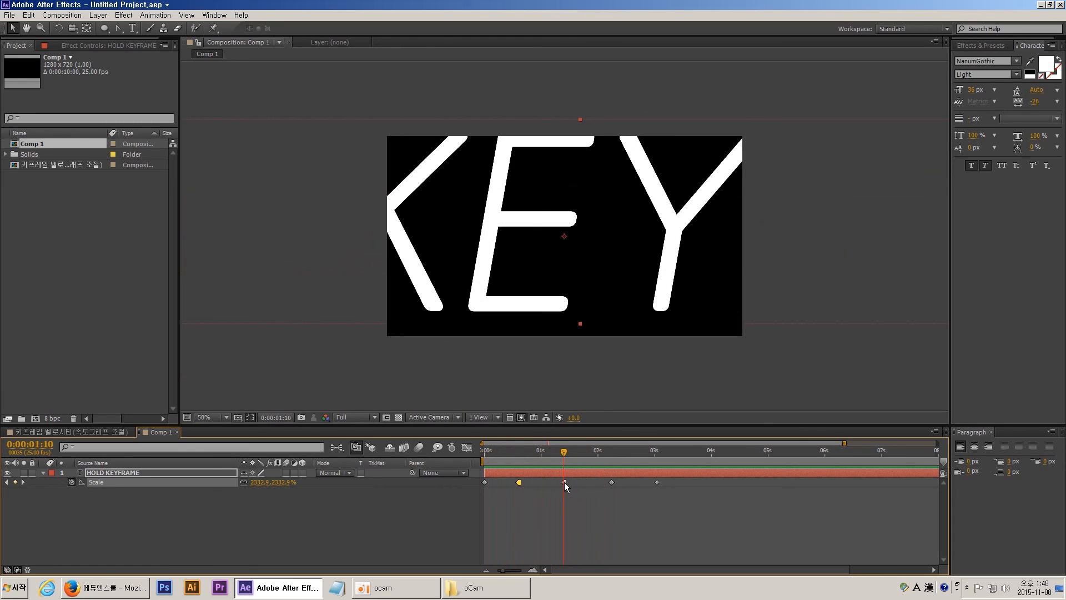
left_click(519, 482, "ctrl+alt")
left_click(525, 499)
left_click_drag(486, 451, 517, 458)
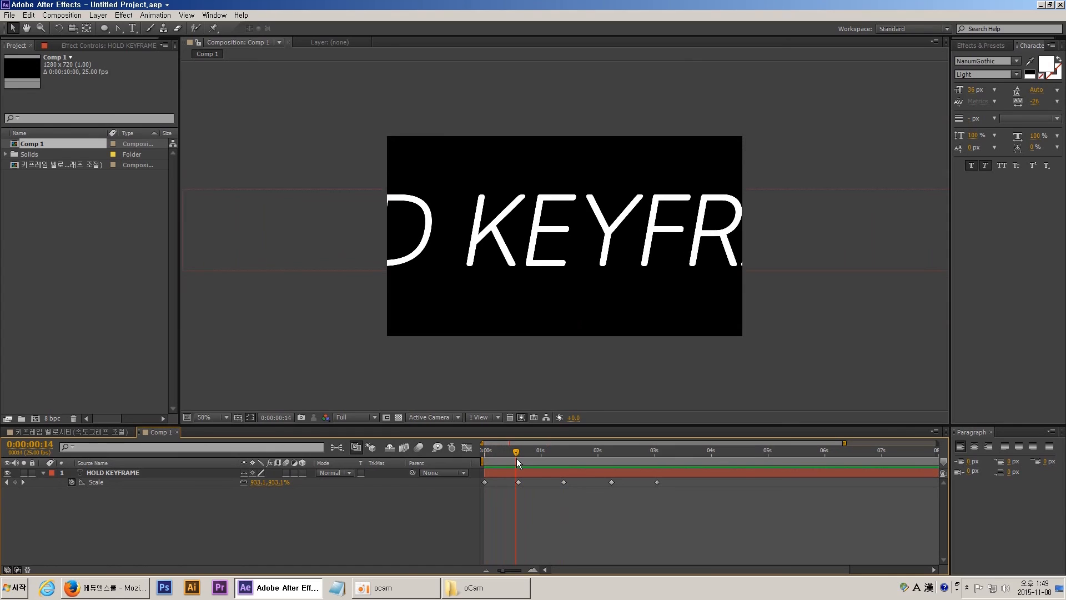
left_click(563, 481)
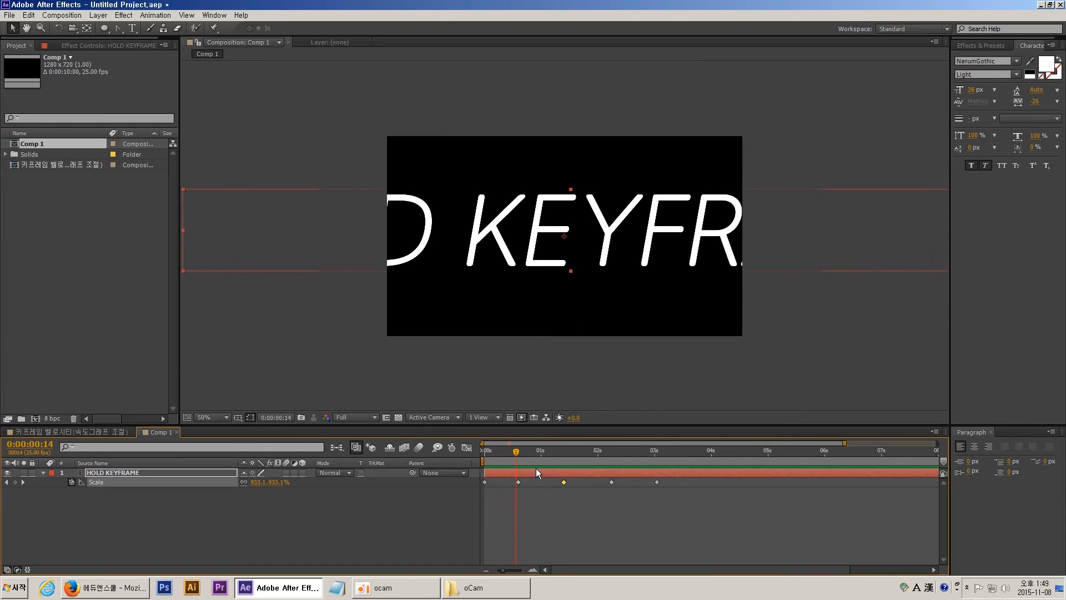
mouse_move(515, 452)
left_mouse_down()
mouse_move(531, 456)
mouse_move(521, 451)
left_mouse_up()
key("ctrl+v")
key("ctrl+z")
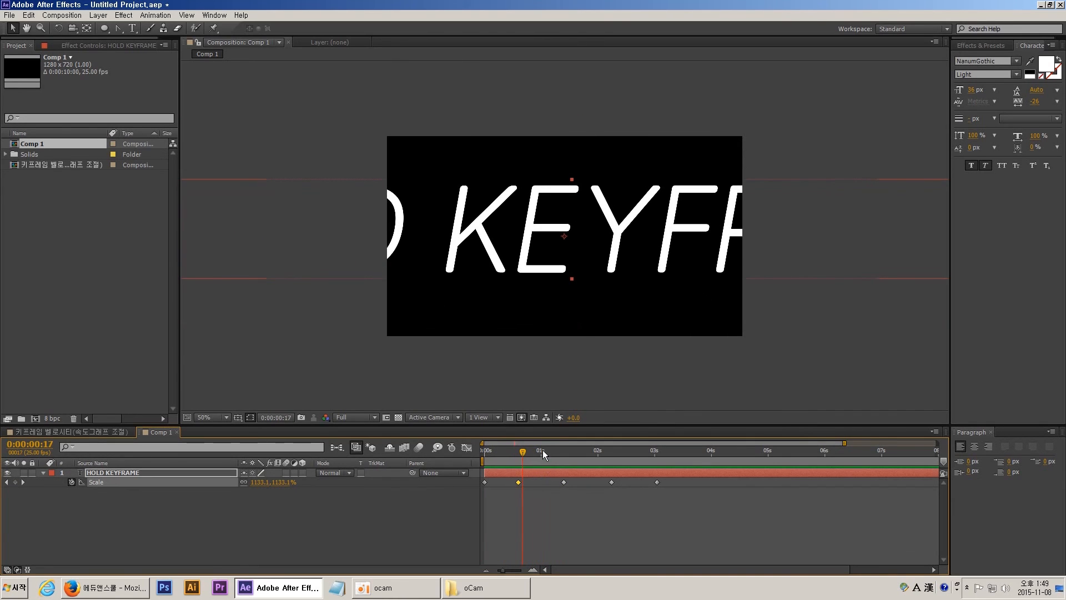
Paste a copy of the 0:00:00:15 scale keyframe one frame before 0:00:01:10, and a copy of the 0:00:01:10 keyframe just before 0:00:02:06.
left_click_drag(540, 452, 591, 459)
key("Page_Up")
key("ctrl+v")
key("ctrl+v")
key("Delete")
left_click(564, 482)
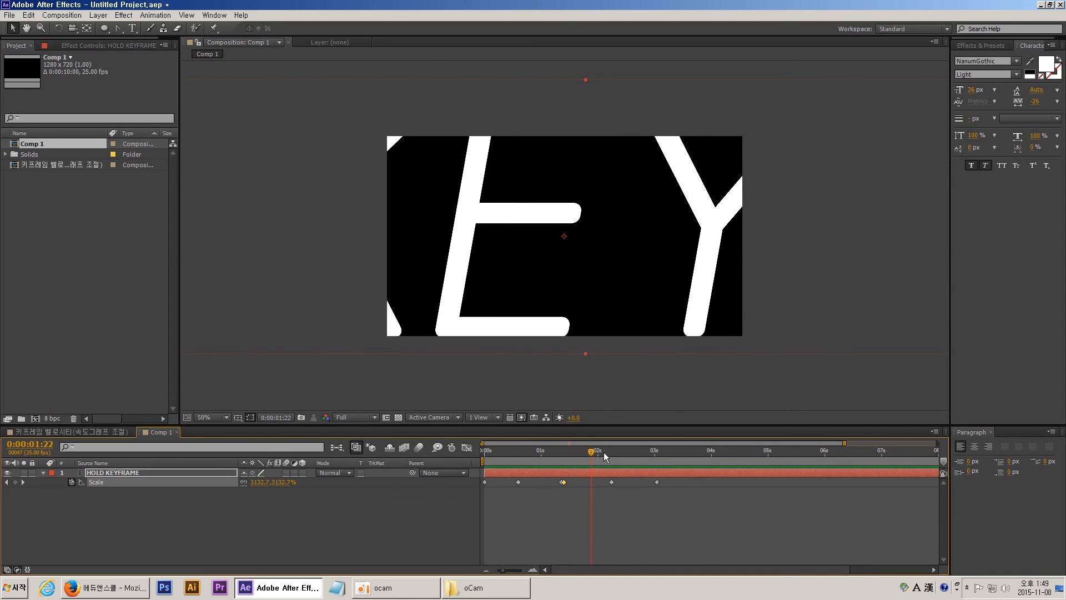
mouse_move(604, 452)
left_mouse_down()
mouse_move(570, 451)
mouse_move(611, 460)
left_mouse_up()
key("ctrl+v")
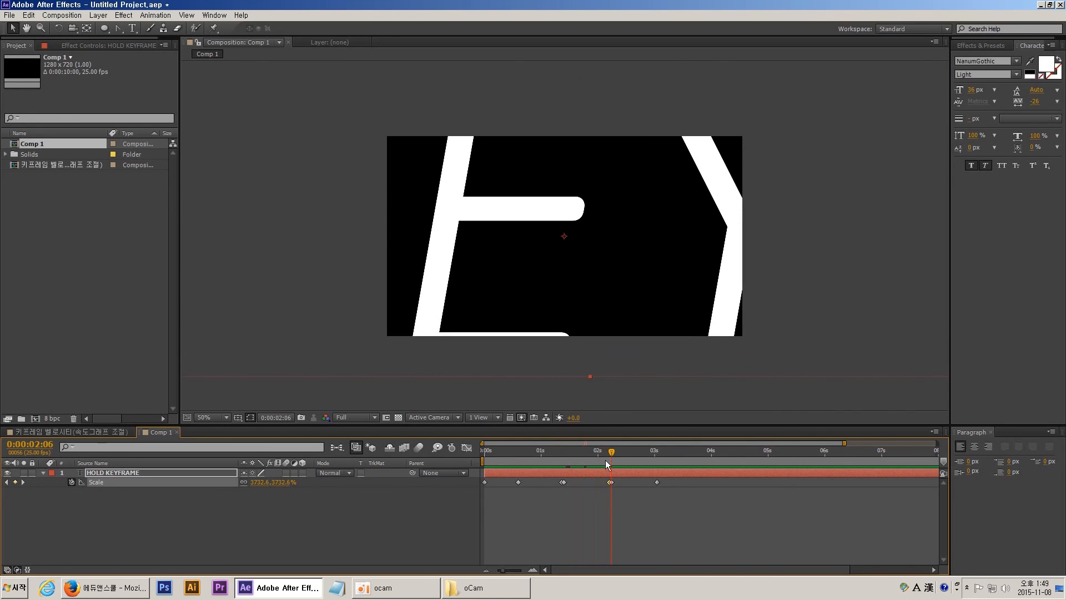
left_click_drag(608, 454, 529, 458)
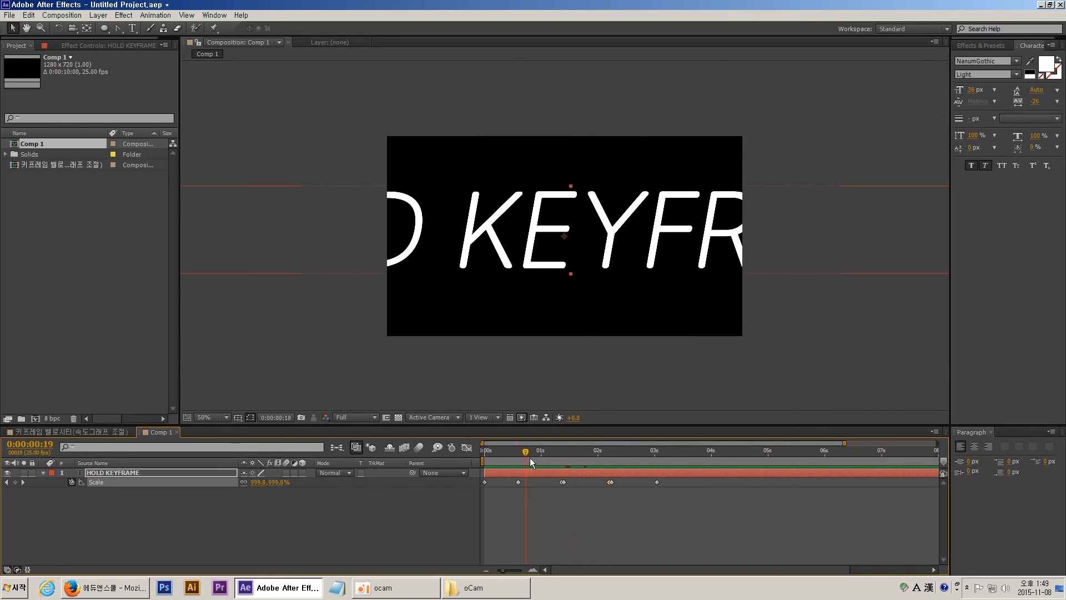
Delete the scale keyframe at 0:00:01:10 and the two pasted copies placed just before 0:00:01:10 and 0:00:02:06.
key("Delete")
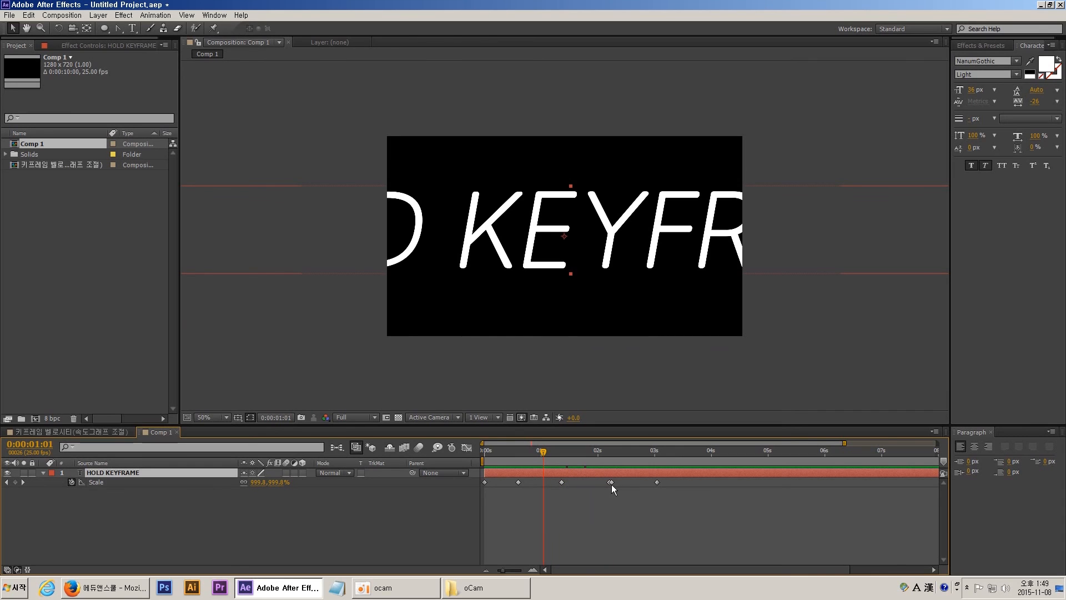
left_click(608, 484)
key("Delete")
mouse_move(540, 455)
left_mouse_down()
mouse_move(564, 466)
mouse_move(494, 454)
mouse_move(632, 460)
mouse_move(487, 454)
mouse_move(594, 454)
mouse_move(514, 452)
mouse_move(544, 454)
left_mouse_up()
left_click(561, 482)
key("Delete")
Turn the scale keyframe at 0:00:00:15 into a hold keyframe and scrub from the first frame to 0:00:01:08.
left_click(518, 482)
right_click(517, 481)
left_click(561, 436)
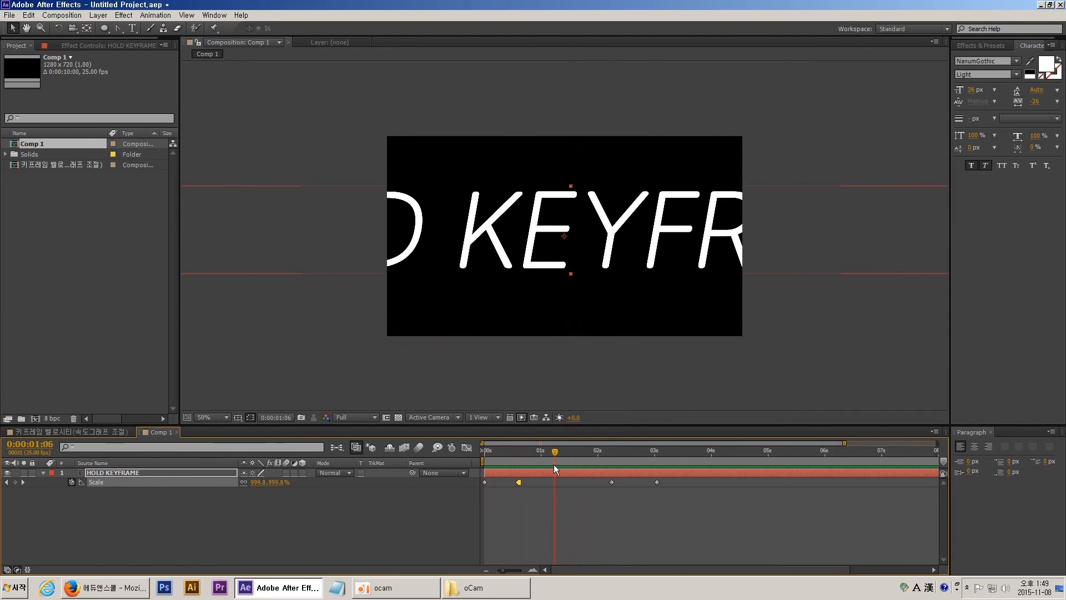
left_click_drag(601, 472, 442, 427)
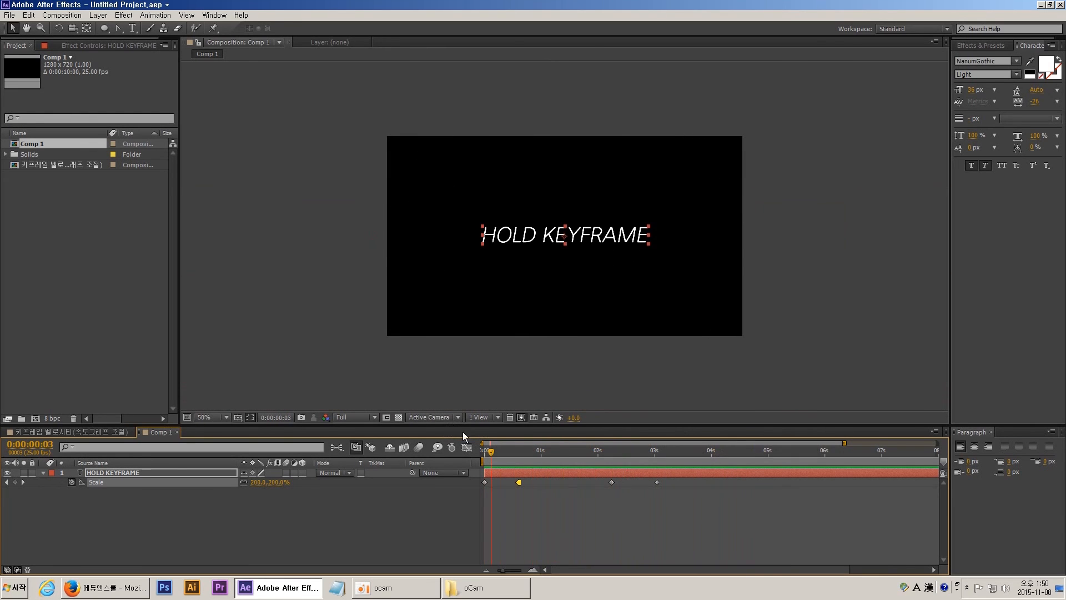
left_click(159, 472)
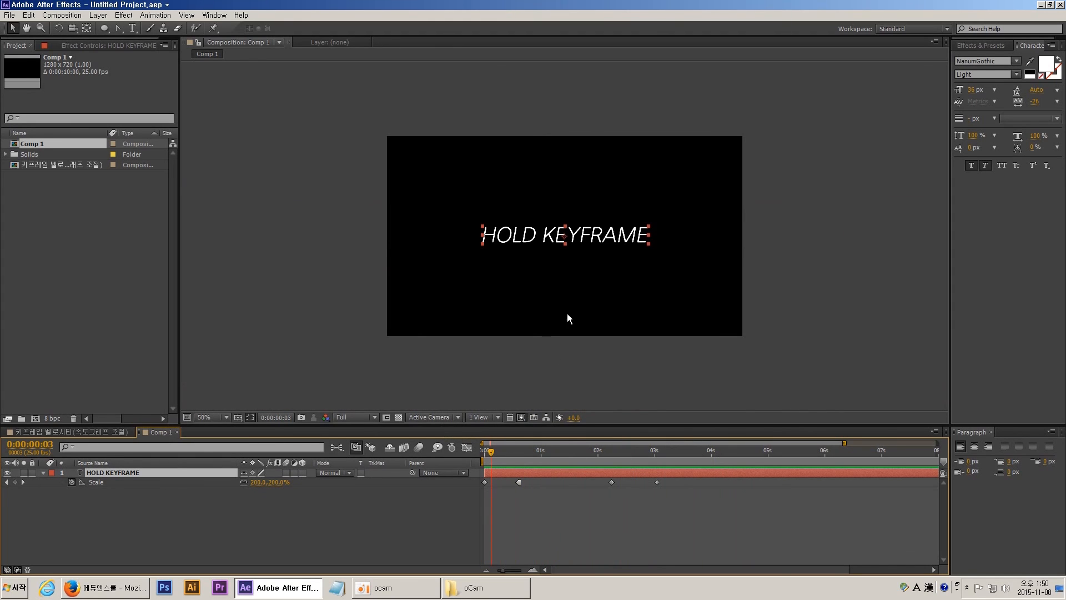
left_click_drag(491, 455, 462, 458)
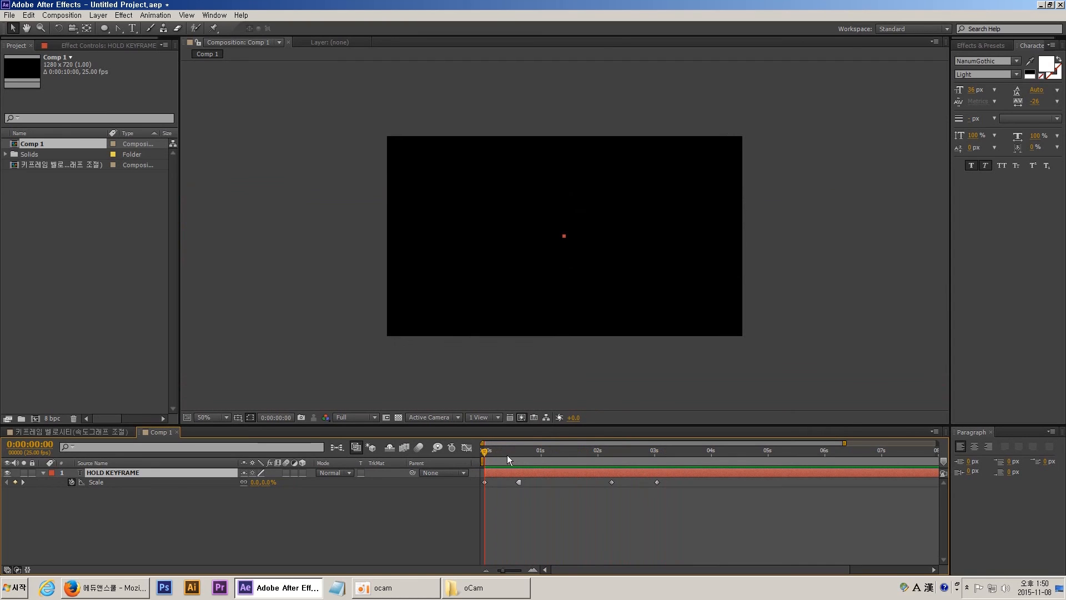
left_click_drag(487, 451, 559, 450)
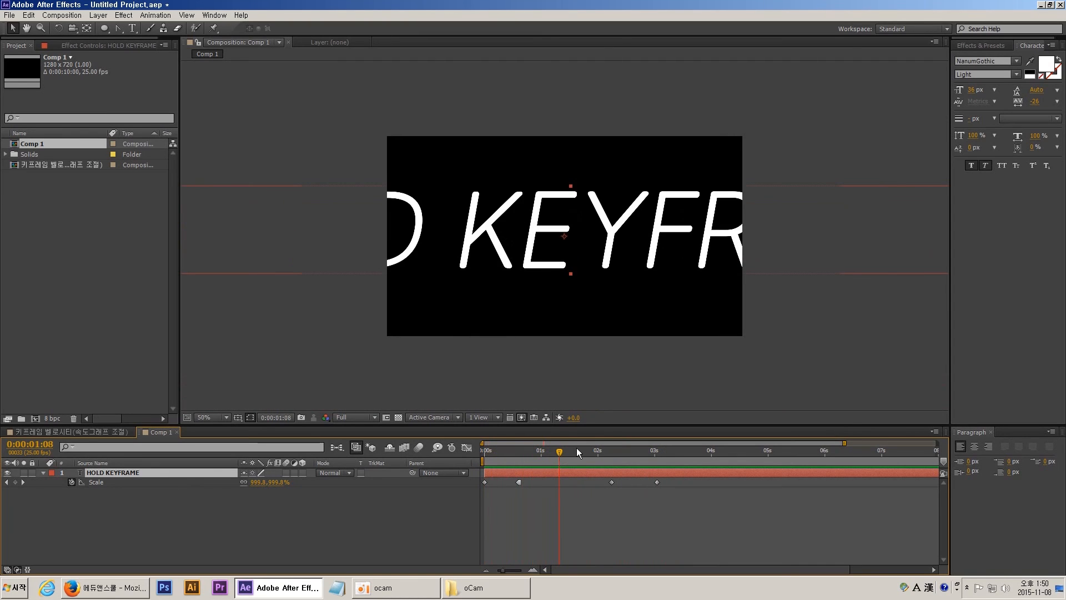